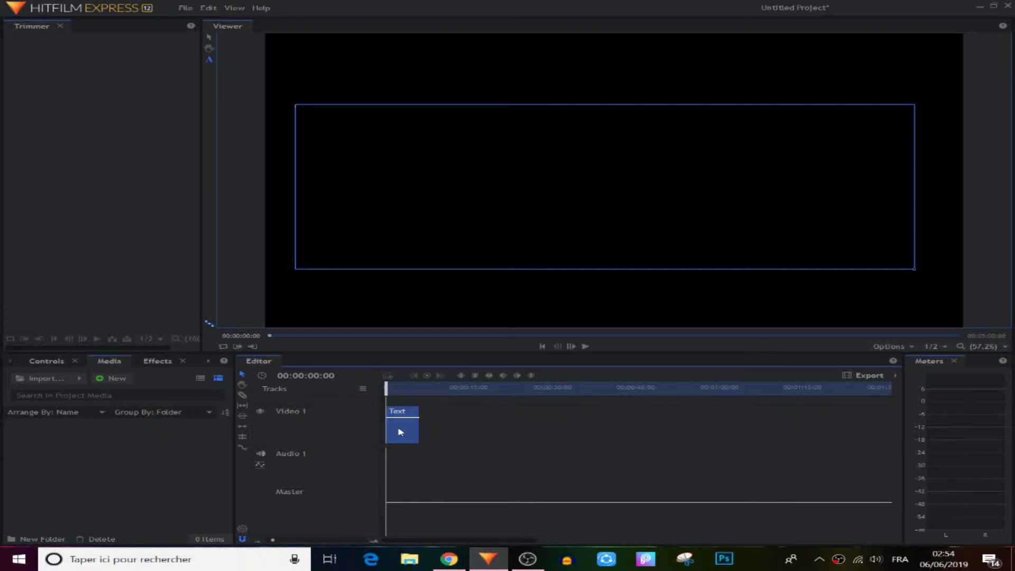
Remove the text clip from the Video 1 track of the editor timeline
right_click(399, 435)
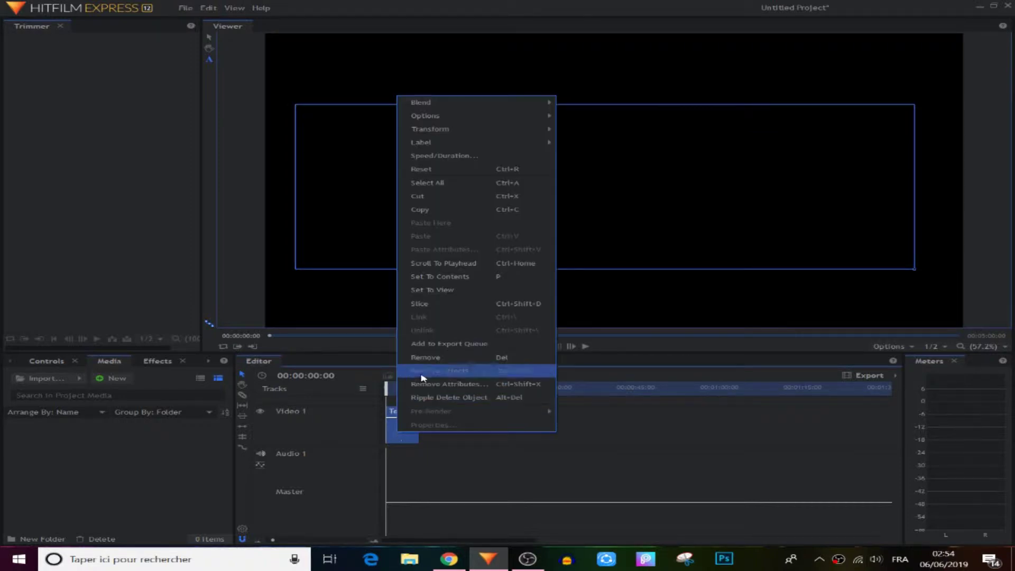
click(426, 358)
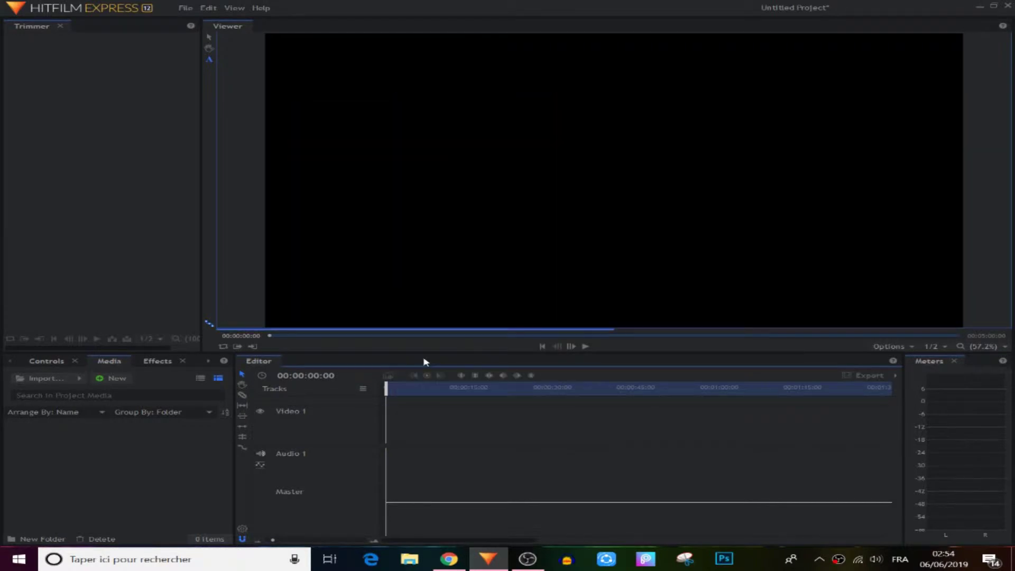
drag(388, 389, 386, 386)
Create a new composite shot using the 1080p Full HD @ 25 fps template and a 30-second duration
click(102, 379)
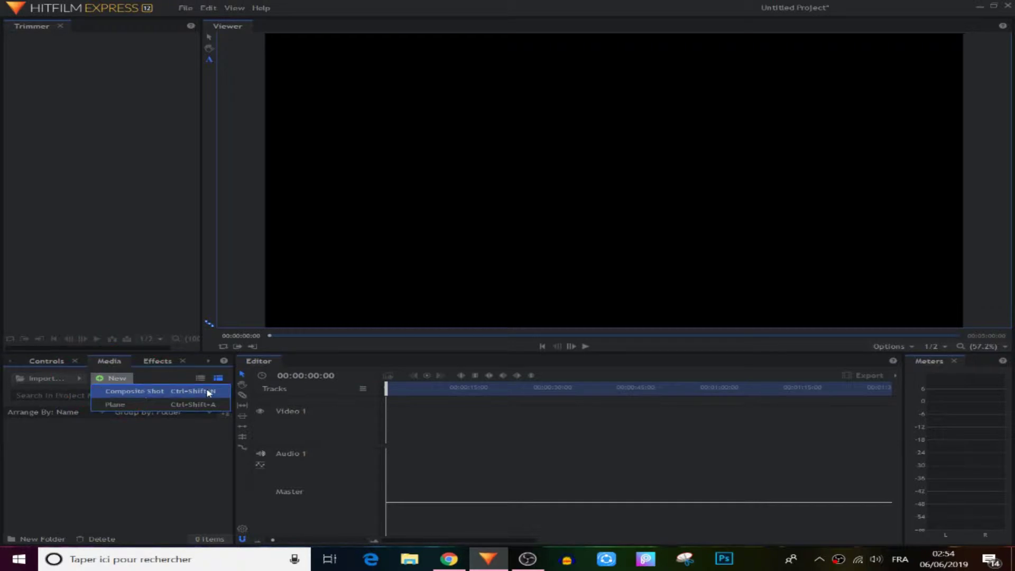
click(160, 393)
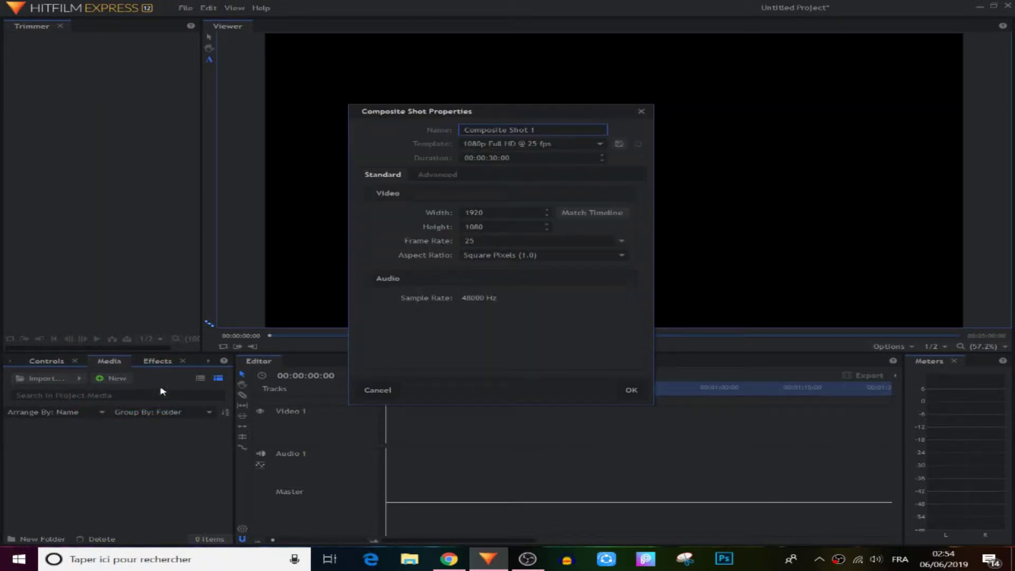
click(631, 390)
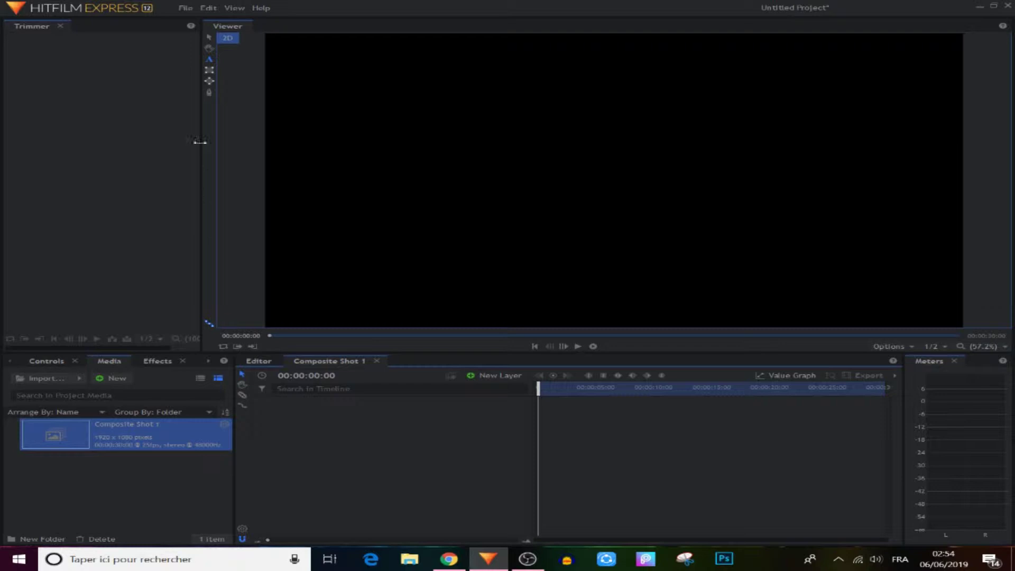
click(209, 60)
drag(310, 84, 715, 216)
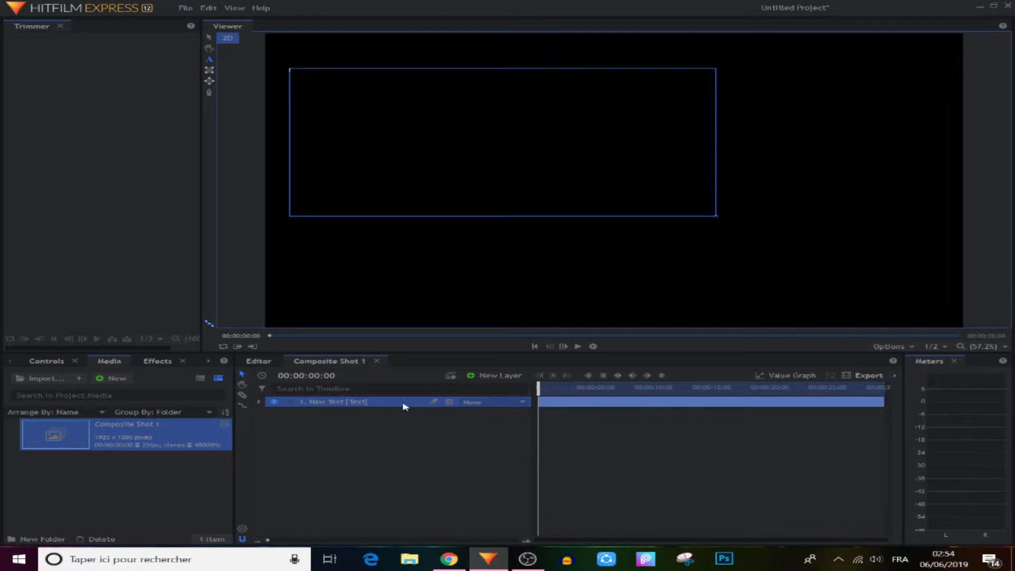
click(258, 403)
click(258, 403)
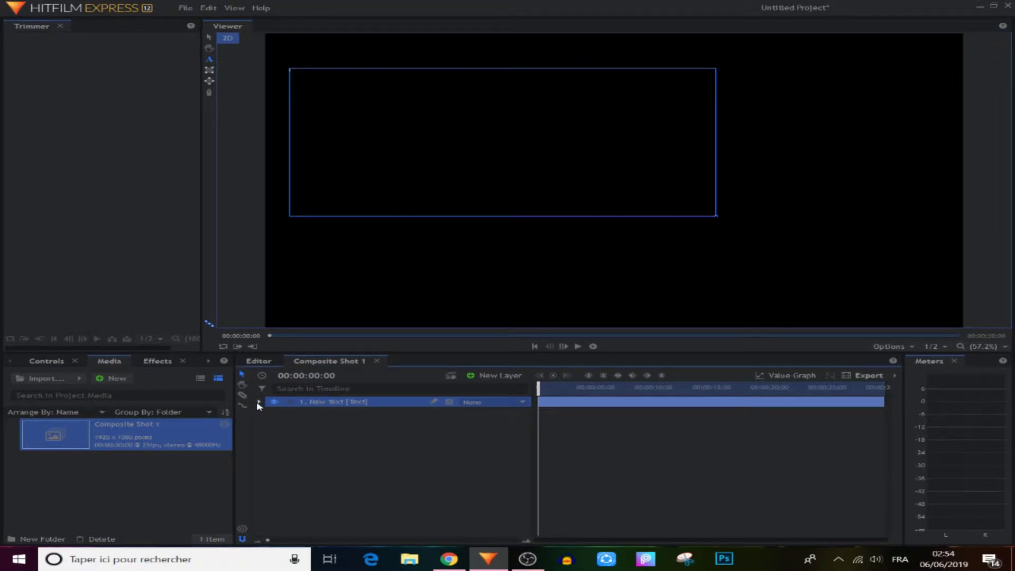
right_click(335, 408)
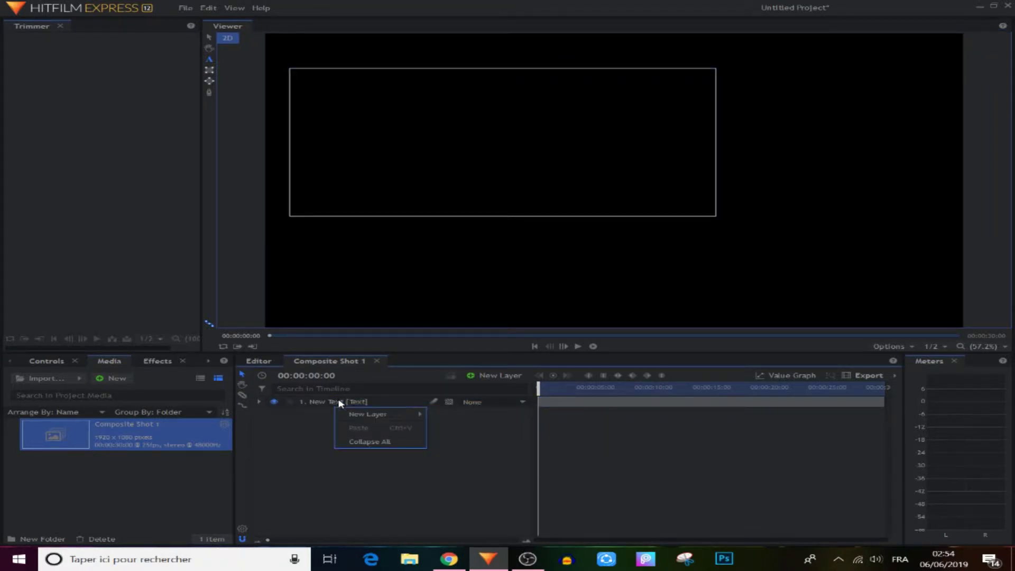
right_click(340, 404)
click(353, 323)
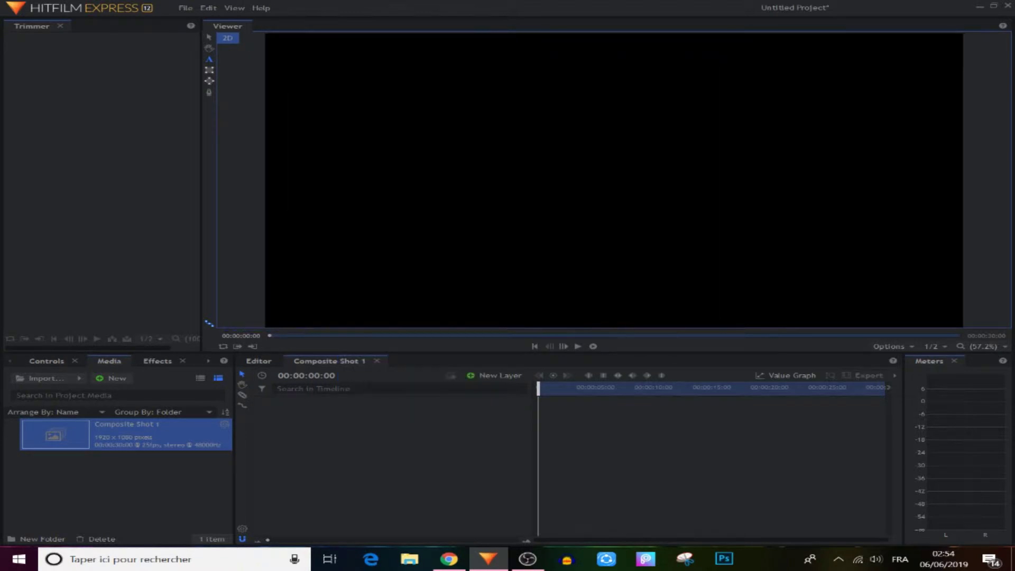
Add a text layer to the composite shot containing the title "TECH IDEAS"
click(472, 377)
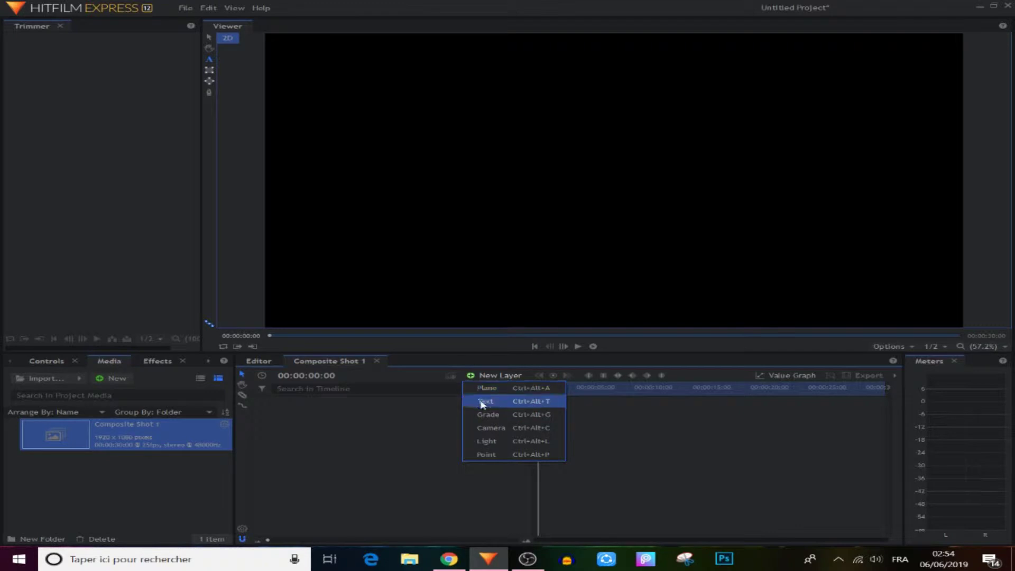
click(516, 408)
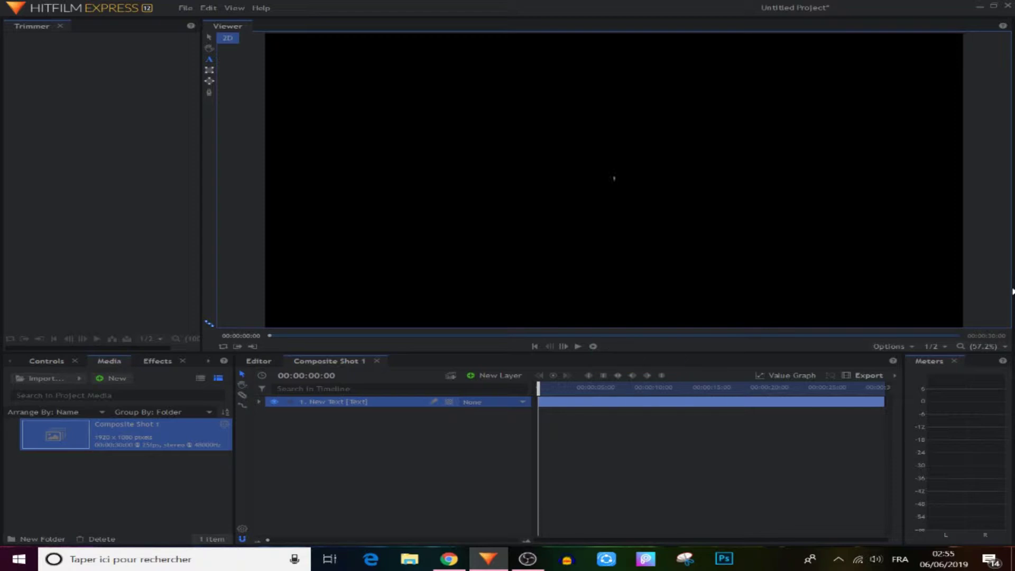
text(TECH )
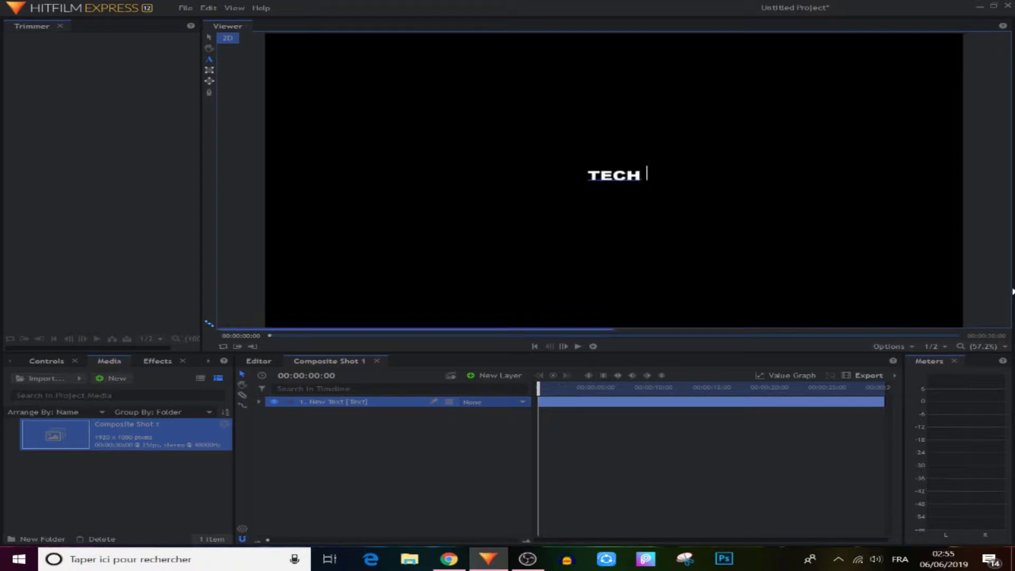
text(IDEAS)
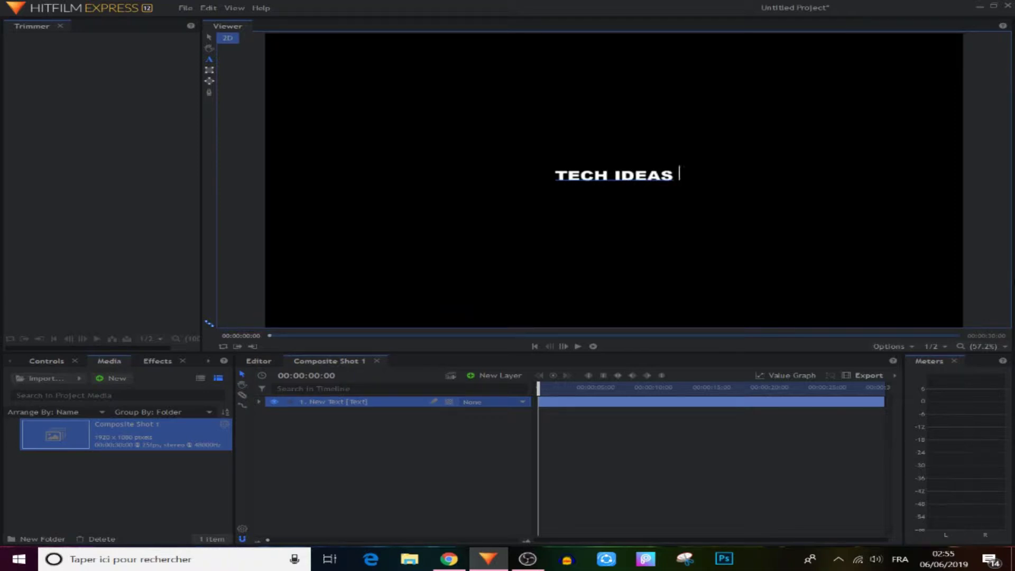
key(BackSpace)
Set the whole title's font size to 221 and its fill colour to light blue (#55aaff)
key(ctrl+a)
click(209, 363)
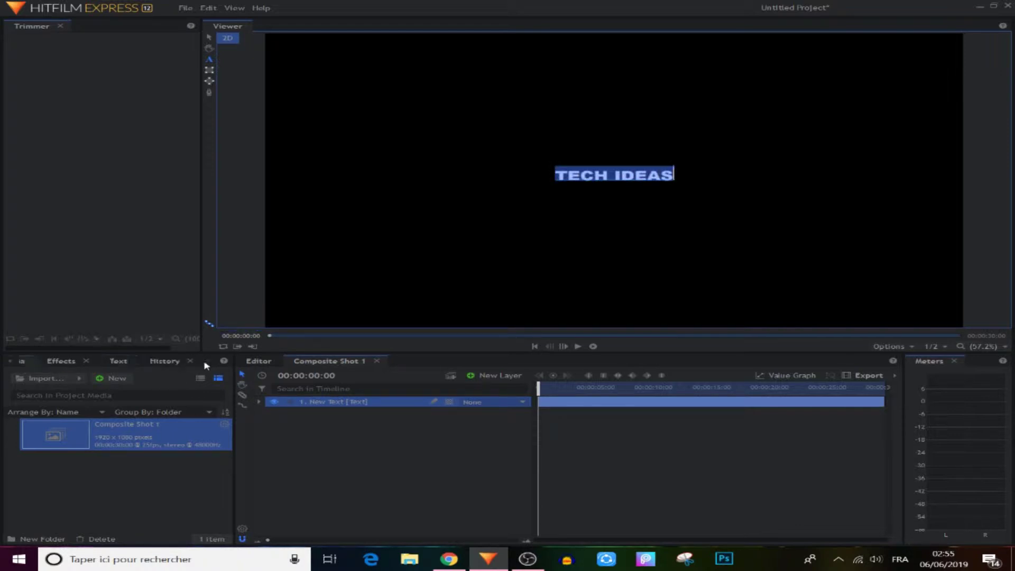
click(118, 361)
drag(48, 414, 140, 414)
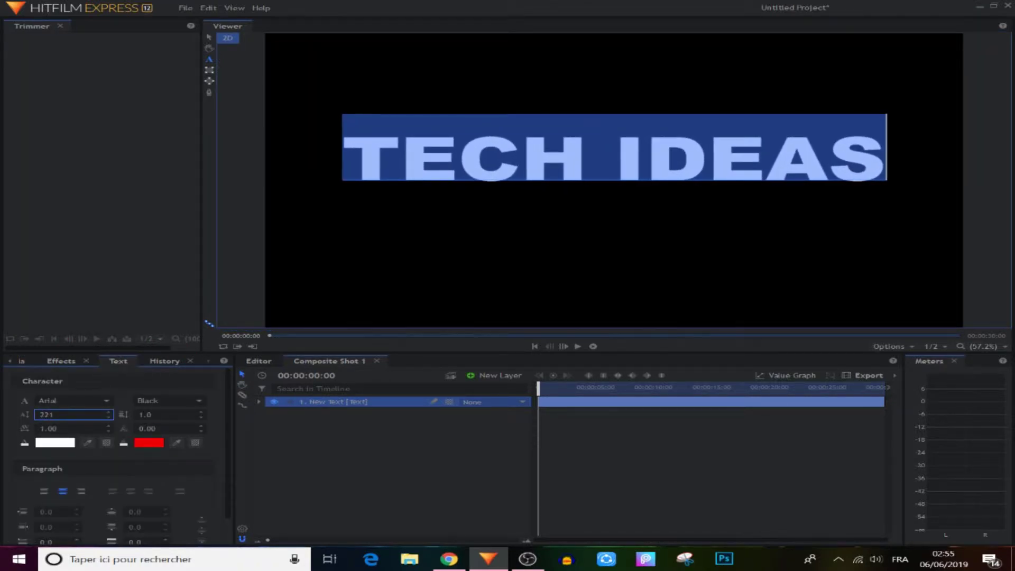
click(44, 446)
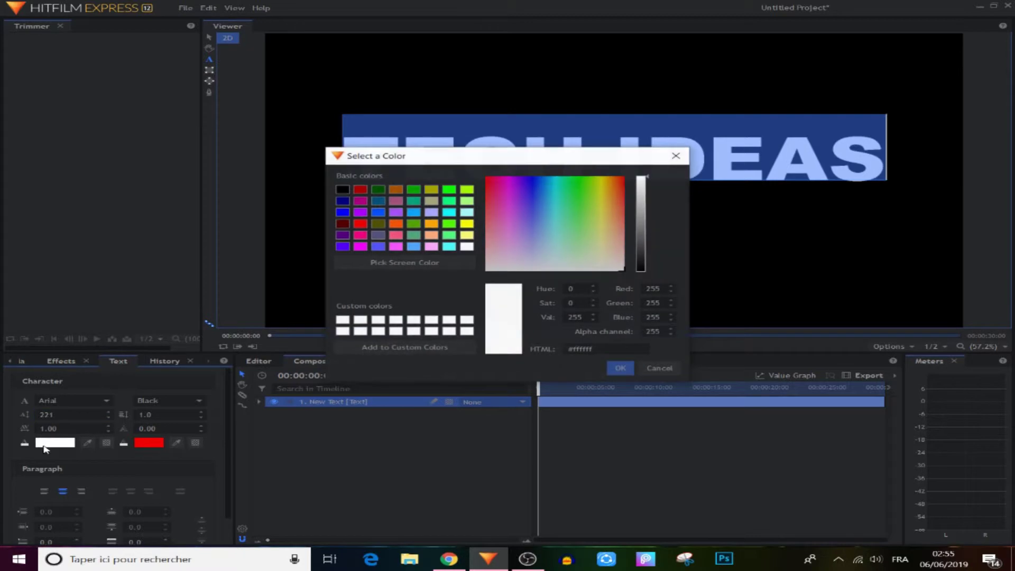
click(413, 246)
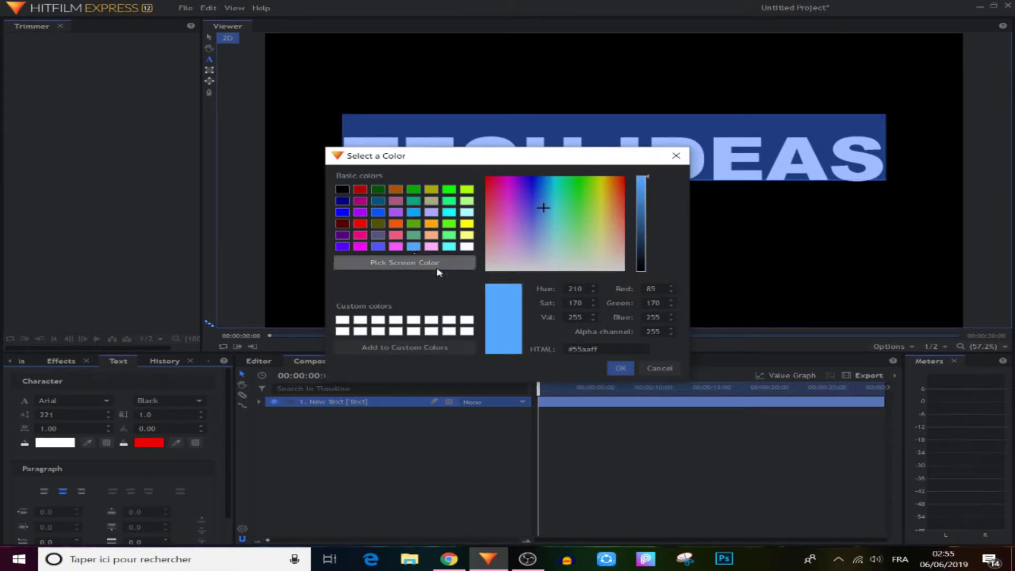
click(620, 368)
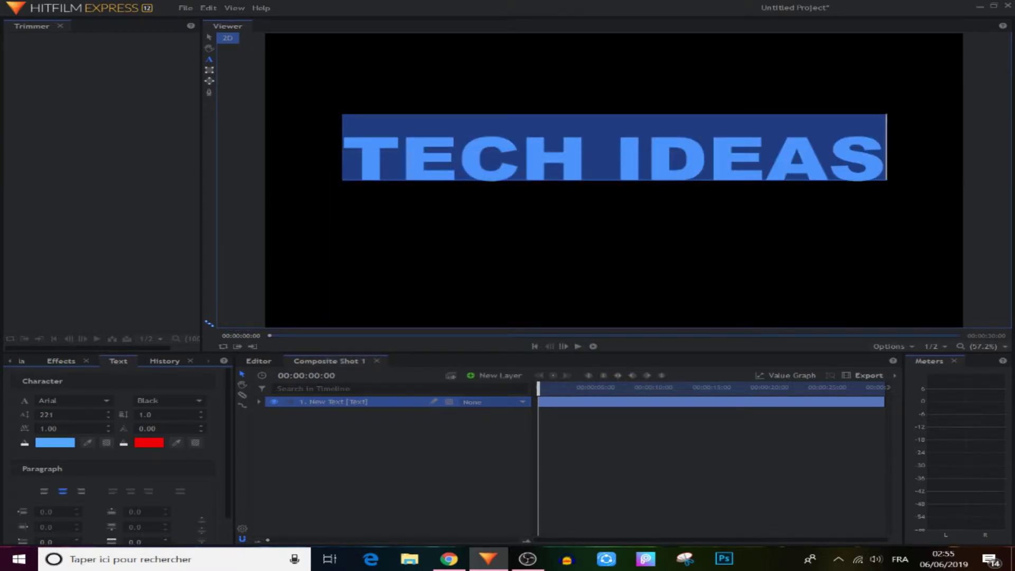
Give the title a yellow (#ffff00) outline with a width of 1.88
click(149, 443)
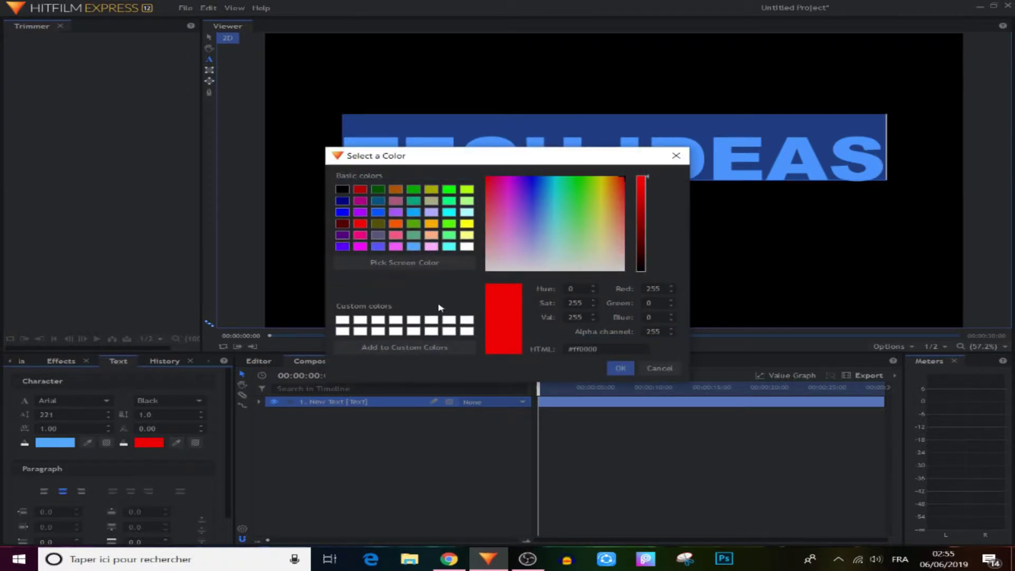
click(467, 234)
click(467, 224)
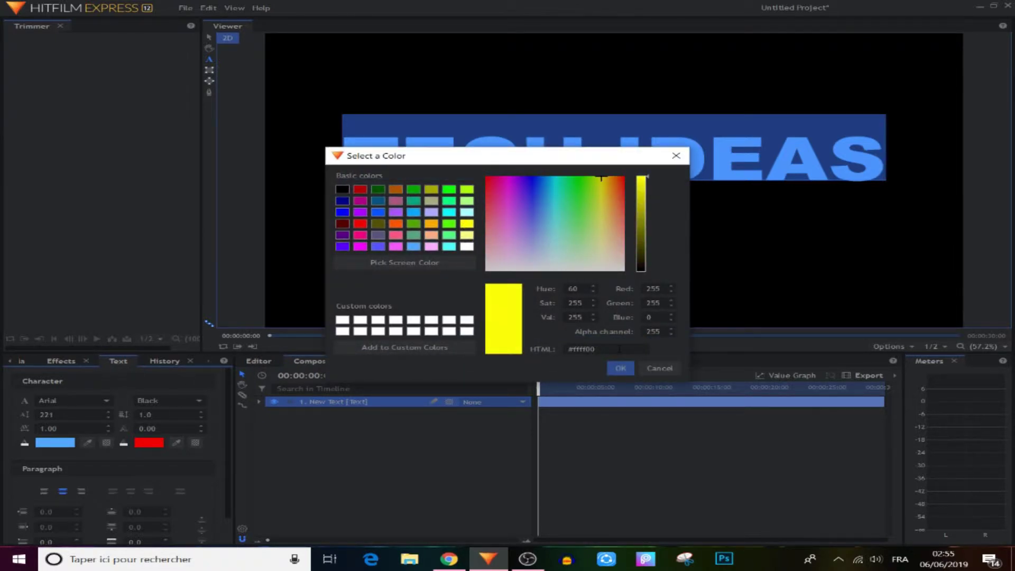
click(621, 367)
drag(159, 428, 178, 428)
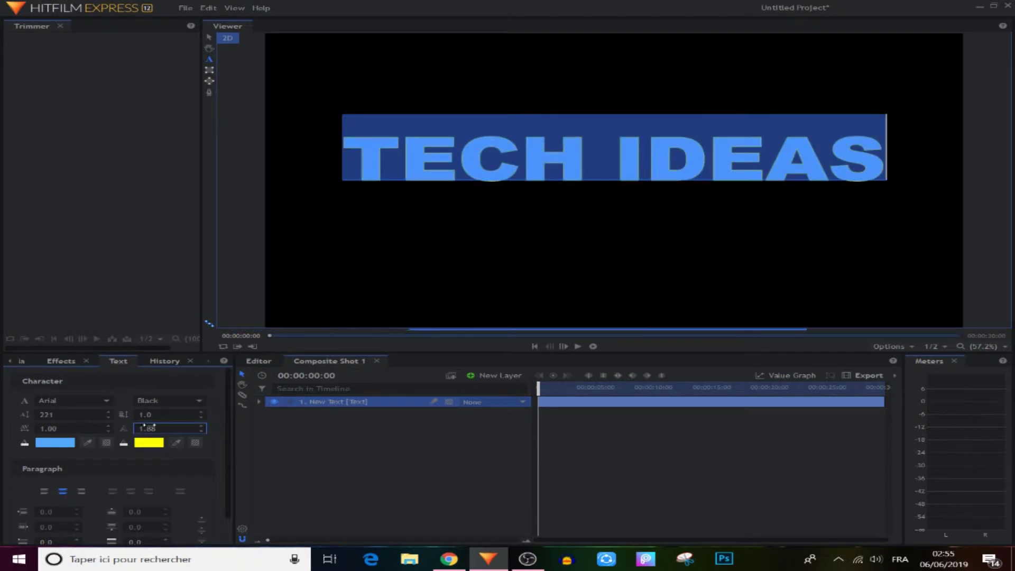
Move the title slightly down toward the middle of the frame and set its outline width to 2.39
click(210, 41)
drag(623, 164, 613, 193)
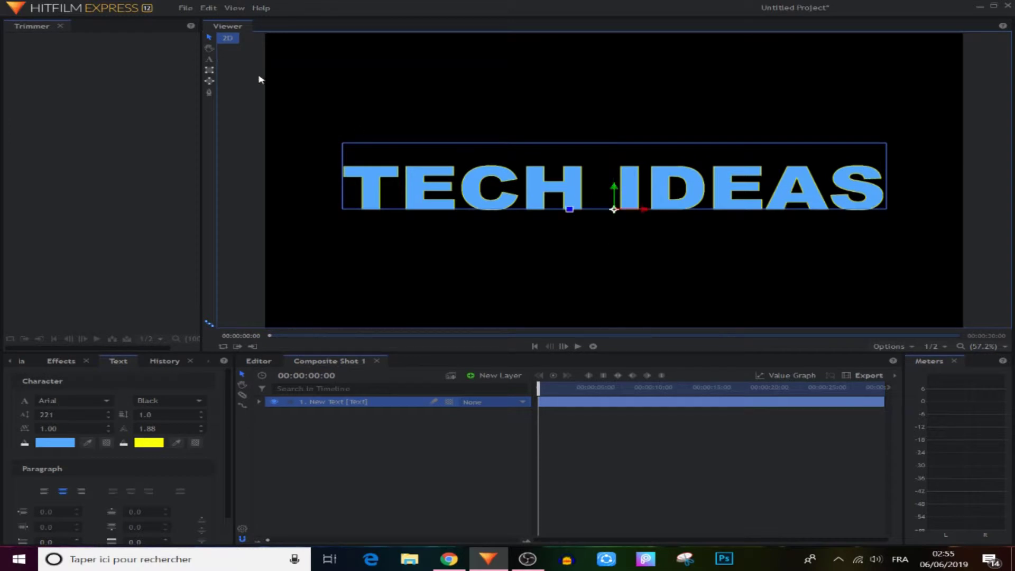
click(210, 59)
drag(143, 428, 176, 429)
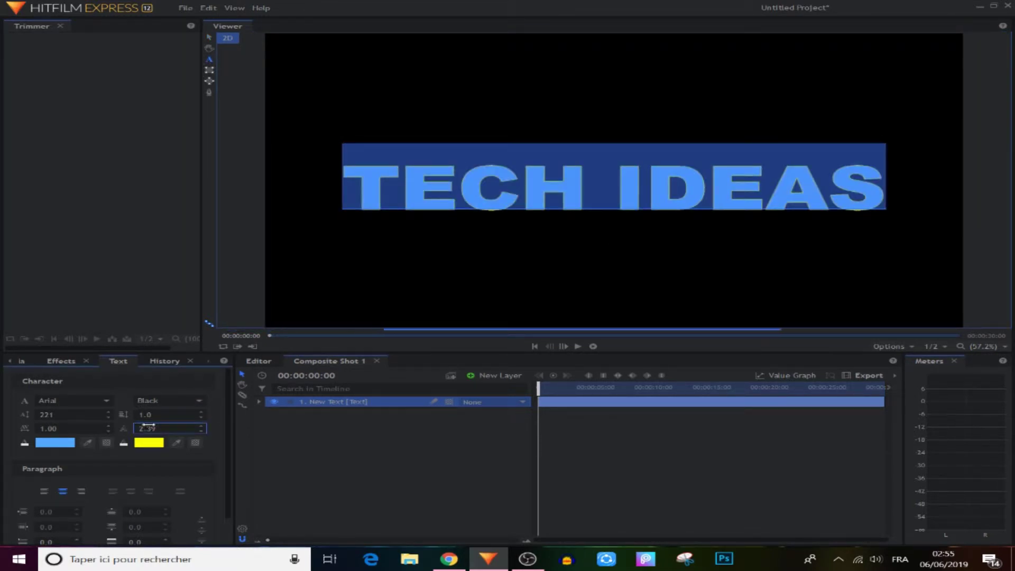
click(210, 37)
click(446, 468)
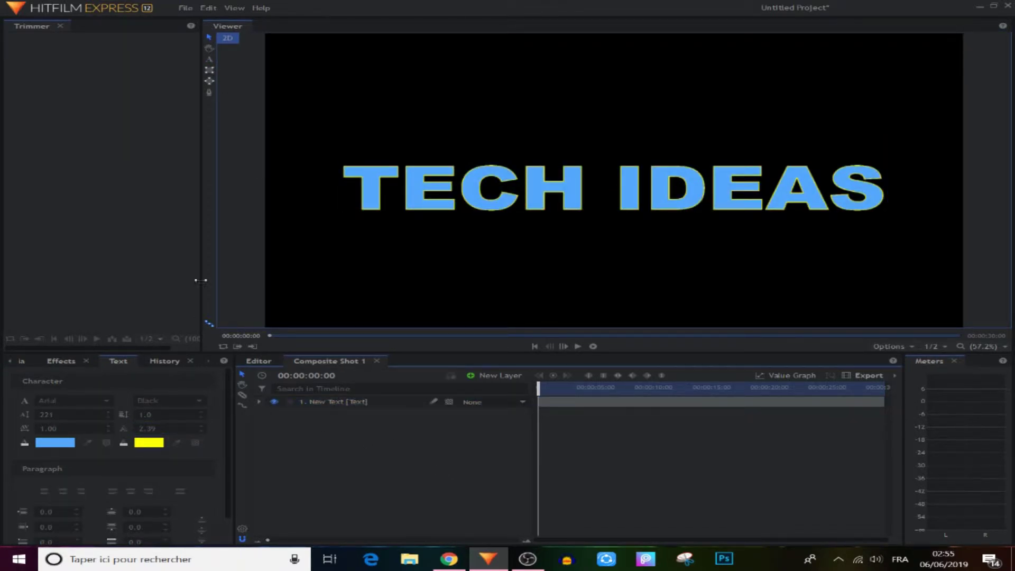
Recolour single letters of the word TECH, making the T red and the C orange
click(210, 60)
drag(342, 188, 400, 187)
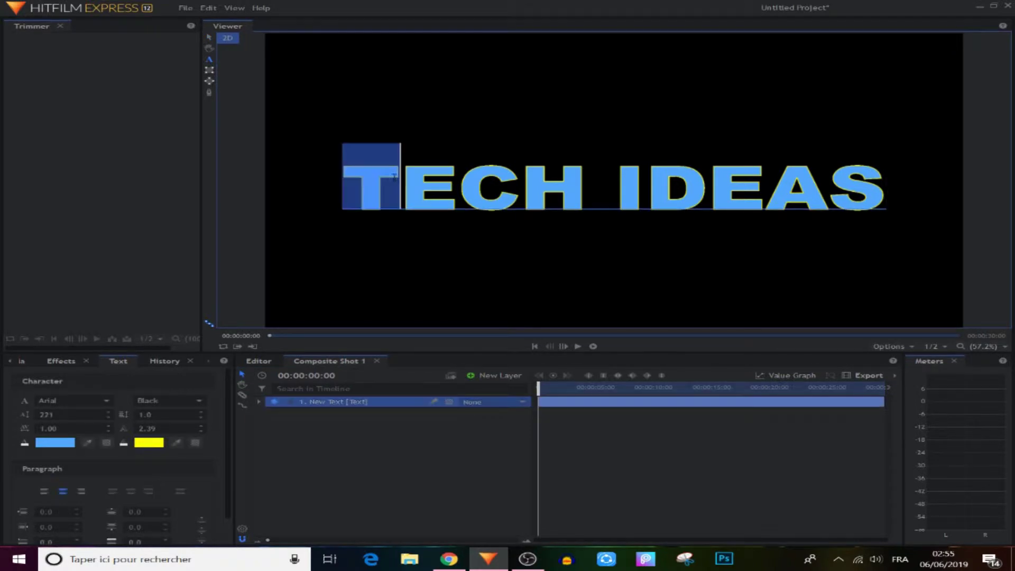
click(56, 440)
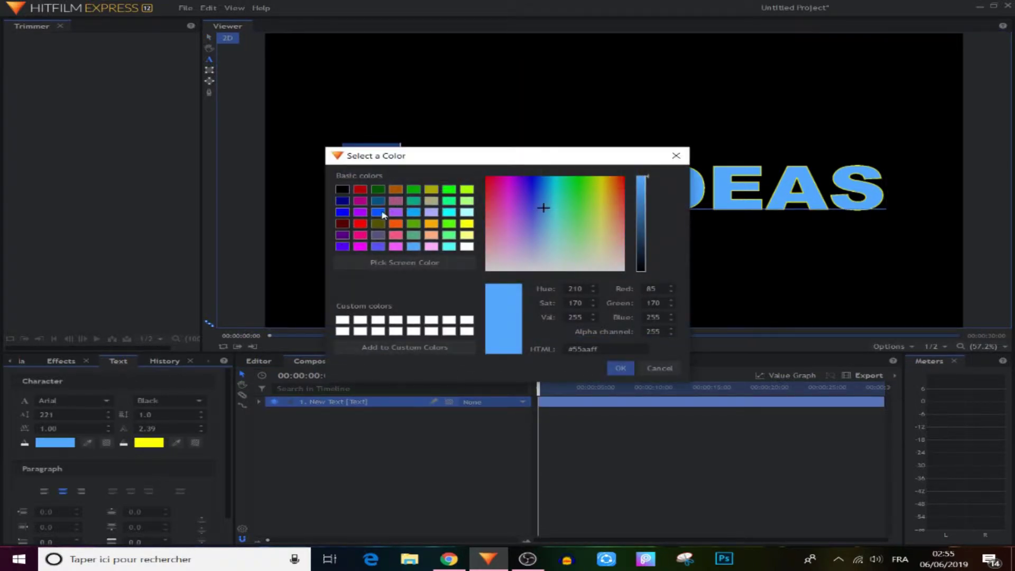
click(360, 223)
click(620, 368)
drag(459, 188, 520, 187)
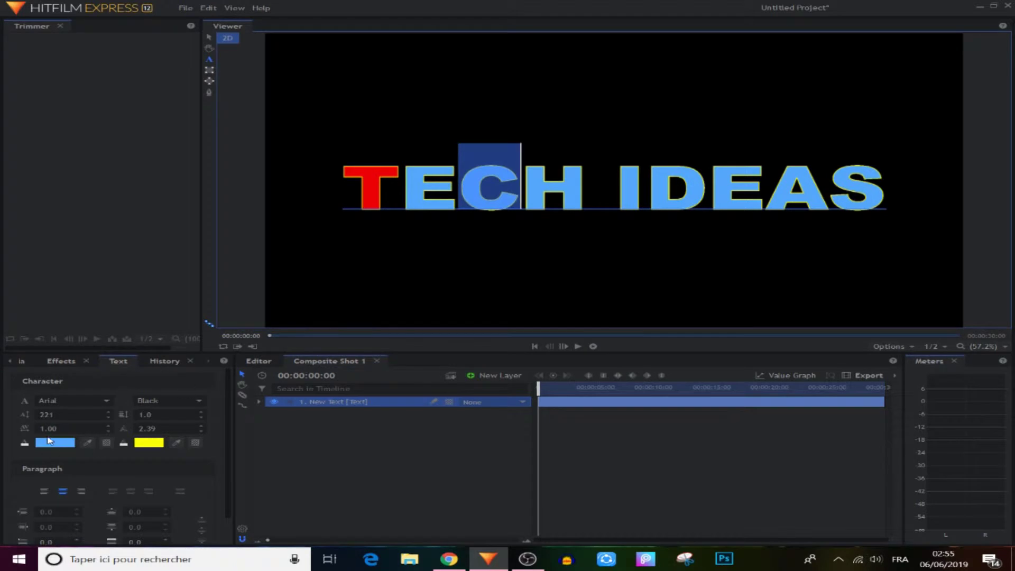
click(56, 442)
click(396, 224)
click(620, 368)
Recolour single letters of the word IDEAS, making the I bright green and the E blue (#0000ff)
drag(614, 188, 646, 187)
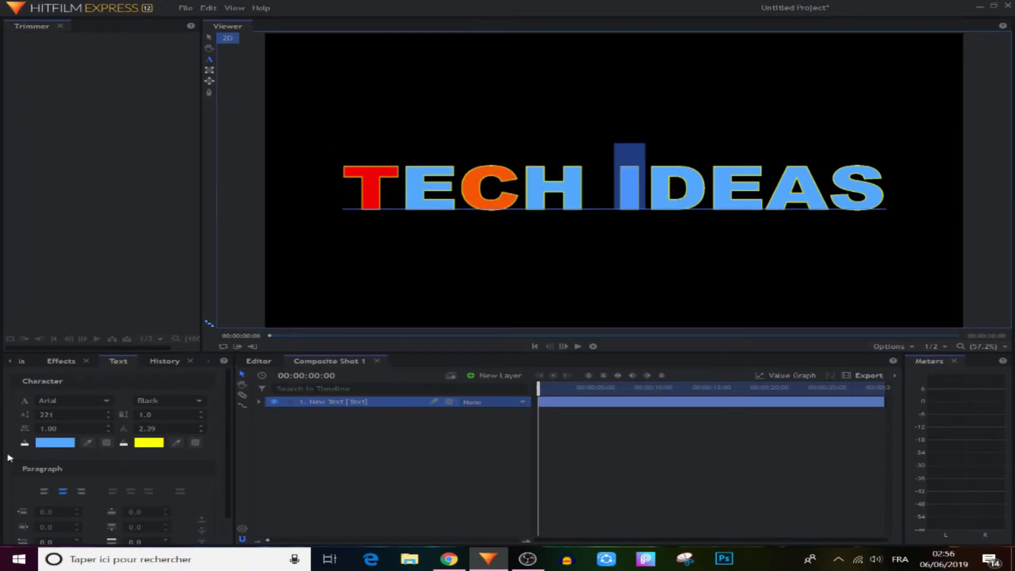
click(56, 442)
click(444, 224)
click(620, 367)
drag(708, 187, 761, 187)
click(56, 442)
click(449, 189)
click(342, 211)
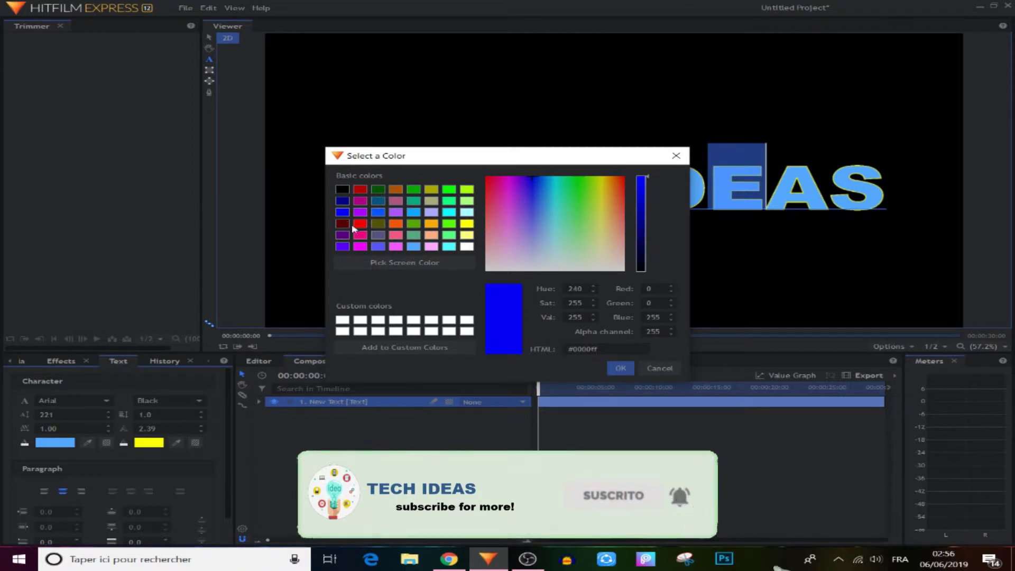
click(618, 369)
click(470, 476)
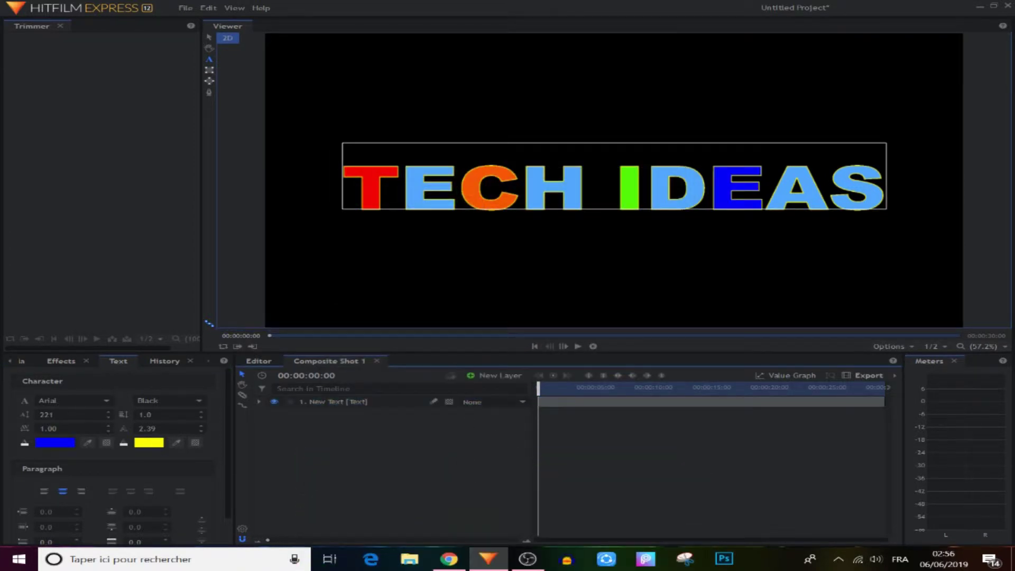
Set the fill colour of all the title's letters to light blue (#55aaff) and leave text editing
drag(355, 180, 887, 185)
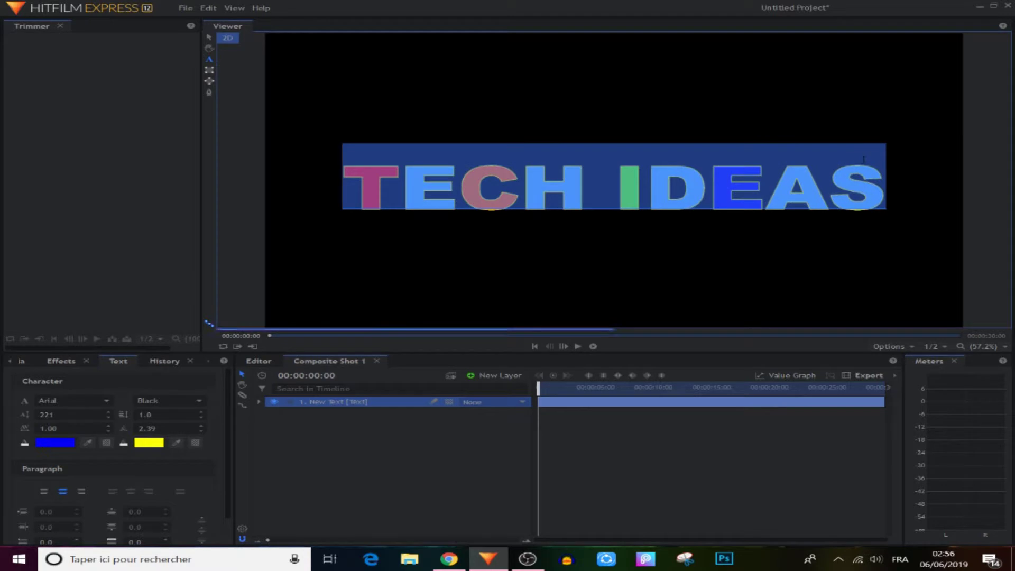
click(56, 442)
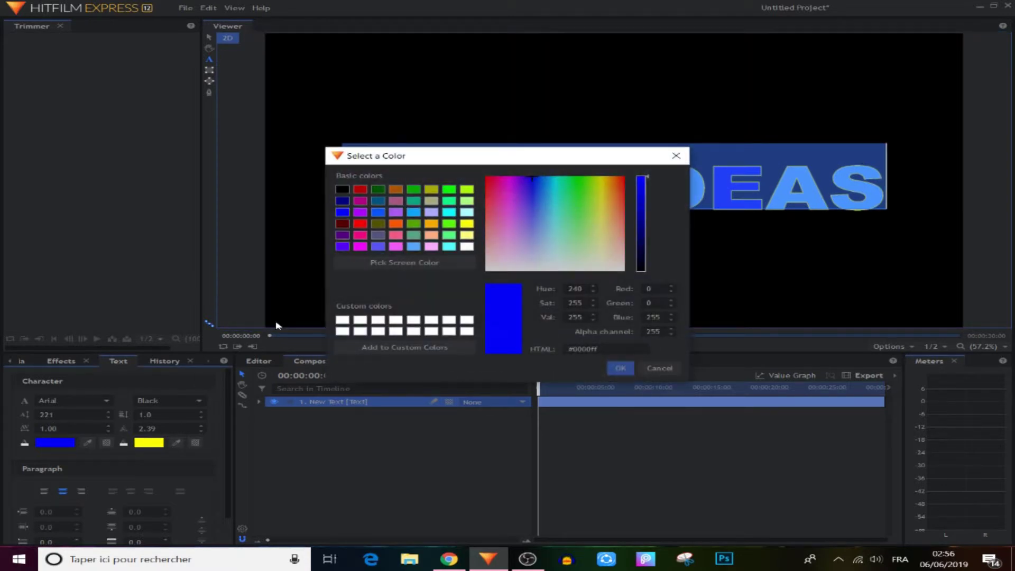
click(413, 247)
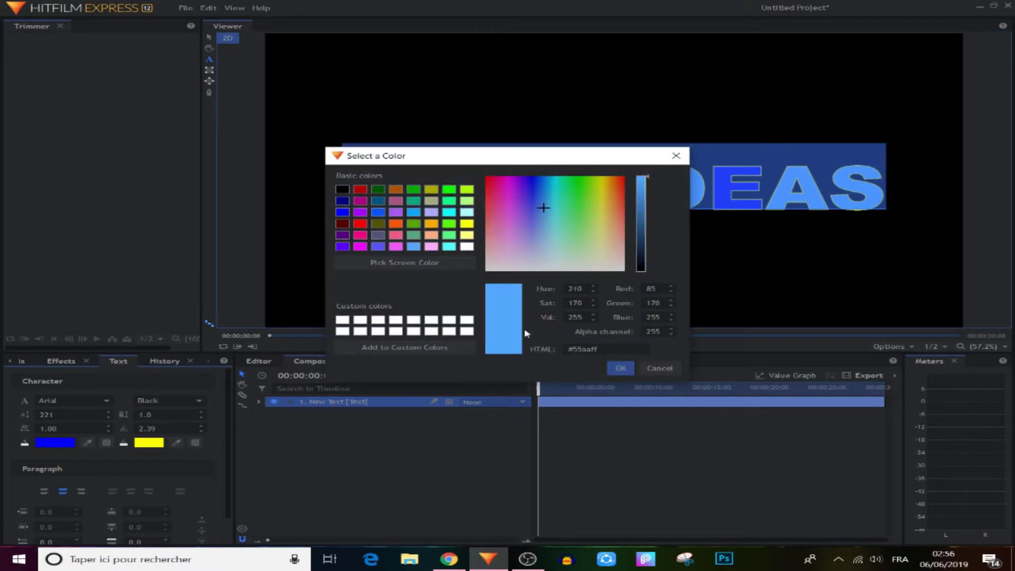
click(621, 368)
click(371, 465)
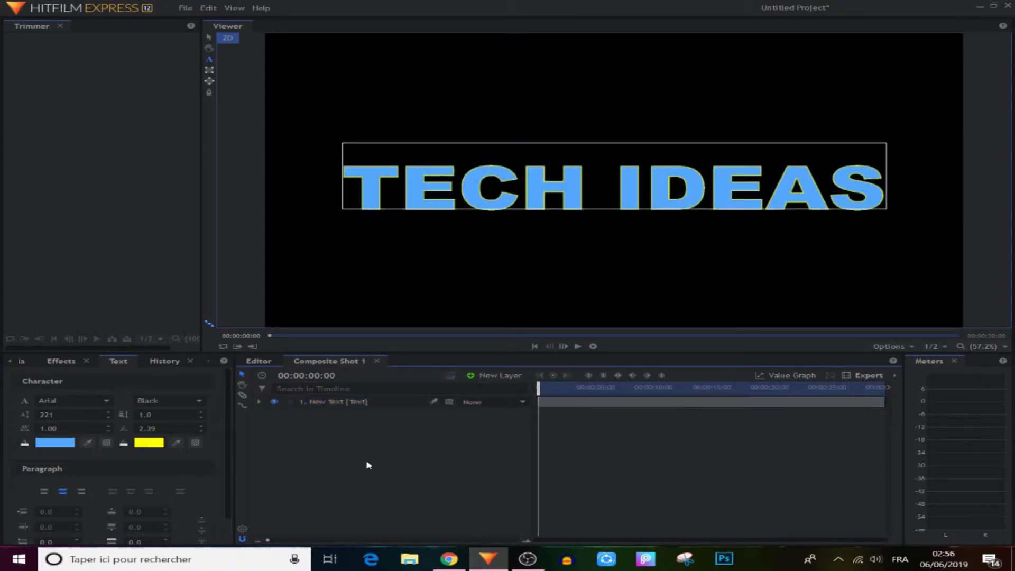
click(209, 38)
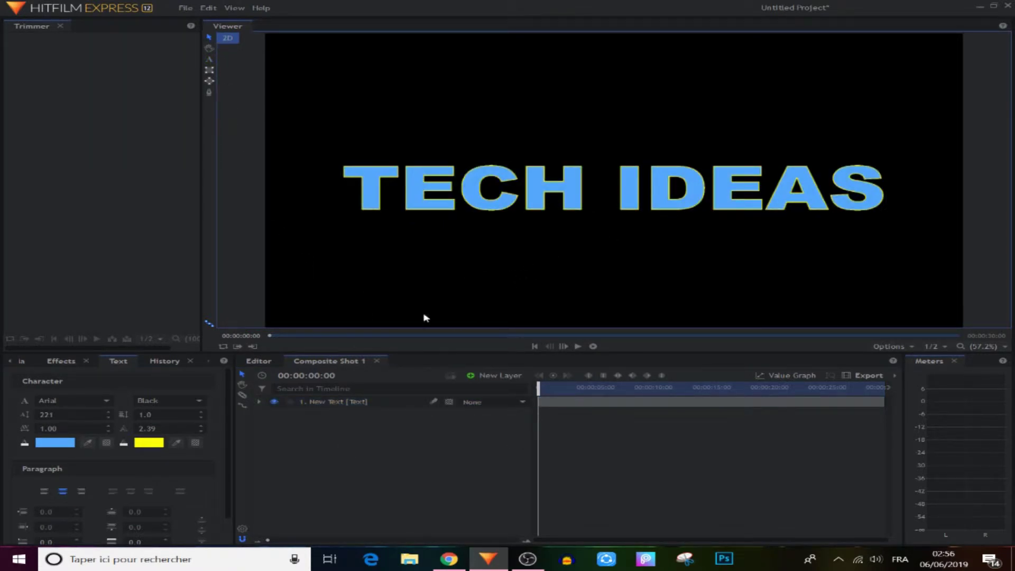
Enable keyframing for the title's Opacity at the start of the composite shot and set it to 0%
click(259, 403)
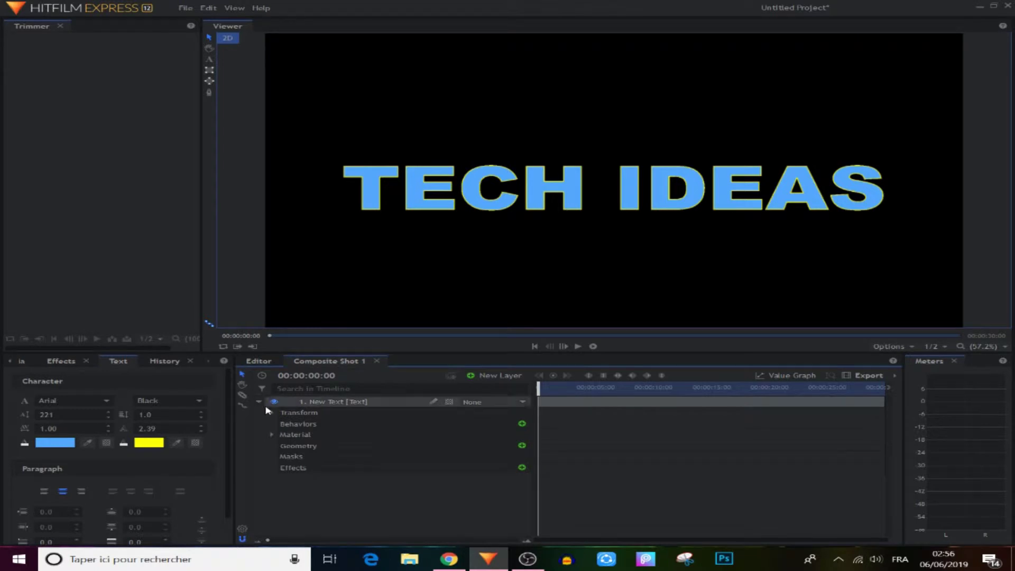
click(271, 413)
click(299, 424)
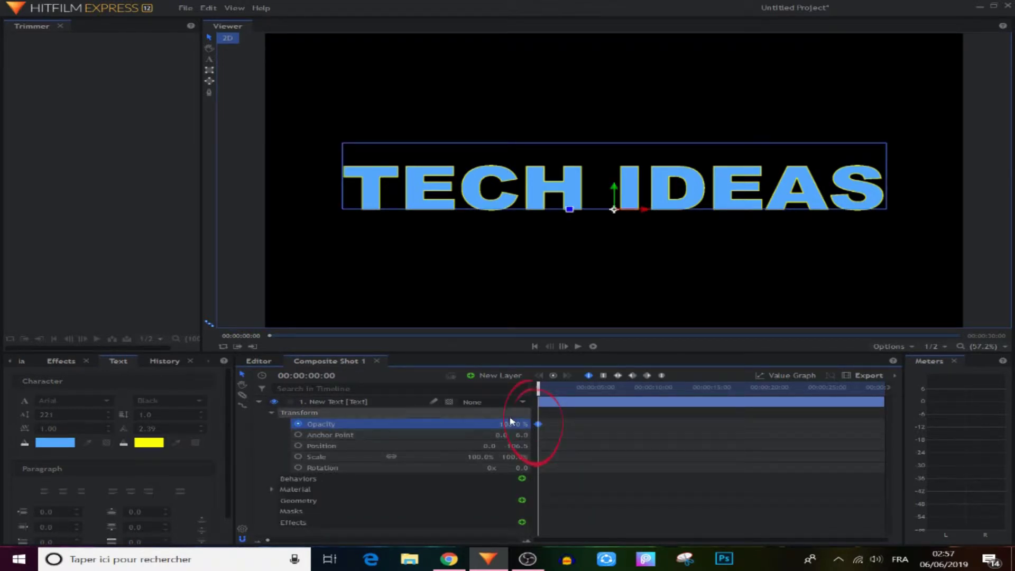
mouse_move(510, 423)
mouse_down()
mouse_move(465, 424)
mouse_move(520, 423)
mouse_move(497, 423)
mouse_move(513, 423)
mouse_up()
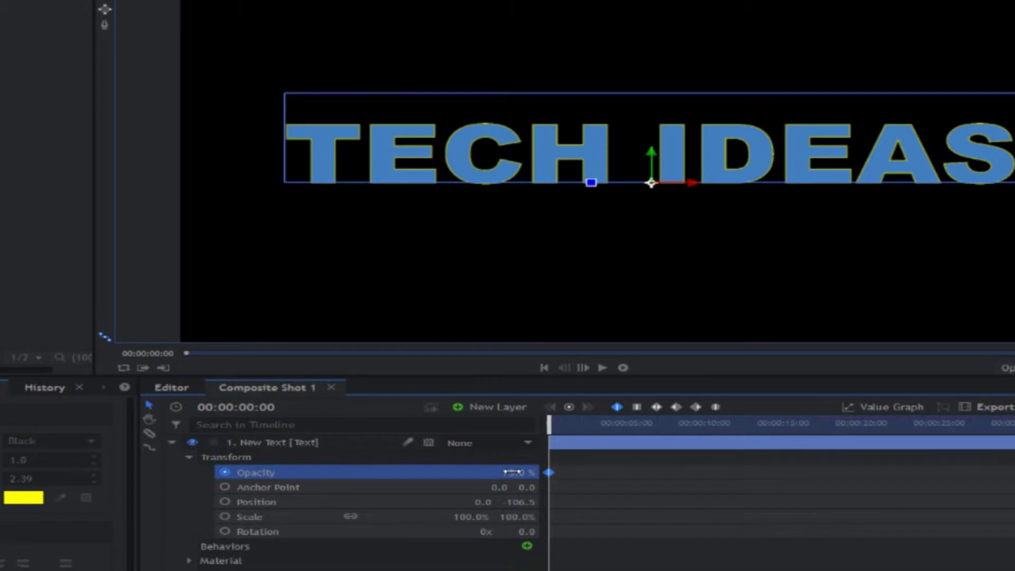
mouse_move(514, 472)
mouse_down()
mouse_move(503, 472)
mouse_move(513, 472)
mouse_up()
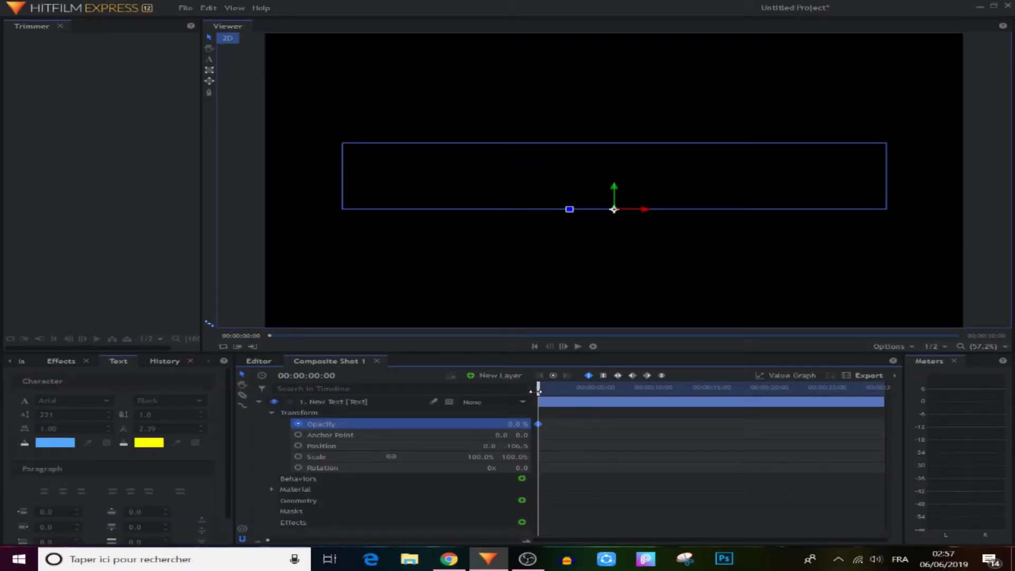
Add a second Opacity keyframe of 100% at 00:00:02:24, so the title fades in
drag(538, 391, 555, 391)
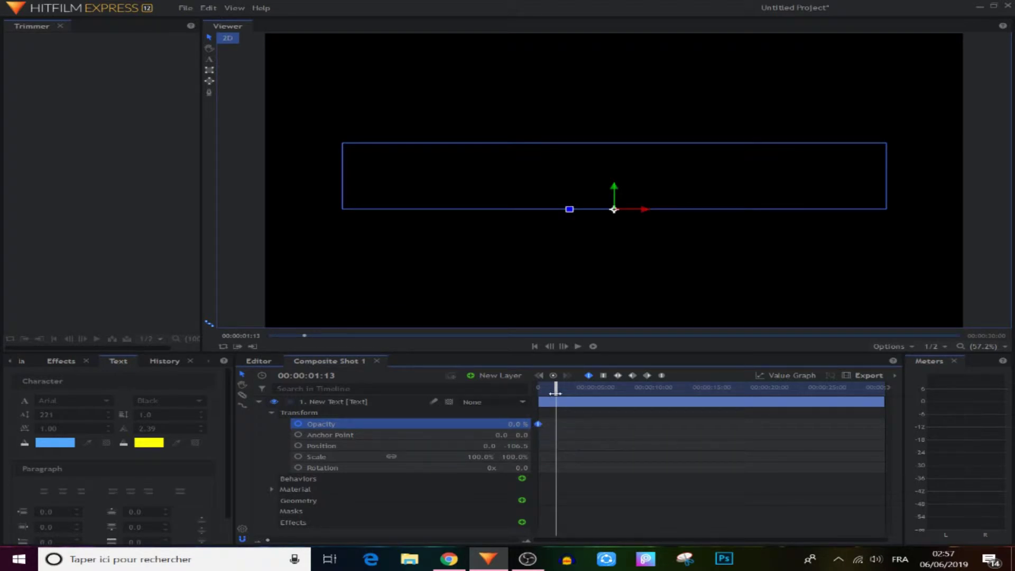
drag(555, 390, 572, 391)
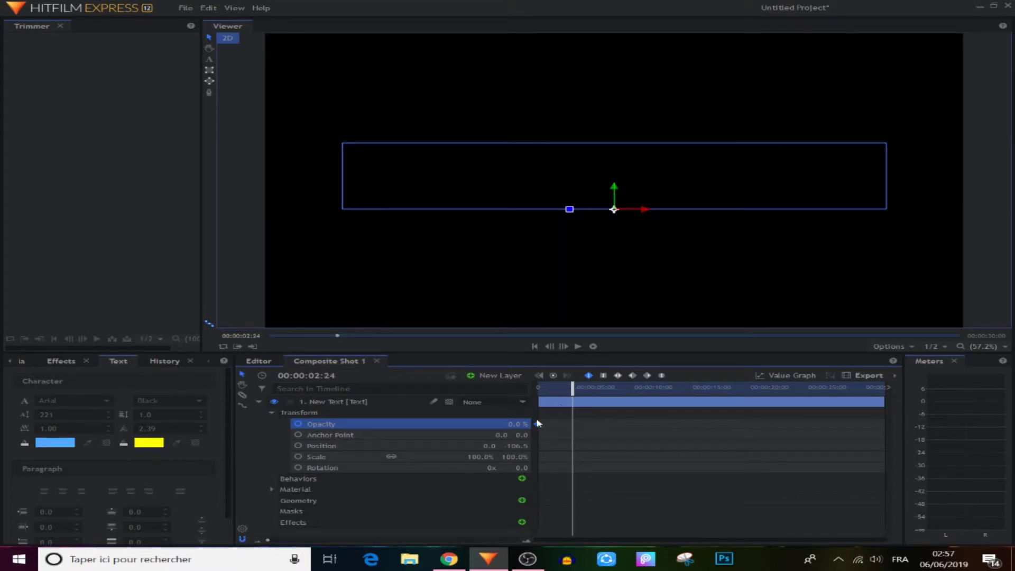
drag(504, 424, 518, 423)
click(505, 423)
key(Return)
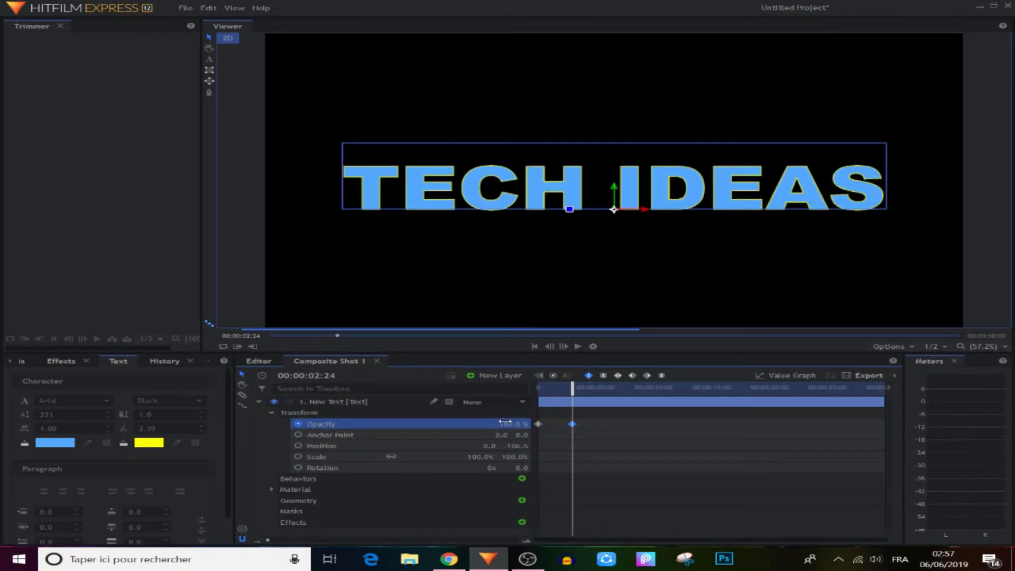
click(610, 425)
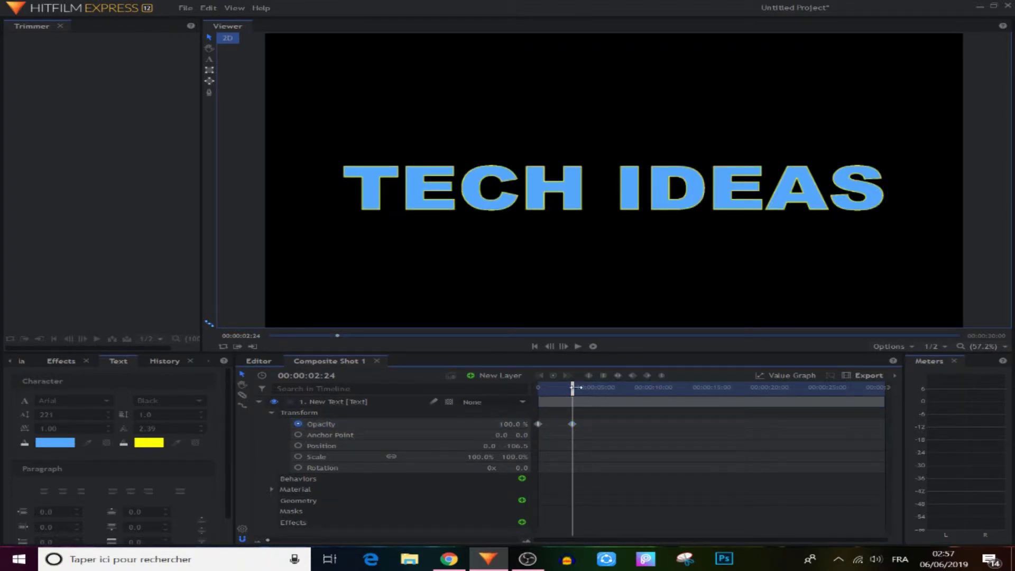
Play the title's fade-in from the start of the composite shot
key(Home)
click(578, 347)
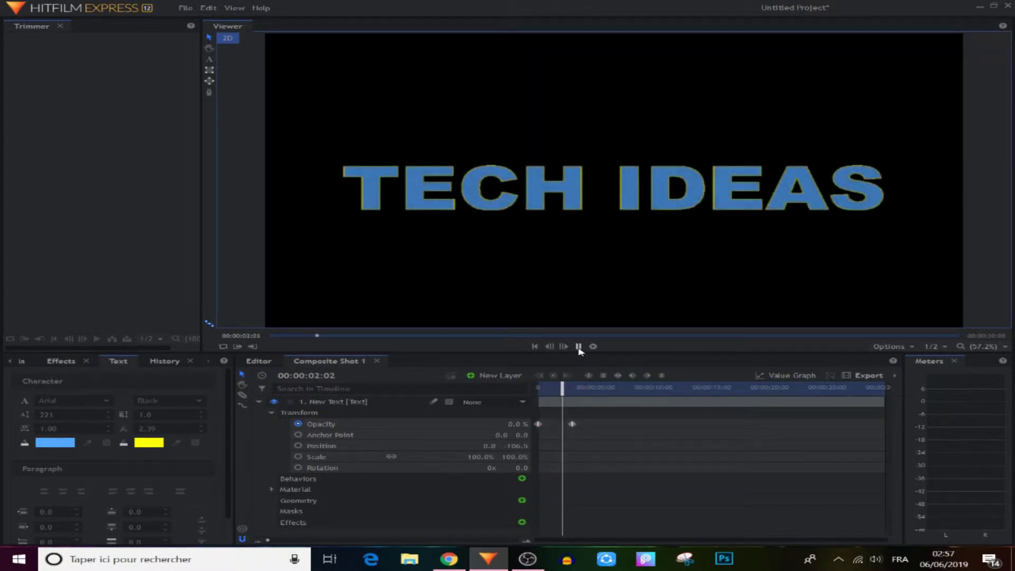
click(579, 346)
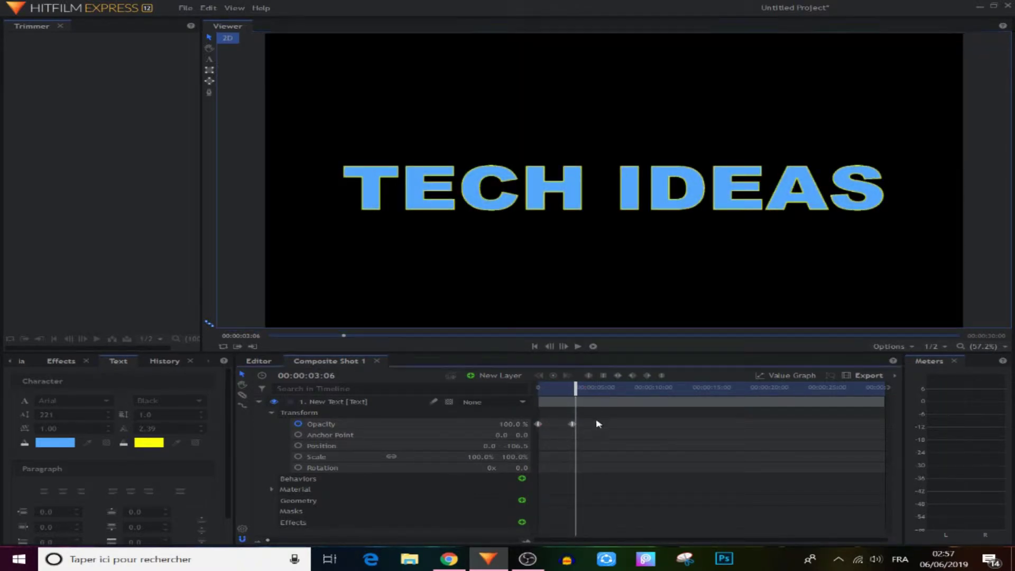
Change both Opacity keyframes from linear to a non-linear interpolation and play the fade-in from the start
drag(597, 418, 538, 437)
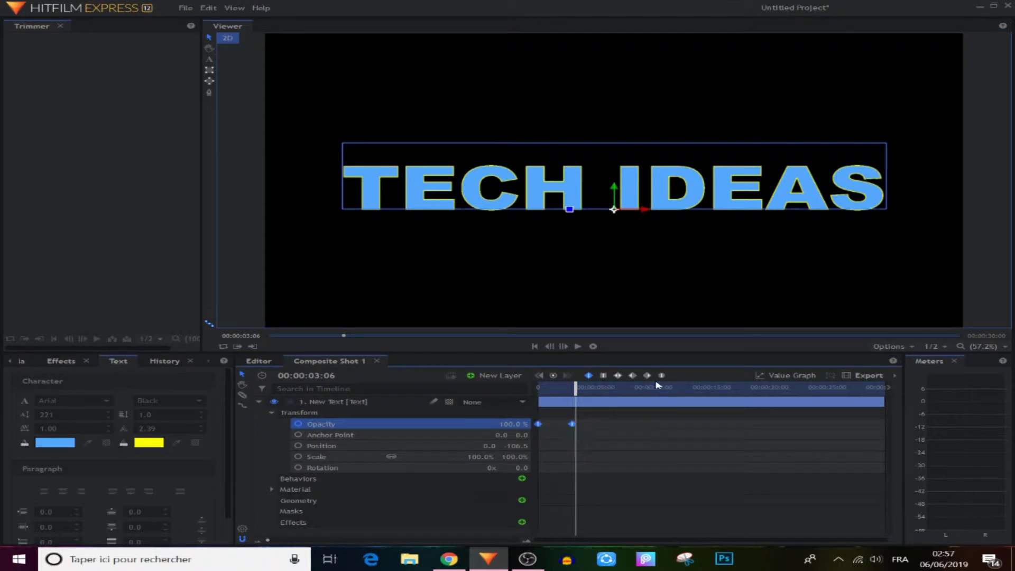
key(Home)
click(592, 430)
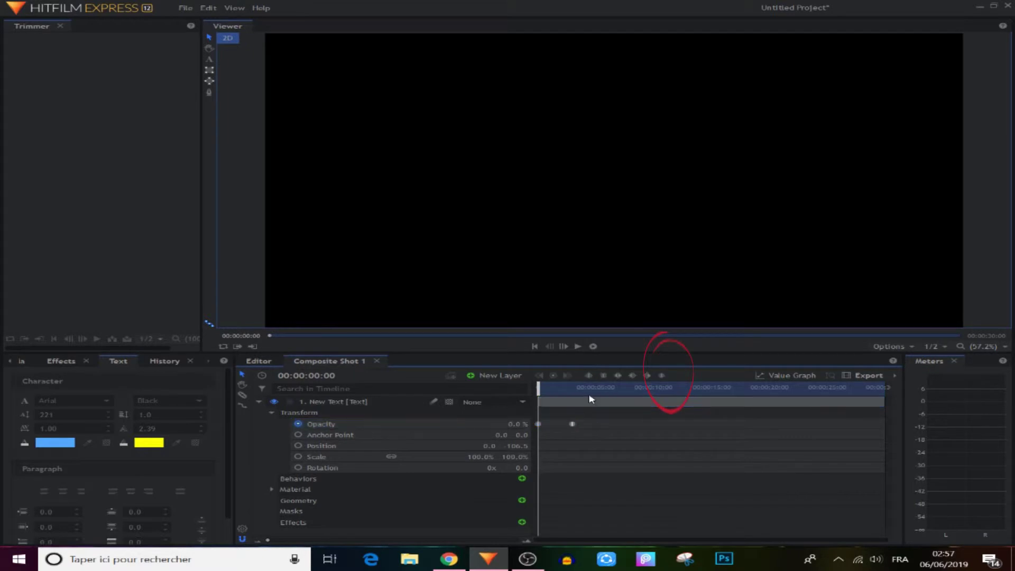
click(578, 347)
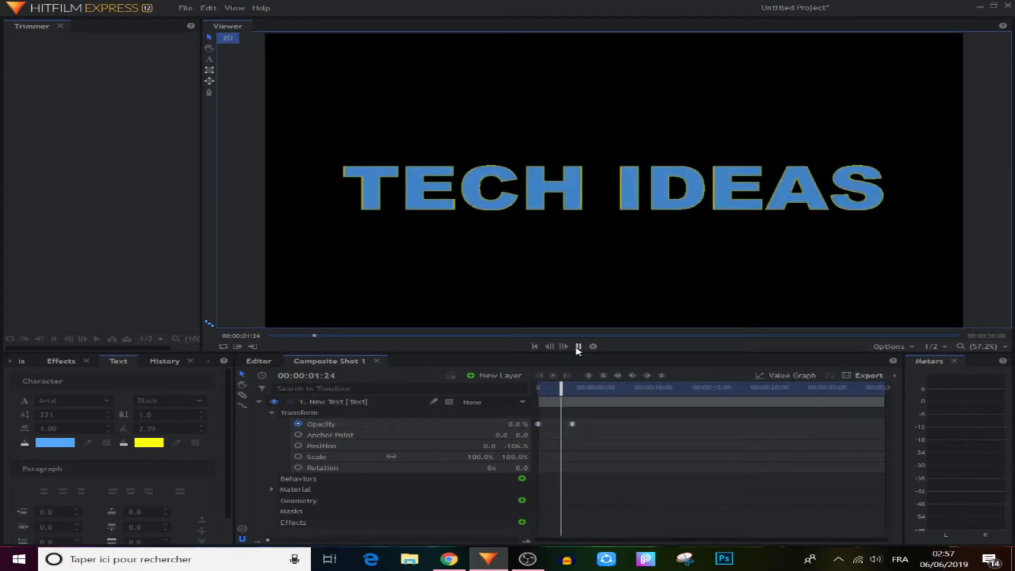
click(578, 346)
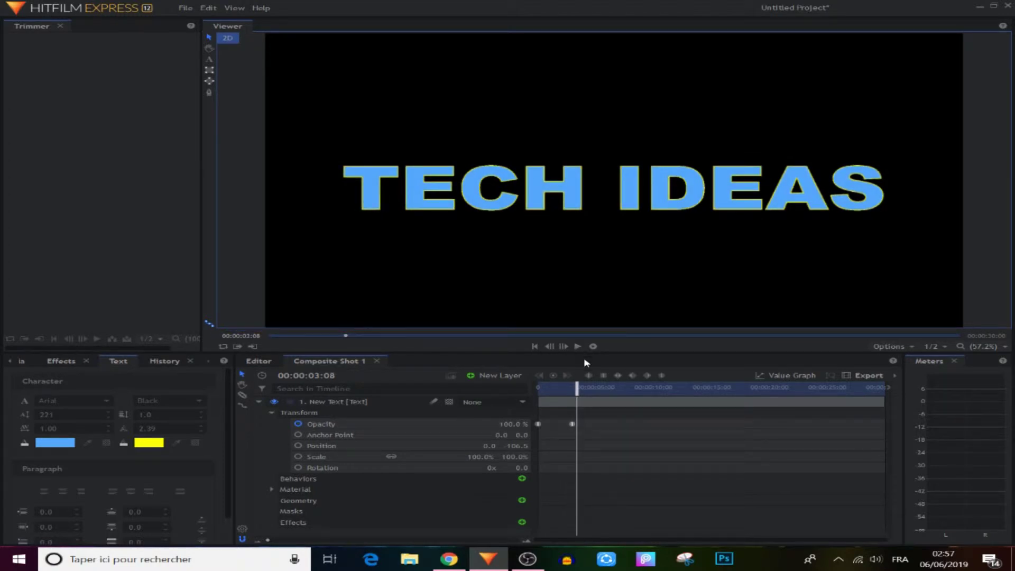
Remove both Opacity keyframes by turning off keyframing for the title's Opacity
click(572, 423)
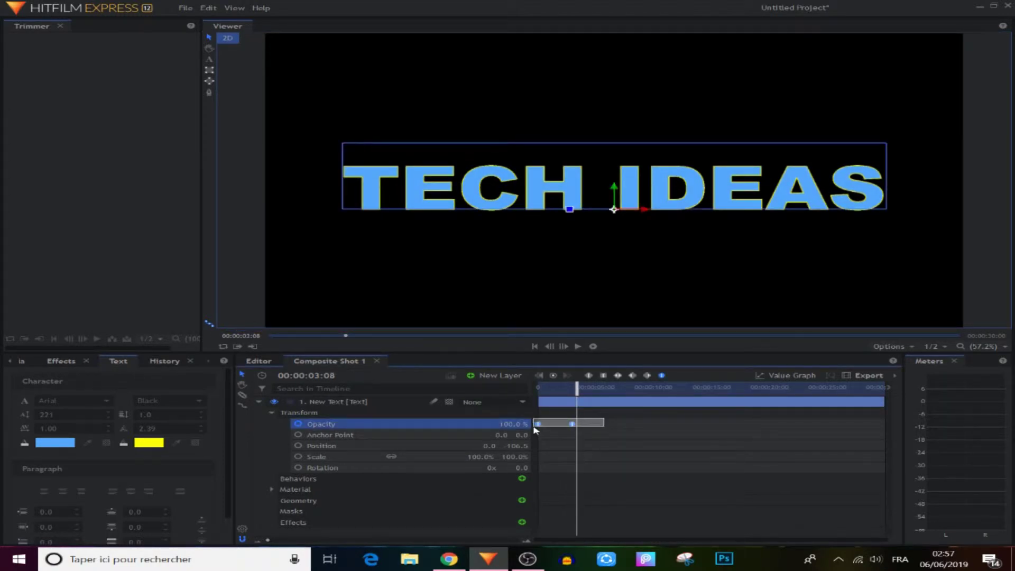
click(298, 424)
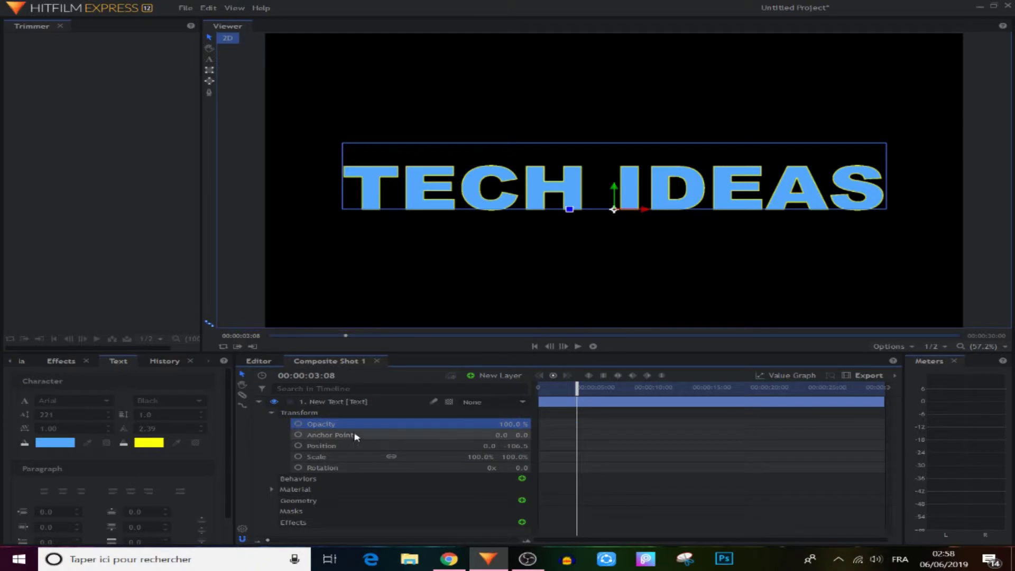
Enable Position keyframing at 00:00:00:00 and set the title's X position to -1712, fully outside the frame
drag(576, 394, 538, 394)
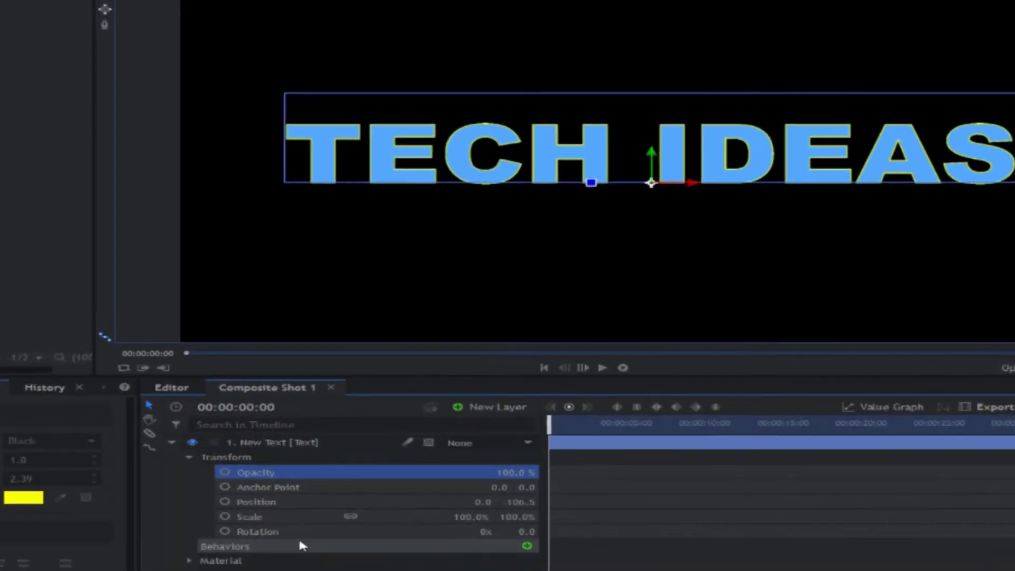
click(224, 502)
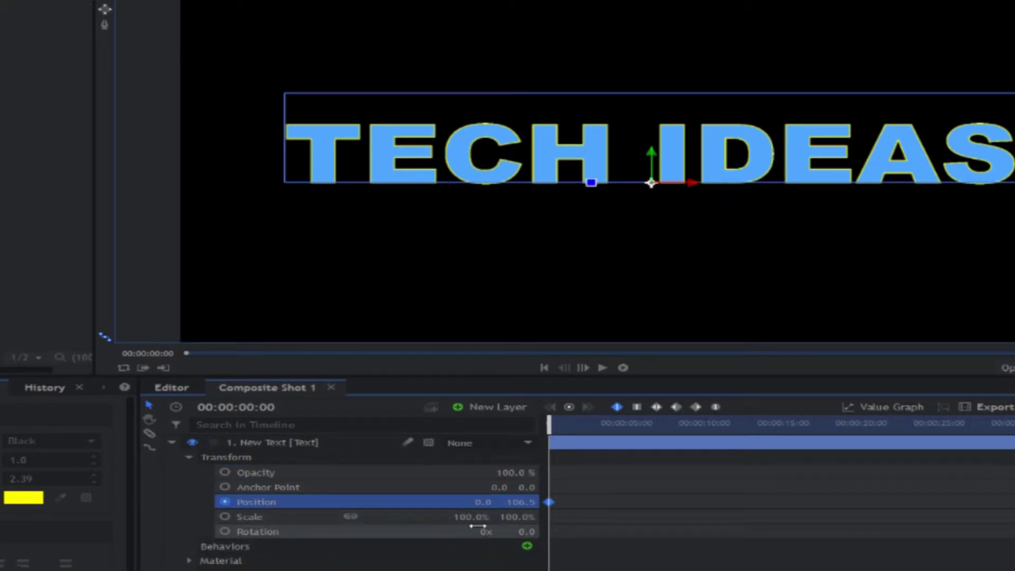
mouse_move(477, 505)
mouse_down()
mouse_move(81, 504)
mouse_move(540, 502)
mouse_move(473, 499)
mouse_up()
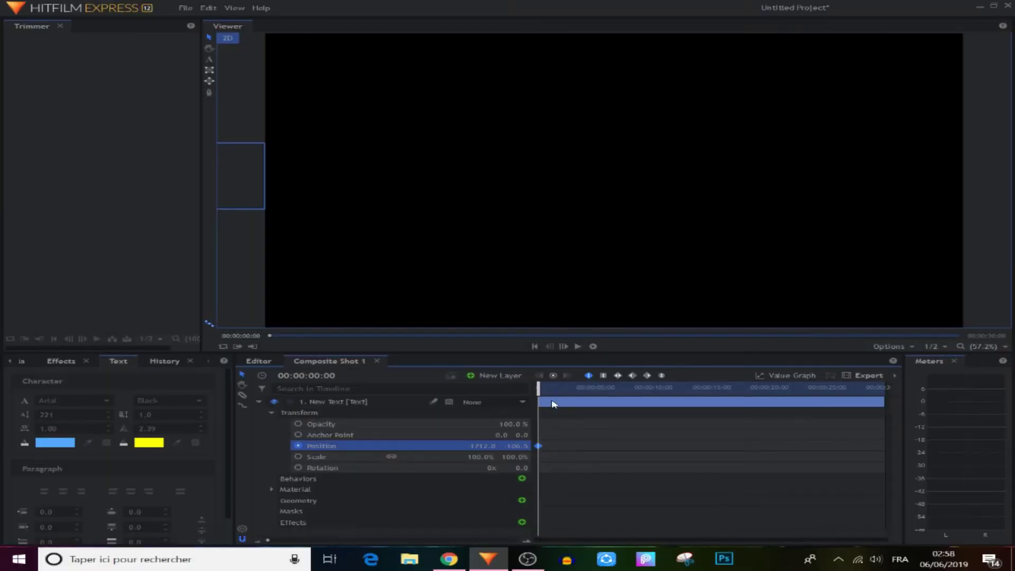
Add a second Position keyframe at 00:00:02:01 with an X position of -30, bringing the title into the frame
drag(538, 391, 561, 395)
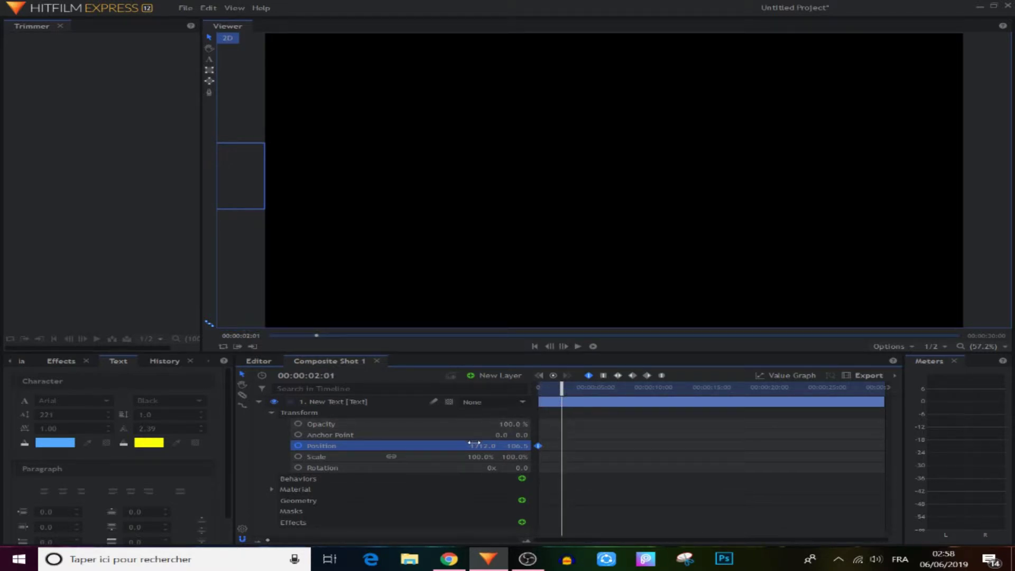
drag(482, 446, 450, 445)
drag(217, 208, 603, 209)
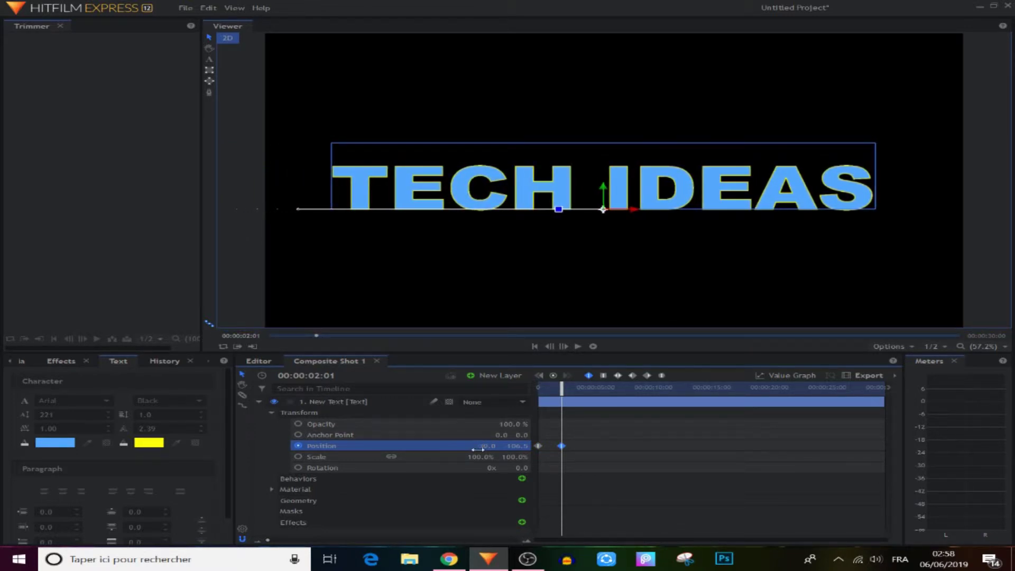
Adjust the title's X position to -18 at the 00:00:02:01 Position keyframe
drag(565, 390, 538, 389)
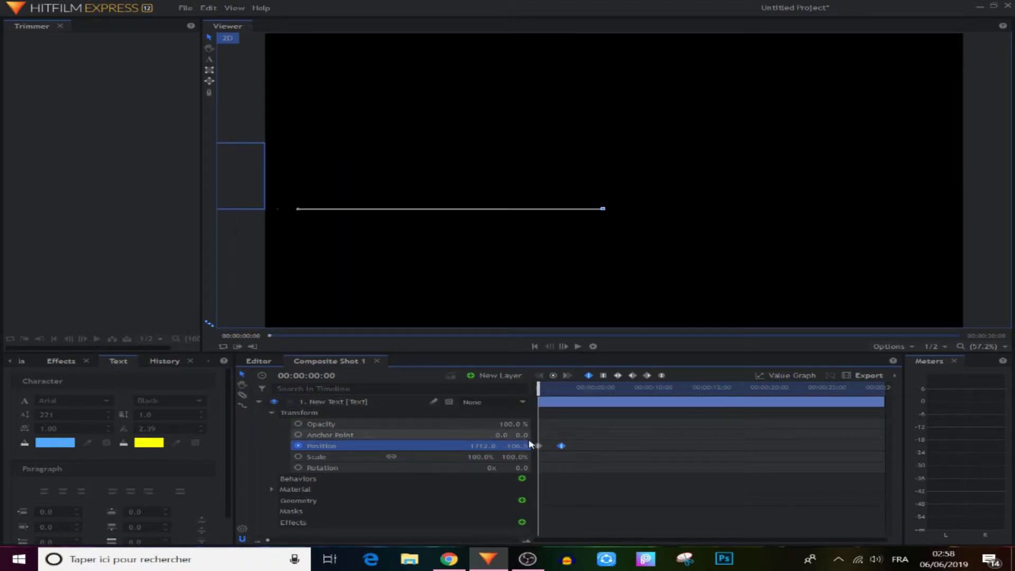
click(600, 457)
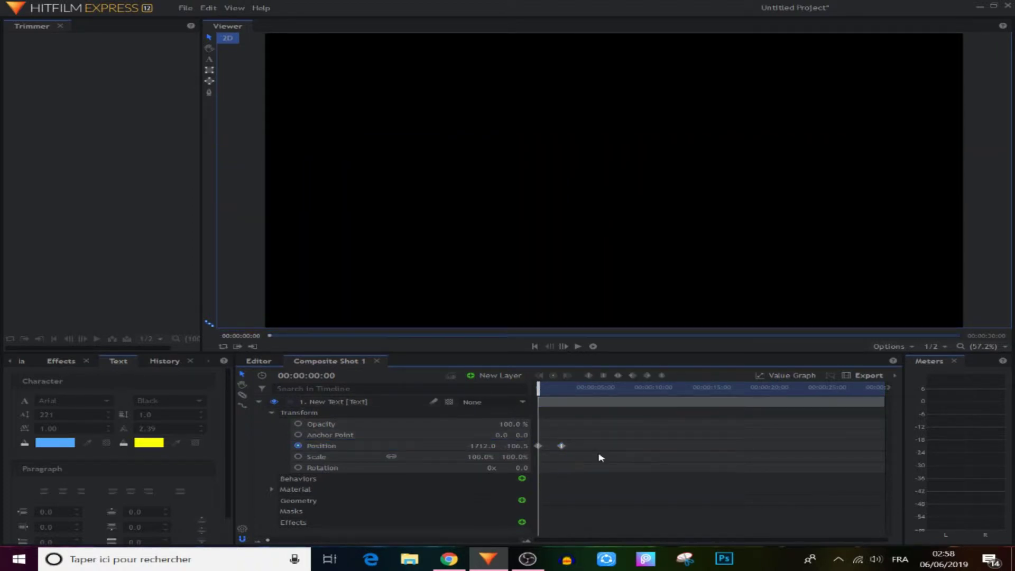
click(561, 445)
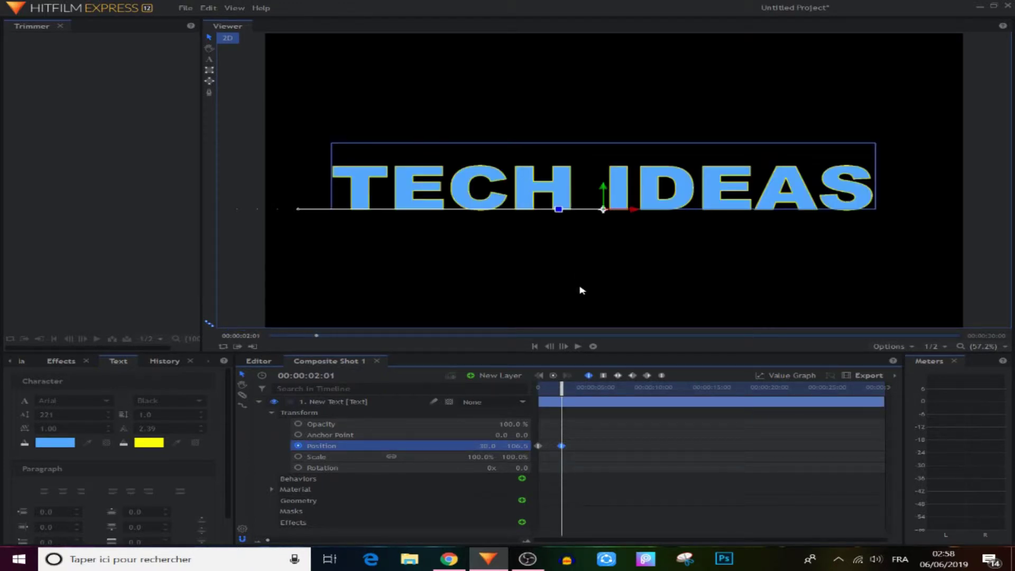
drag(487, 445, 460, 445)
click(598, 427)
Change both Position keyframes to a non-linear interpolation and play the slide-in from the start
drag(564, 387, 581, 388)
drag(604, 427, 559, 451)
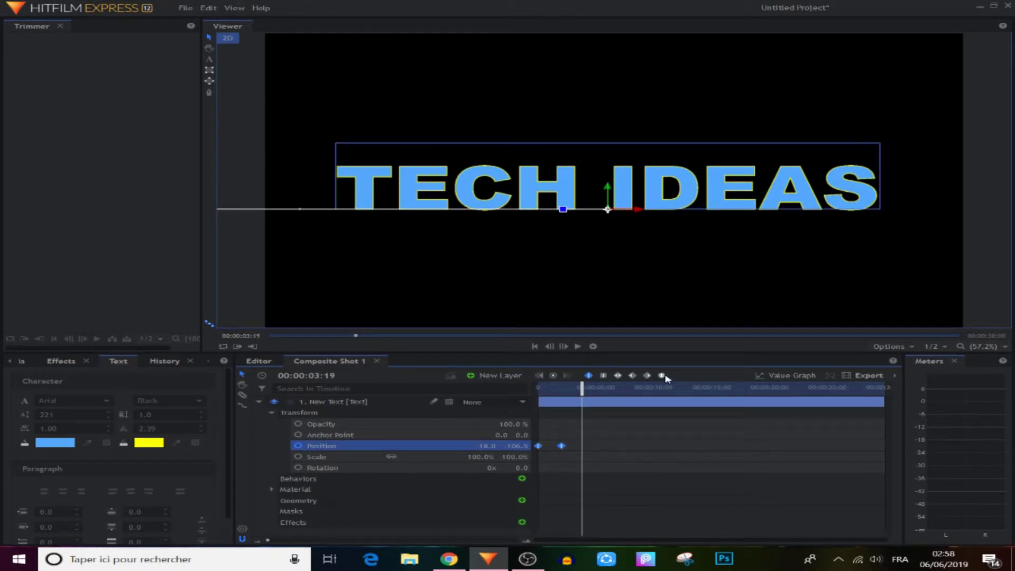
drag(587, 389, 532, 400)
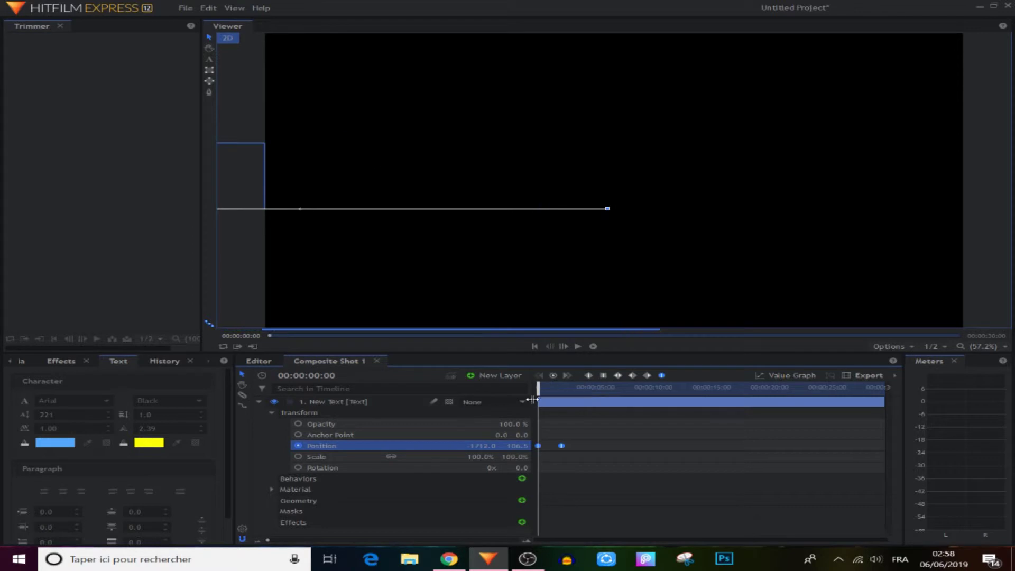
click(613, 426)
click(579, 348)
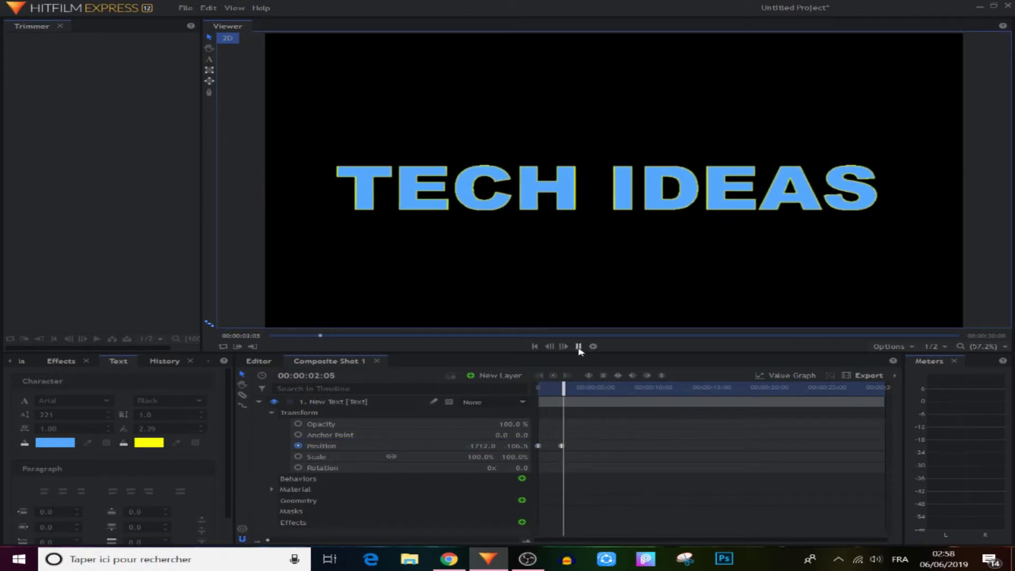
click(579, 347)
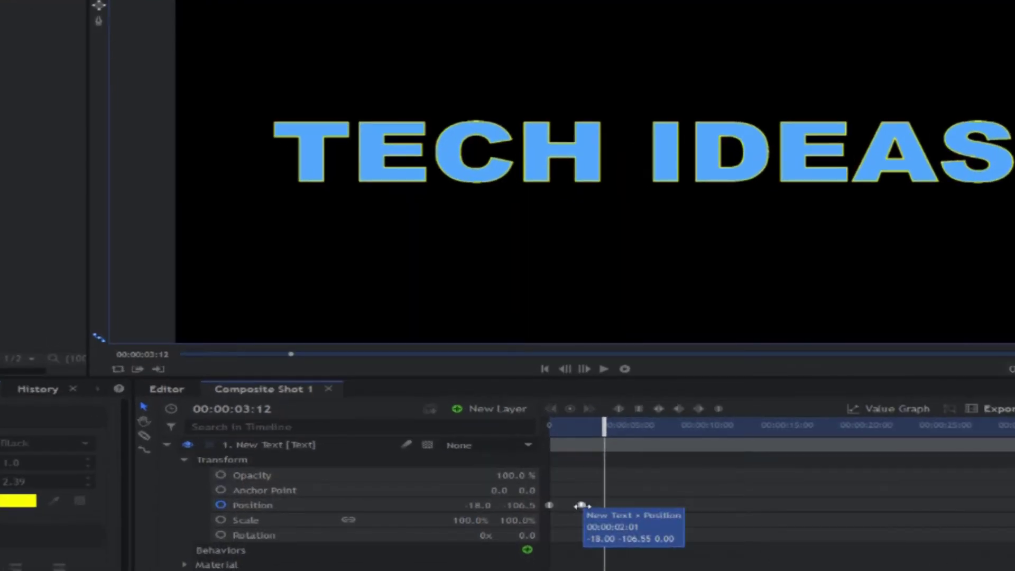
Move the second Position keyframe earlier, to about one second, and play the faster slide-in from the start
click(561, 446)
drag(580, 506, 564, 513)
key(Home)
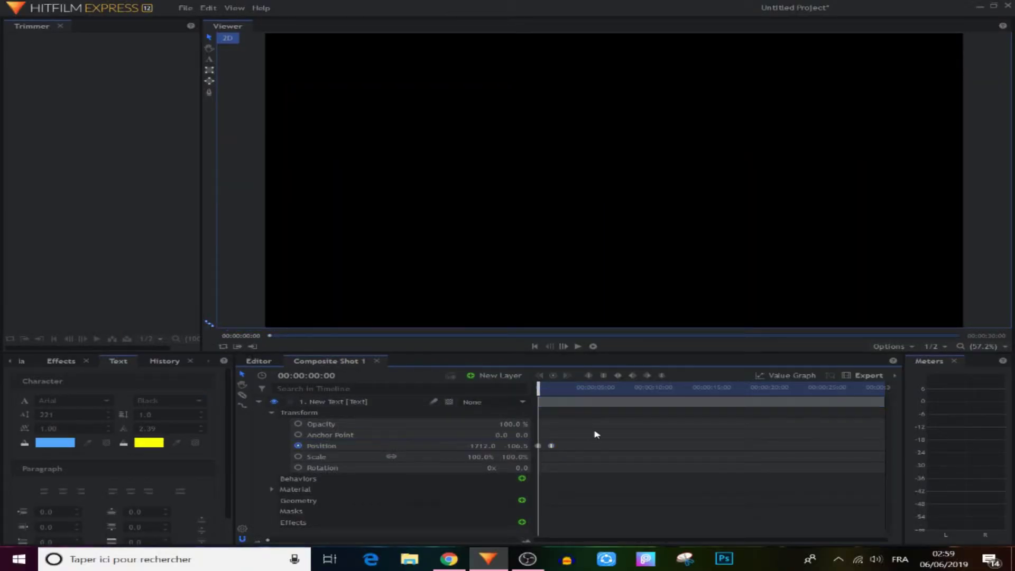
click(578, 347)
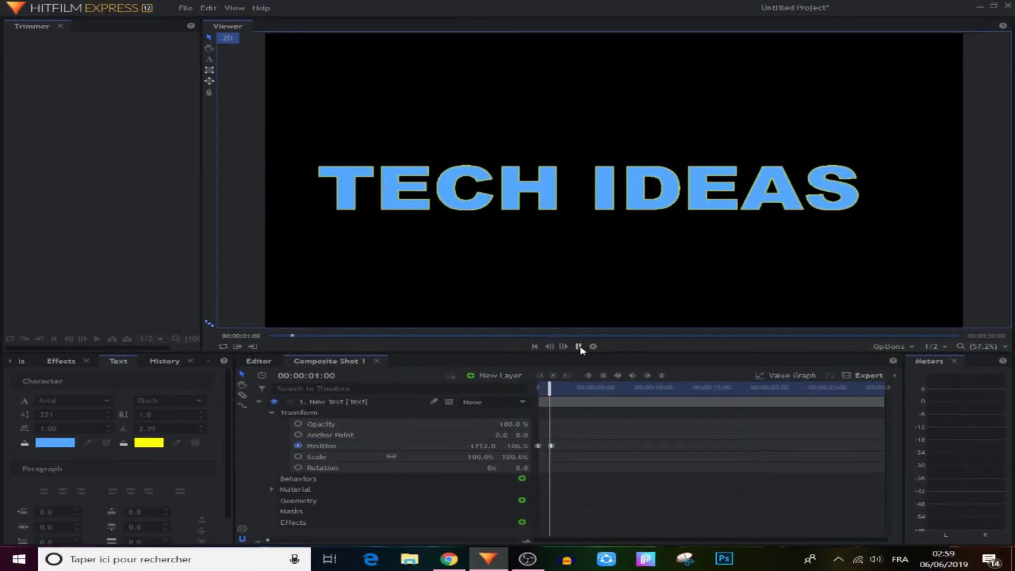
click(578, 348)
Move the second Position keyframe out to about four seconds and play the slower slide-in from the start
drag(551, 445, 584, 445)
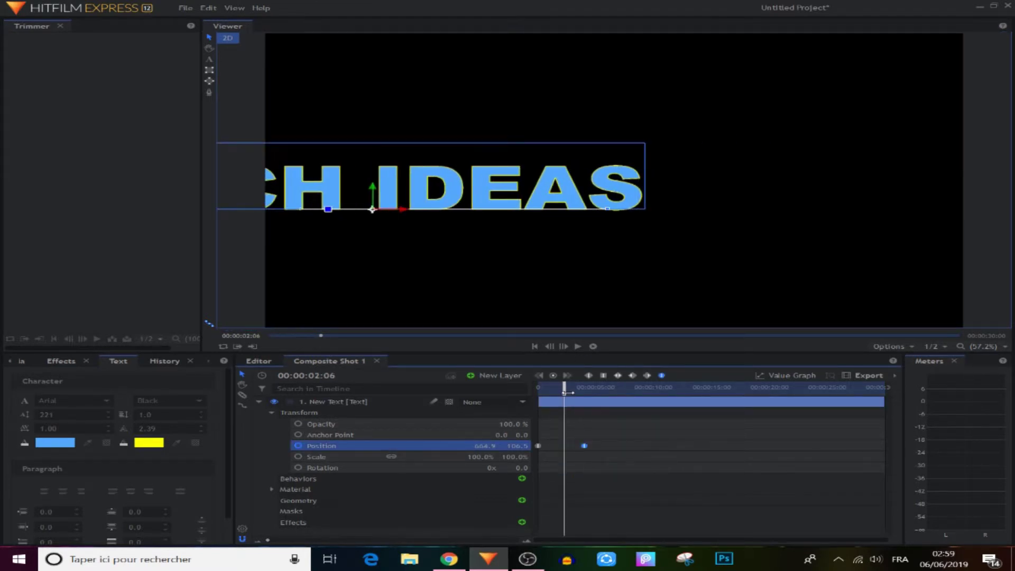
key(Home)
click(602, 427)
click(578, 347)
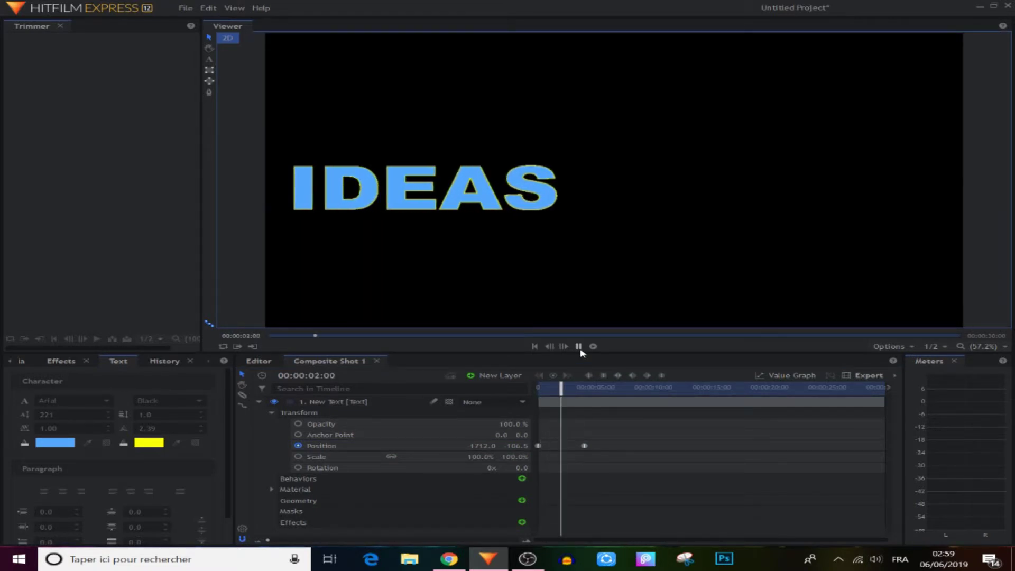
key(space)
Remove the title's Position keyframes and return the playhead to 00:00:00:00
drag(586, 388, 593, 389)
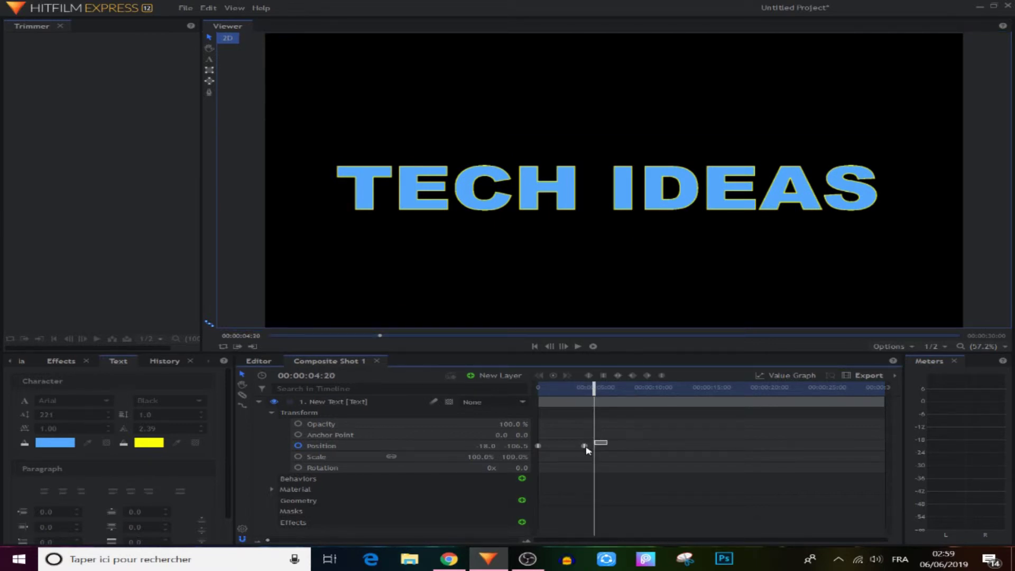
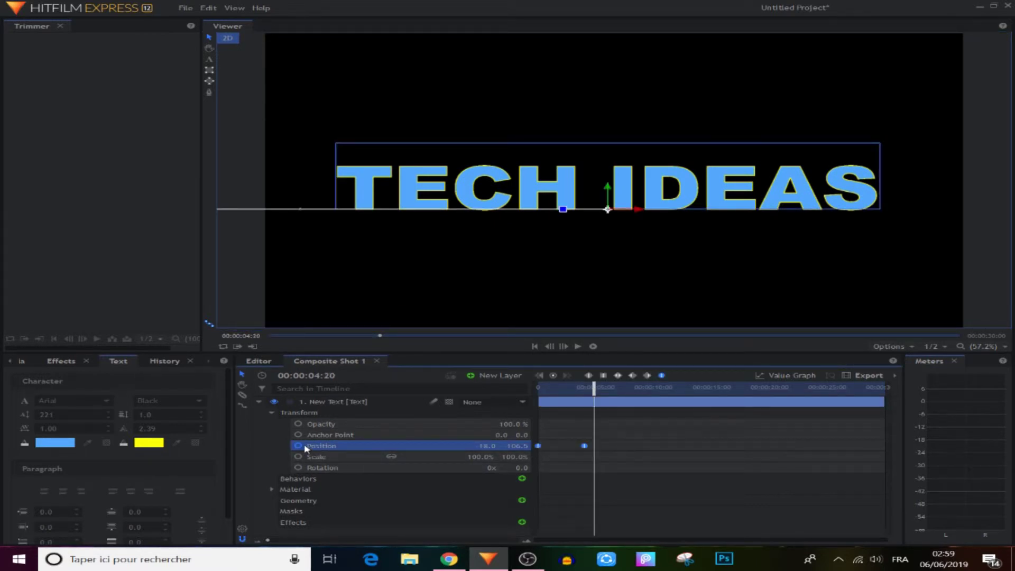
drag(591, 392, 538, 393)
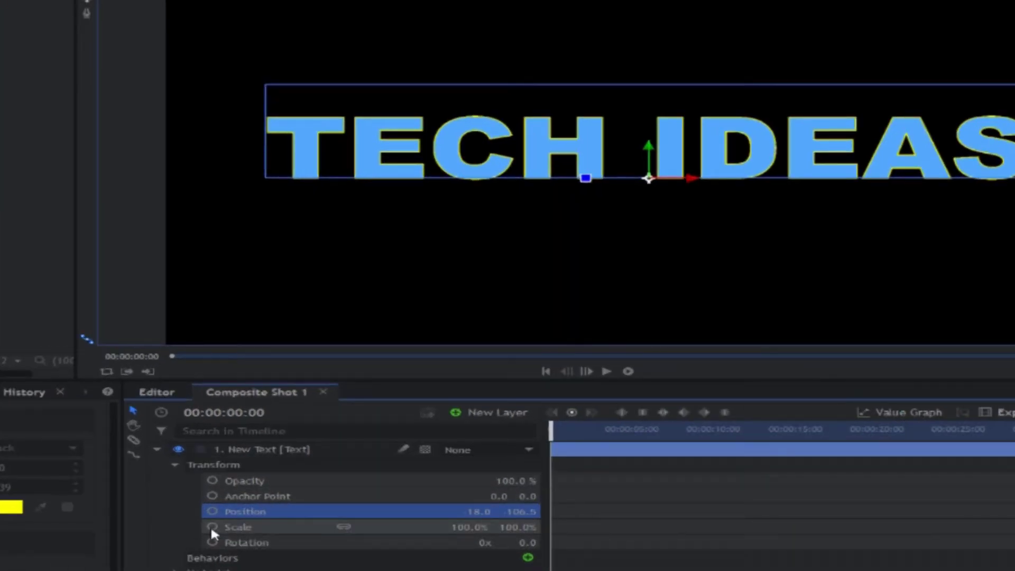
Turn on keyframing for the title's Scale at 00:00:00:00 and set its value there to 0%
click(212, 527)
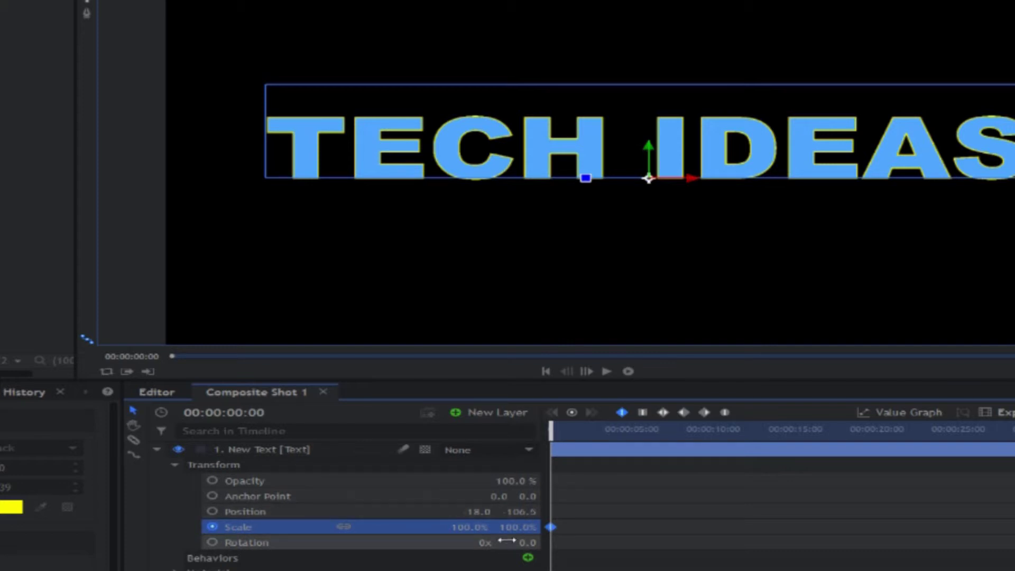
mouse_move(516, 528)
mouse_down()
mouse_move(483, 528)
mouse_move(511, 528)
mouse_up()
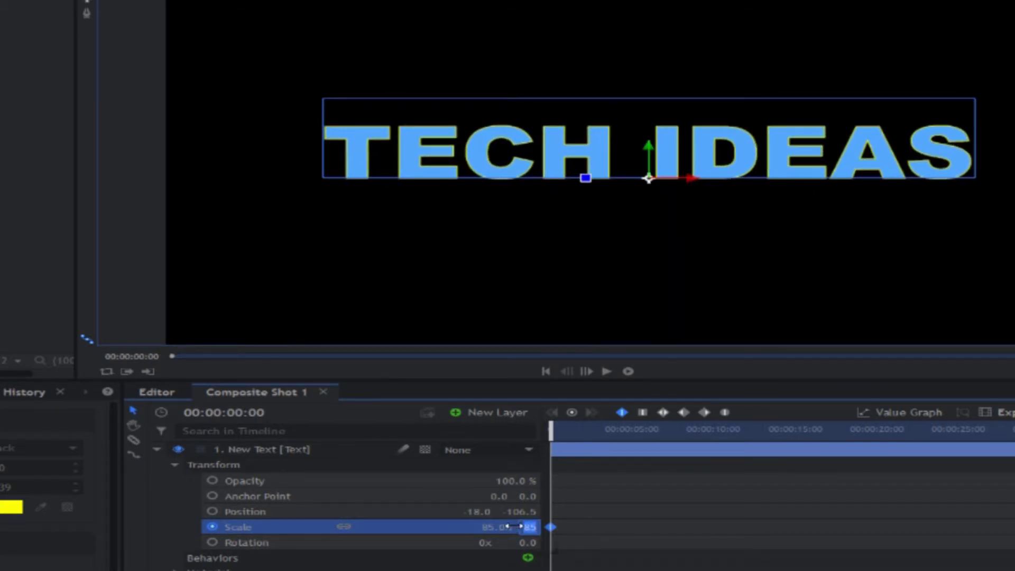
text(0)
key(Return)
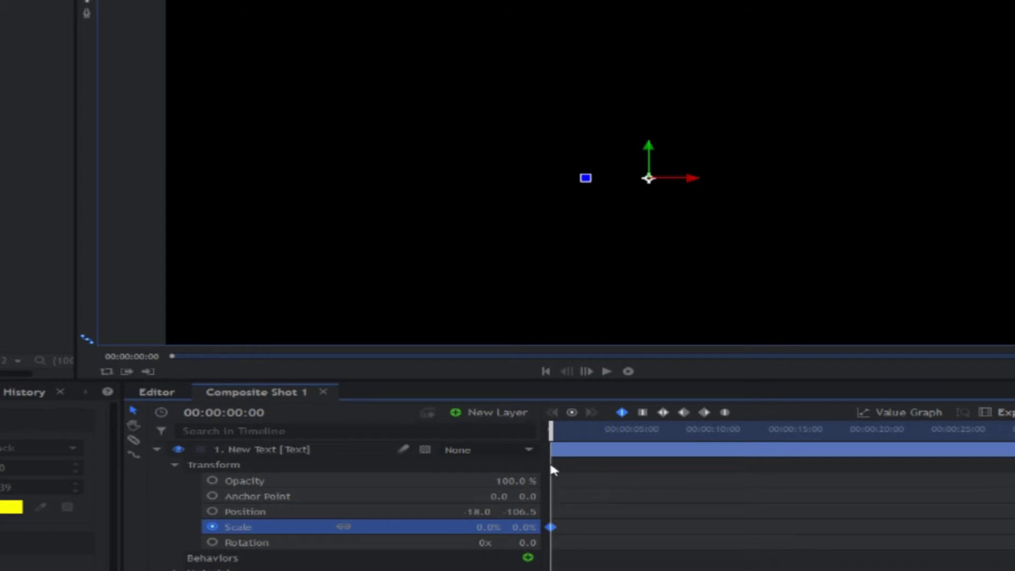
Add a second Scale keyframe at 00:00:02:03 with a value of 100%
drag(563, 432, 586, 438)
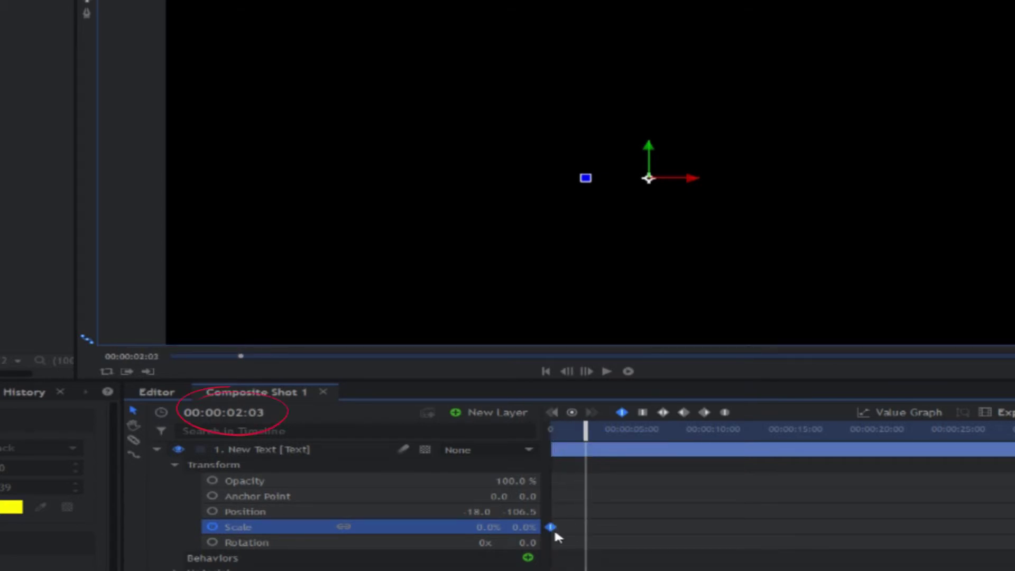
drag(521, 527, 570, 527)
text(1)
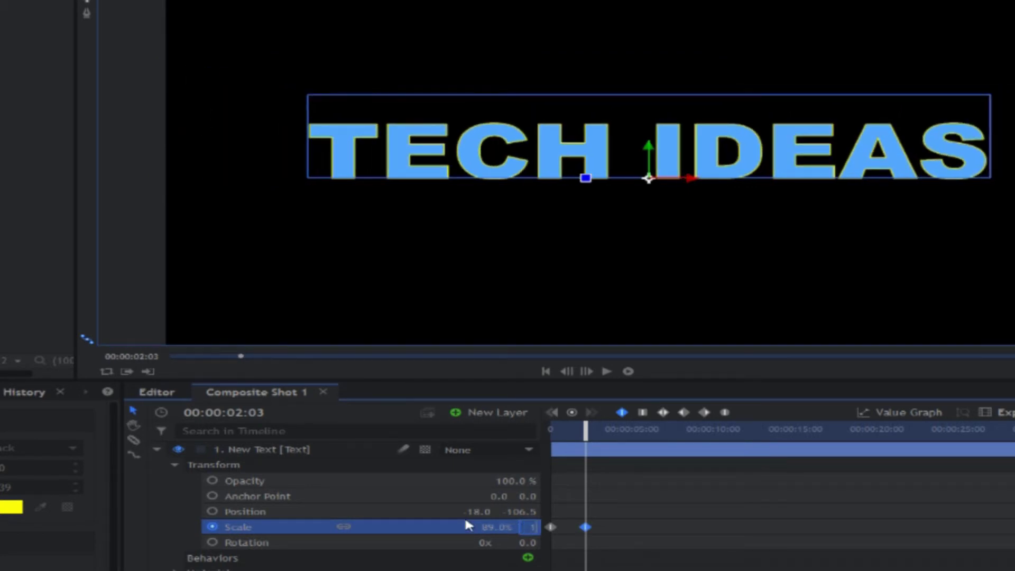
text(00)
key(Return)
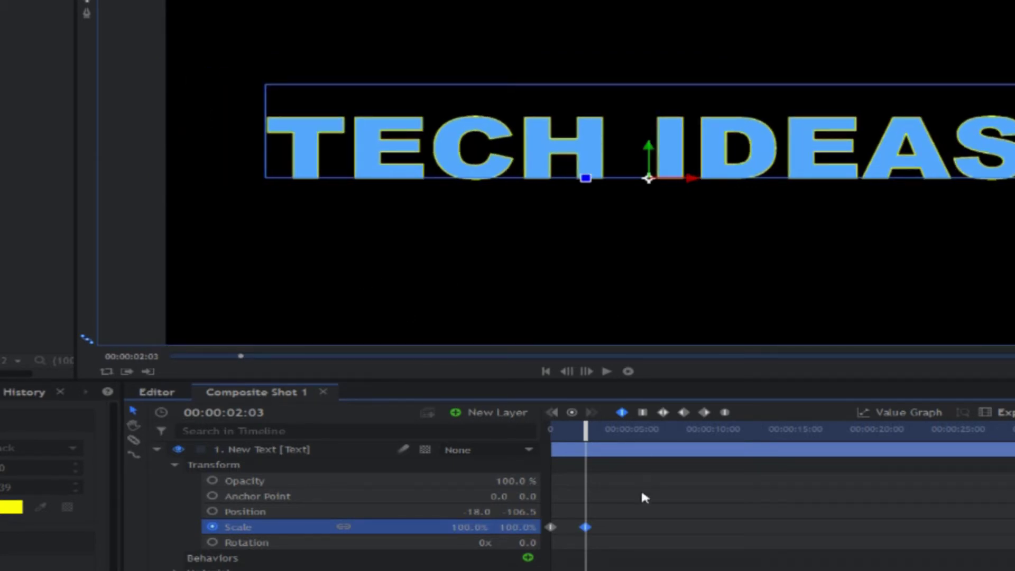
Change both Scale keyframes to Bezier interpolation and play the scale-up animation twice from the start
drag(576, 537, 543, 542)
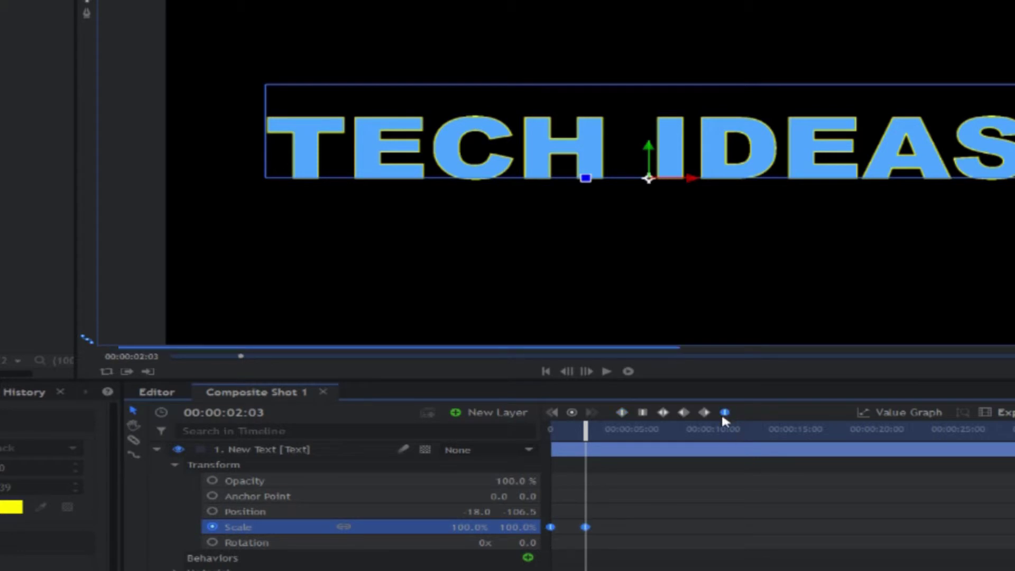
click(651, 491)
drag(562, 394, 534, 401)
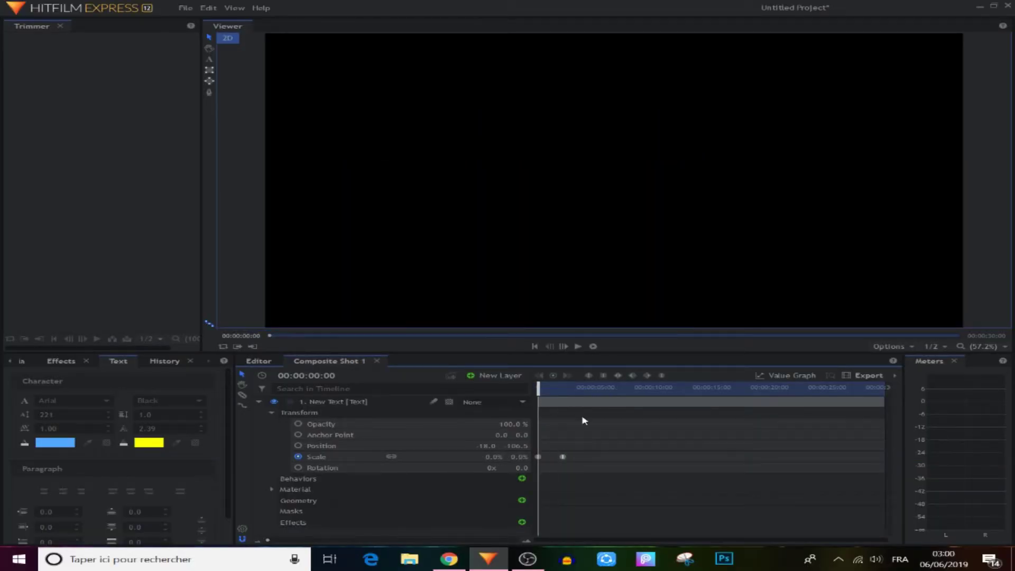
click(578, 348)
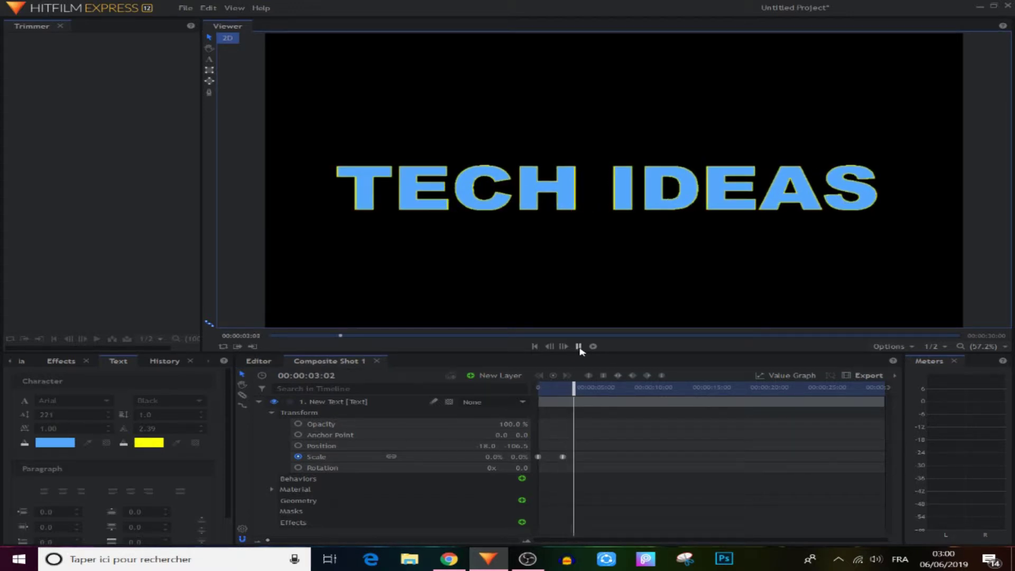
click(579, 347)
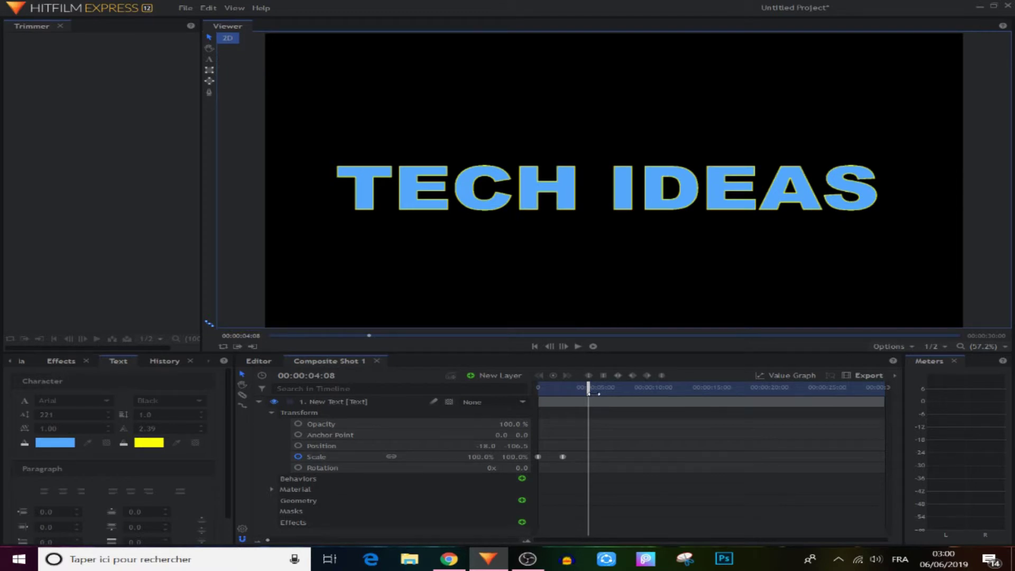
drag(588, 394, 538, 391)
click(579, 347)
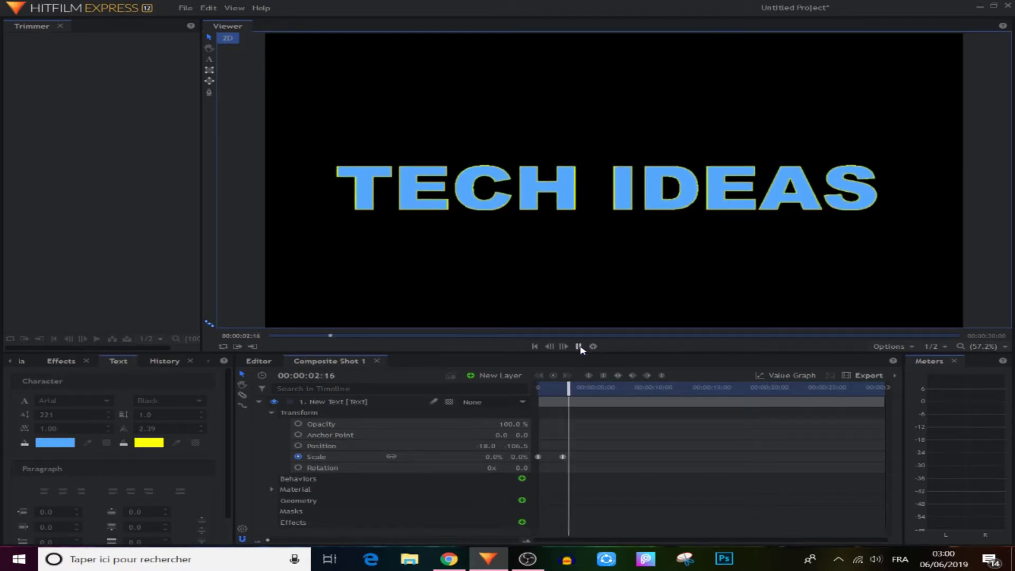
click(578, 347)
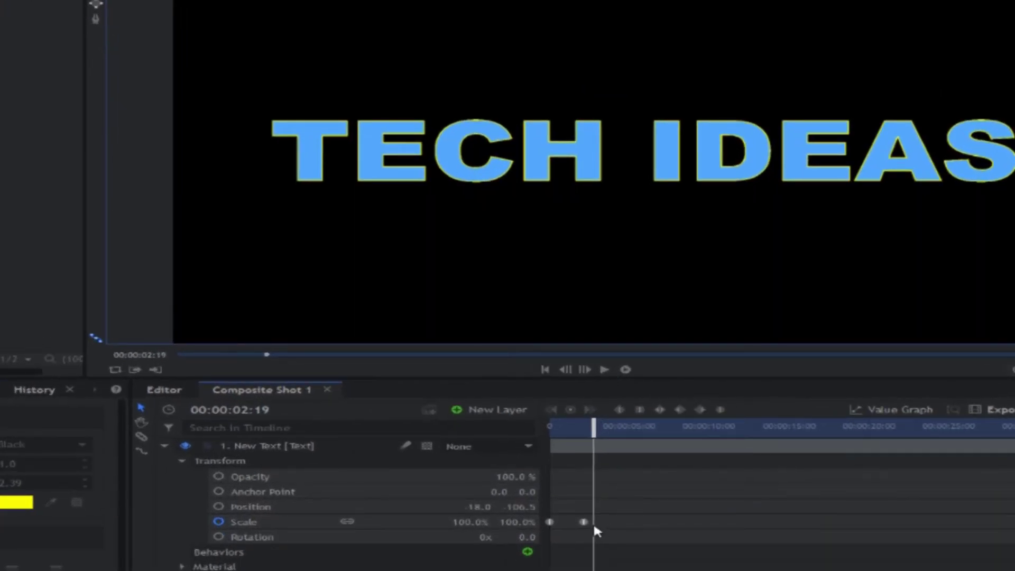
Try out the title's Rotation value and reset it to 0.0
drag(526, 536, 499, 546)
text(0)
key(Return)
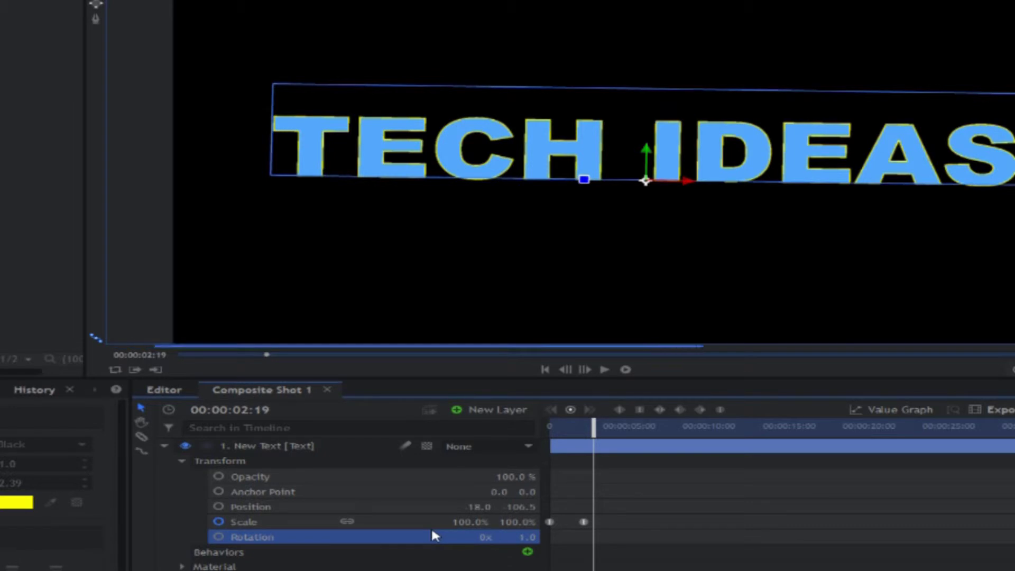
click(528, 537)
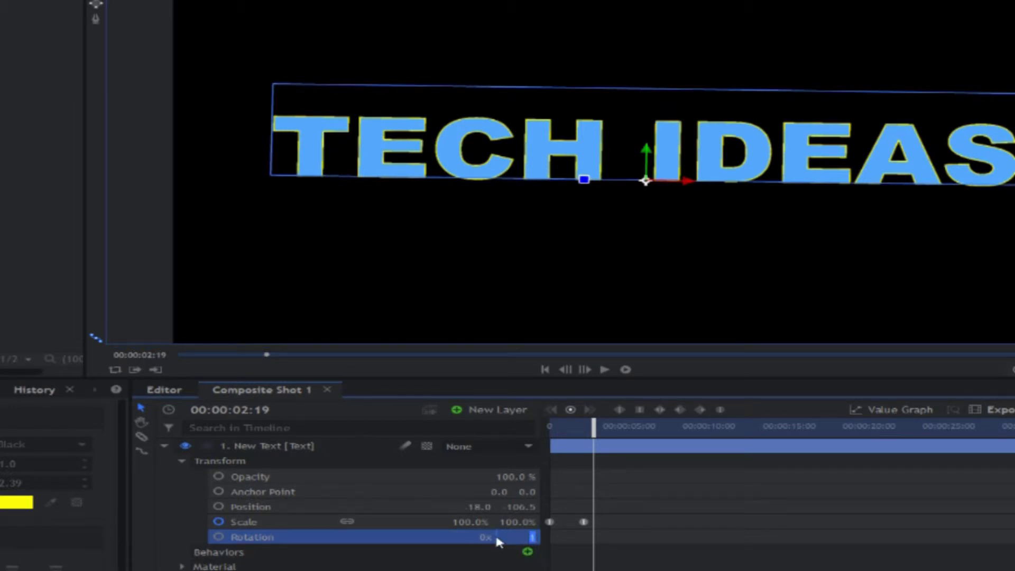
text(0)
key(Return)
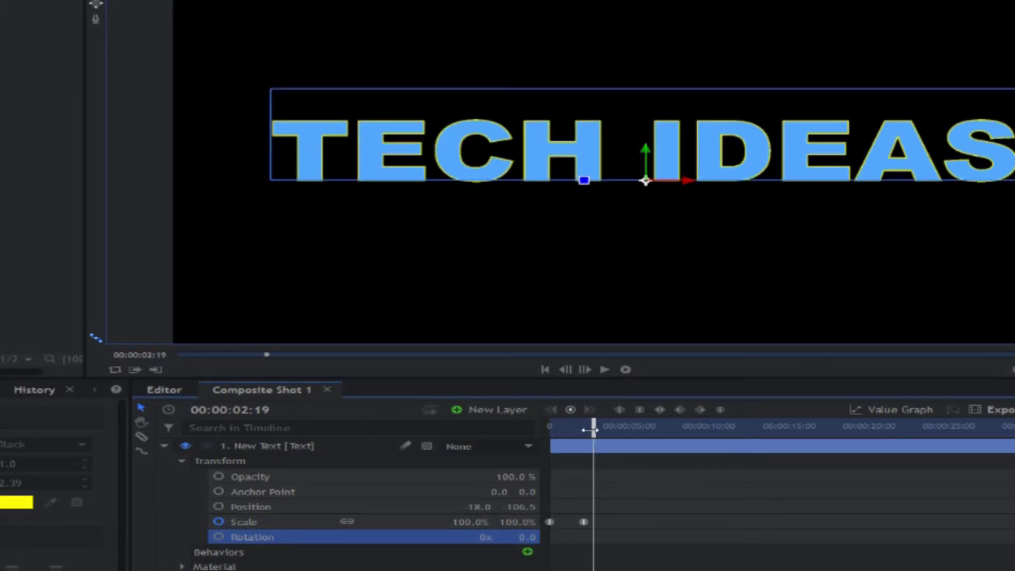
Play the scale-up from the start, return to 00:00:00:00 and turn on Rotation keyframing there at 0x 0.0
drag(590, 429, 550, 429)
click(604, 370)
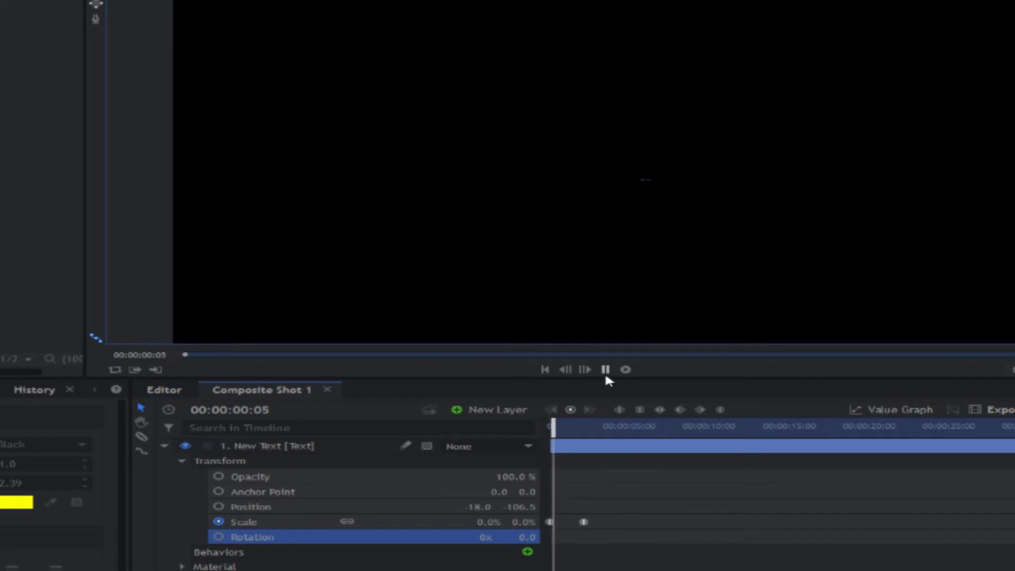
click(604, 370)
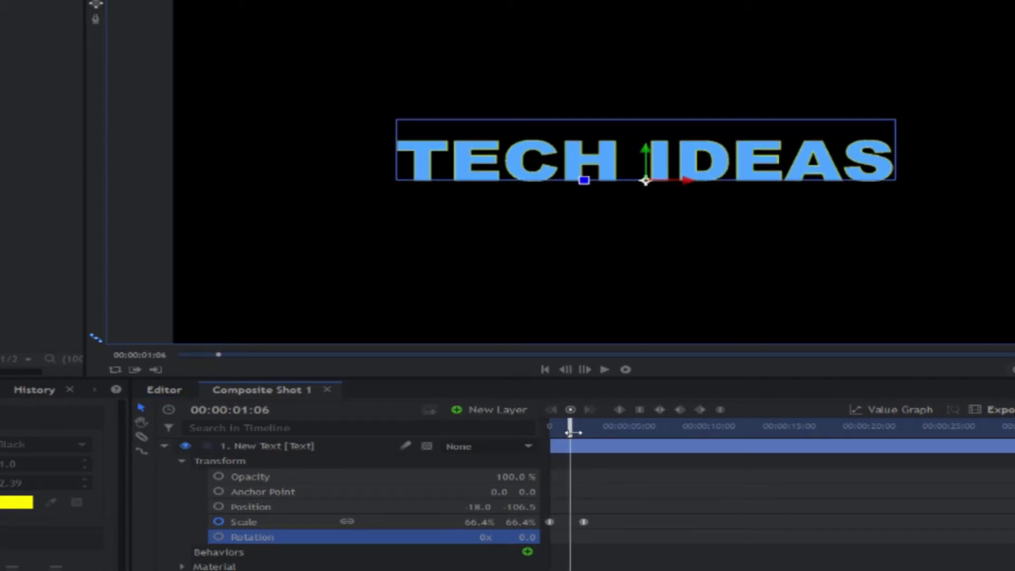
drag(571, 432, 549, 431)
click(219, 536)
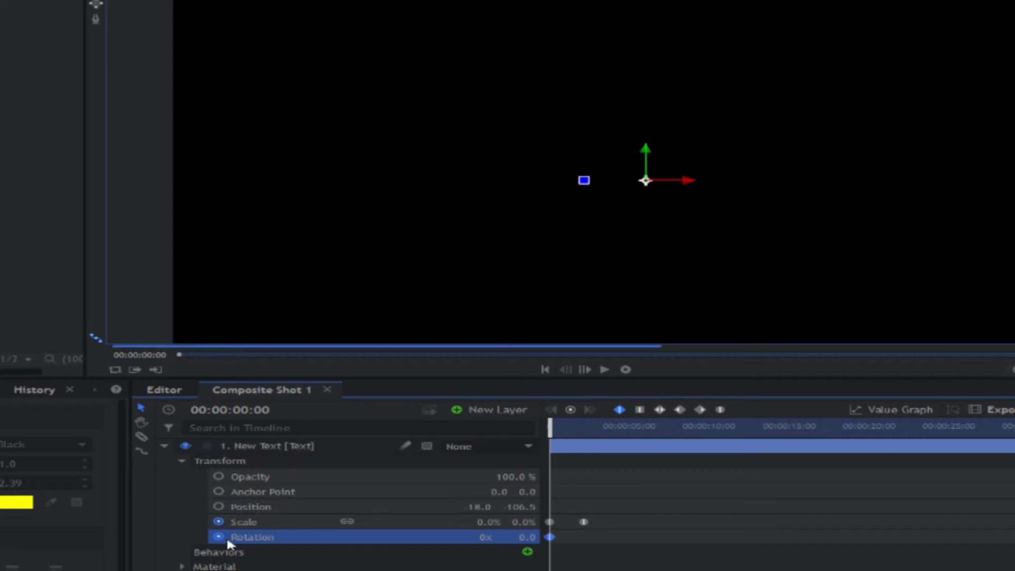
Add a second Rotation keyframe level with the second Scale keyframe at 00:00:02:03, set to one full turn (1x 0.0)
click(585, 522)
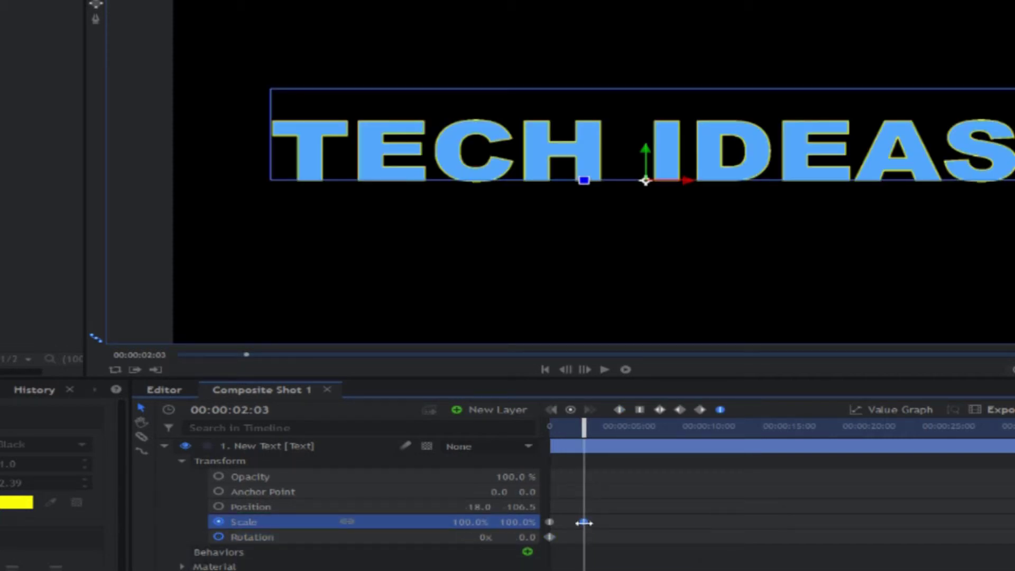
drag(526, 537, 734, 537)
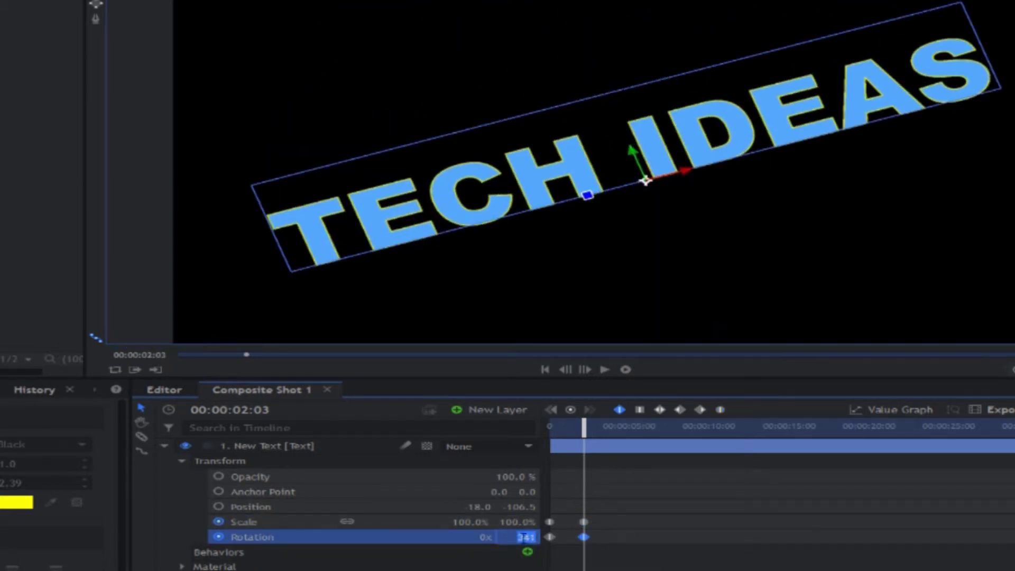
text(356)
key(Return)
mouse_move(523, 536)
mouse_down()
mouse_move(545, 536)
mouse_move(512, 537)
mouse_up()
key(Return)
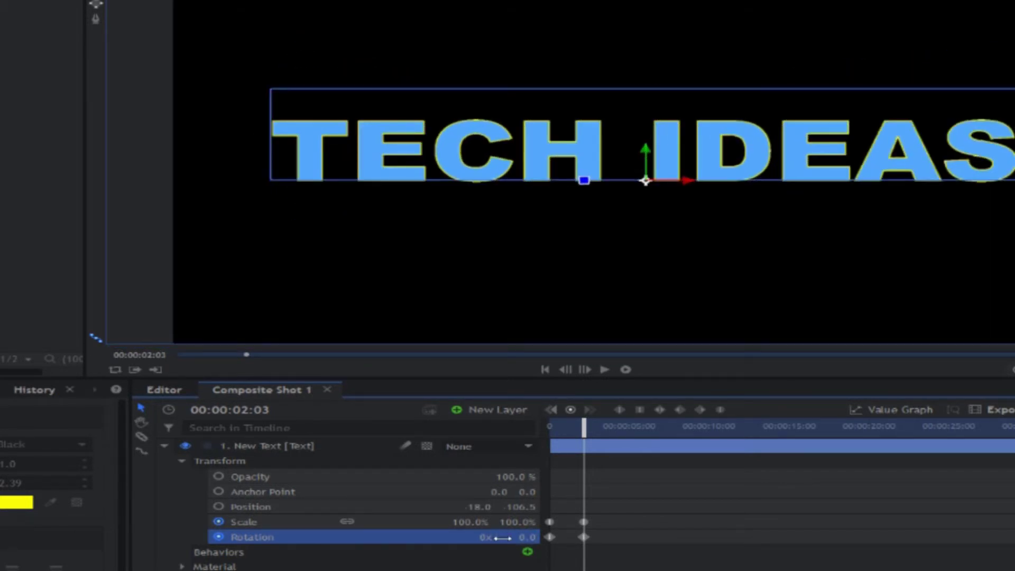
text(1)
key(Return)
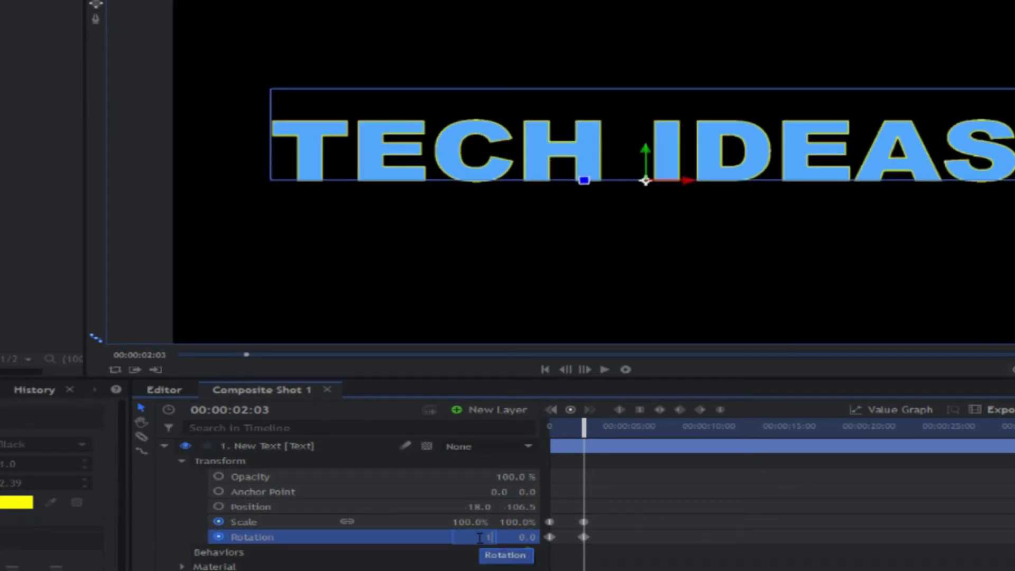
Change both Rotation keyframes to Bezier interpolation and play the combined scale and spin animation from the start
drag(574, 425, 598, 425)
drag(607, 534, 547, 545)
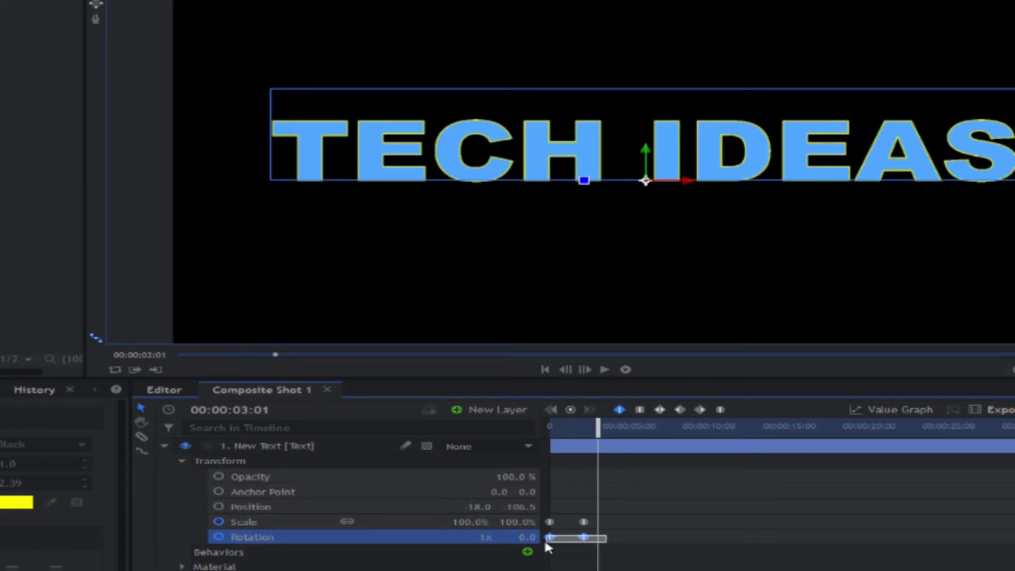
click(654, 476)
drag(598, 426, 550, 426)
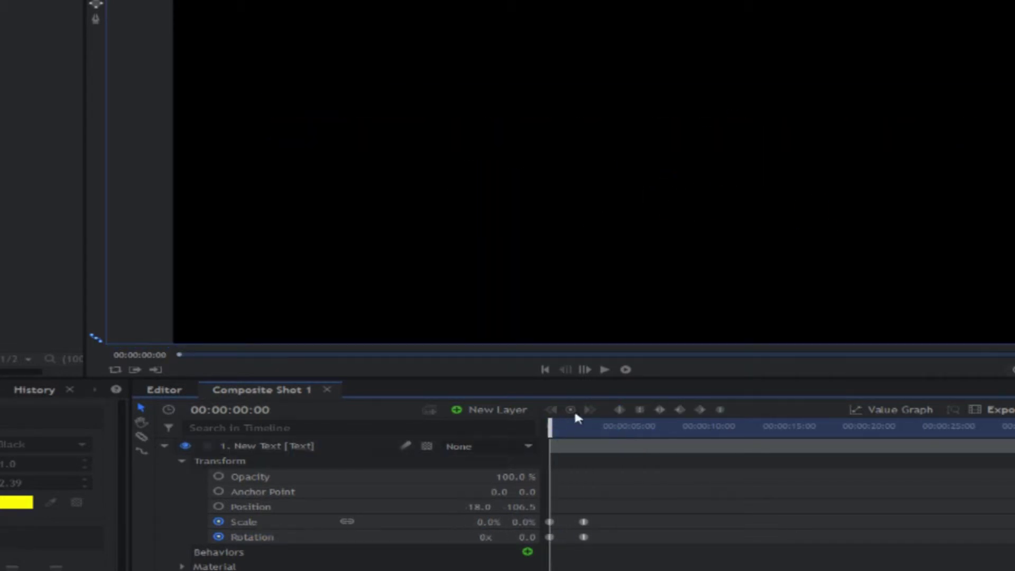
click(605, 370)
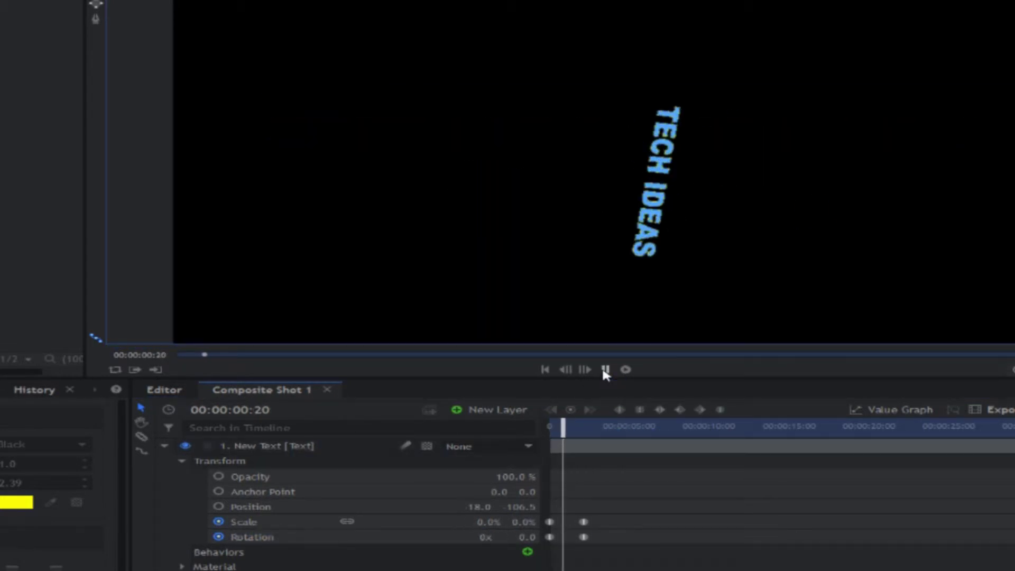
click(605, 370)
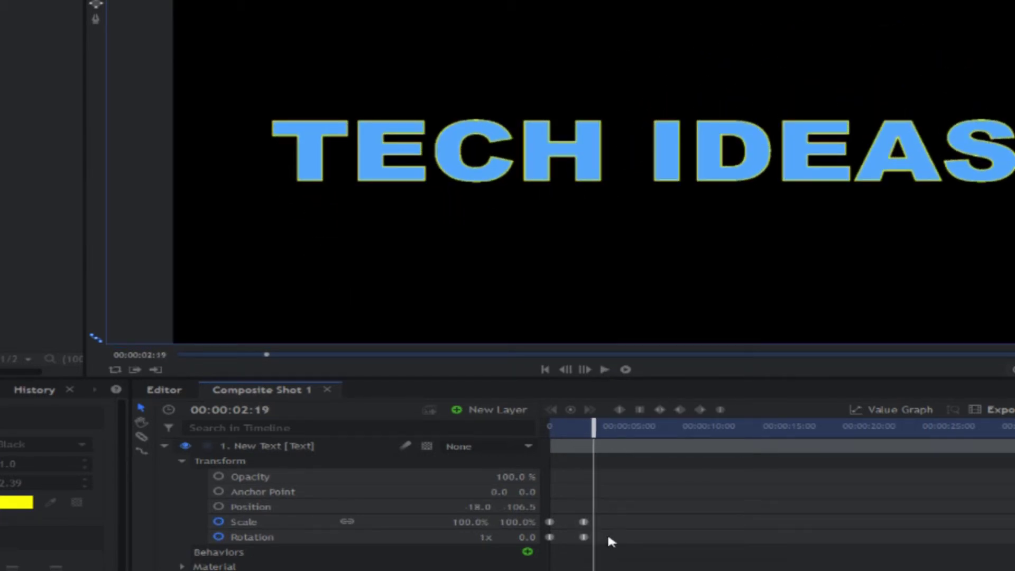
Set the second Rotation keyframe to three full turns (3x 0.0) and play the faster spin from the start
click(584, 537)
click(583, 537)
click(479, 537)
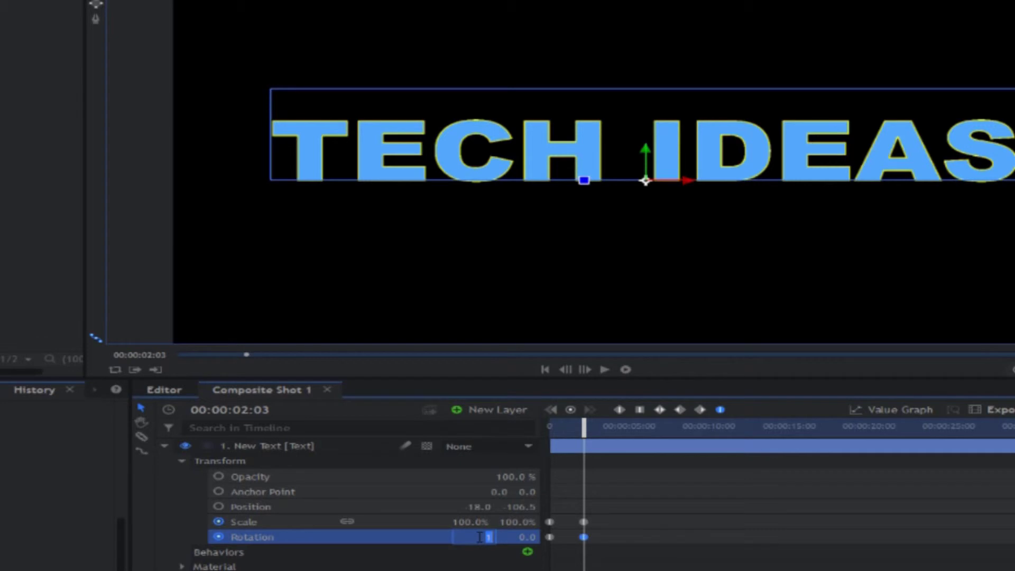
text(3)
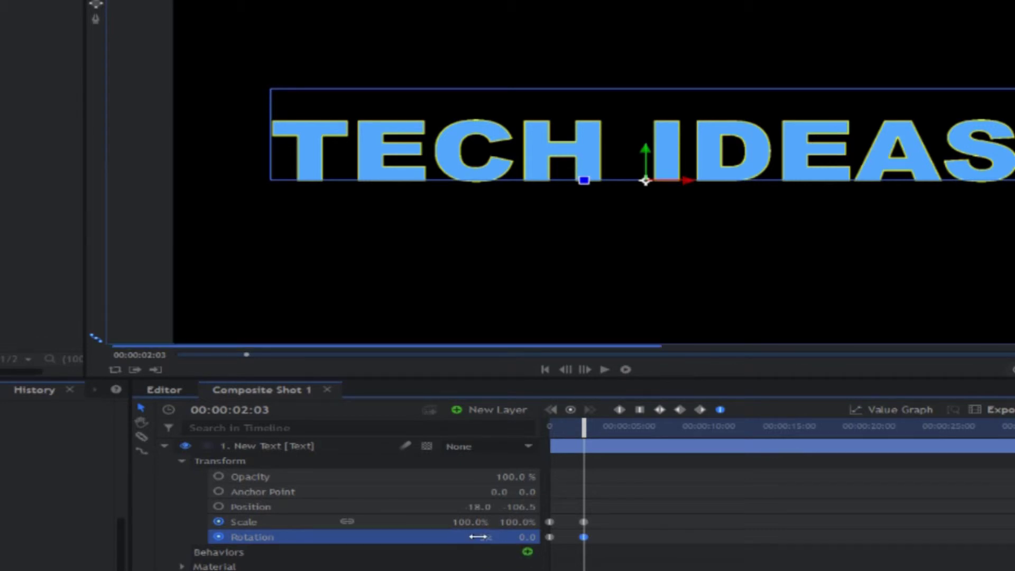
click(609, 503)
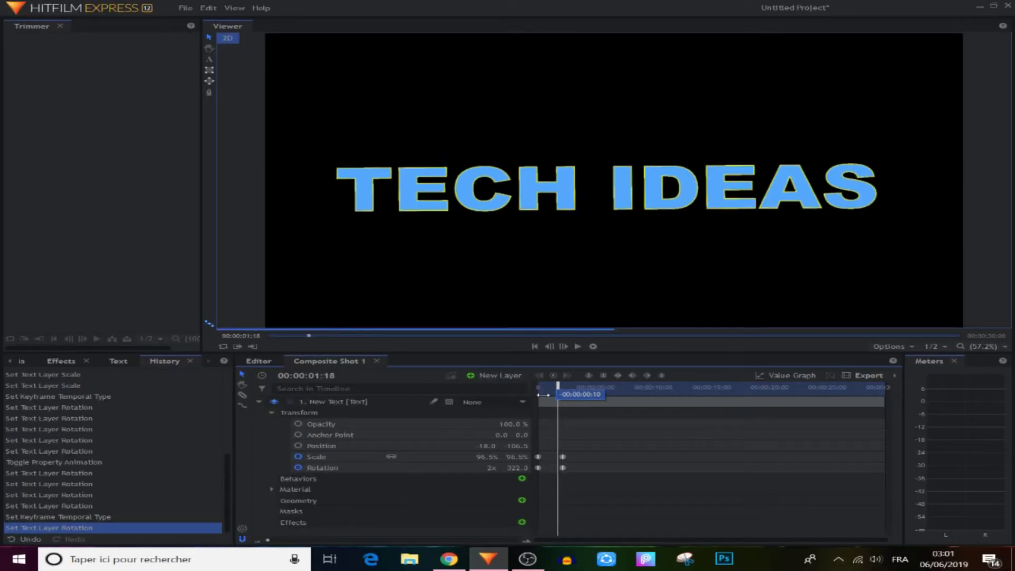
drag(563, 392, 538, 392)
click(578, 346)
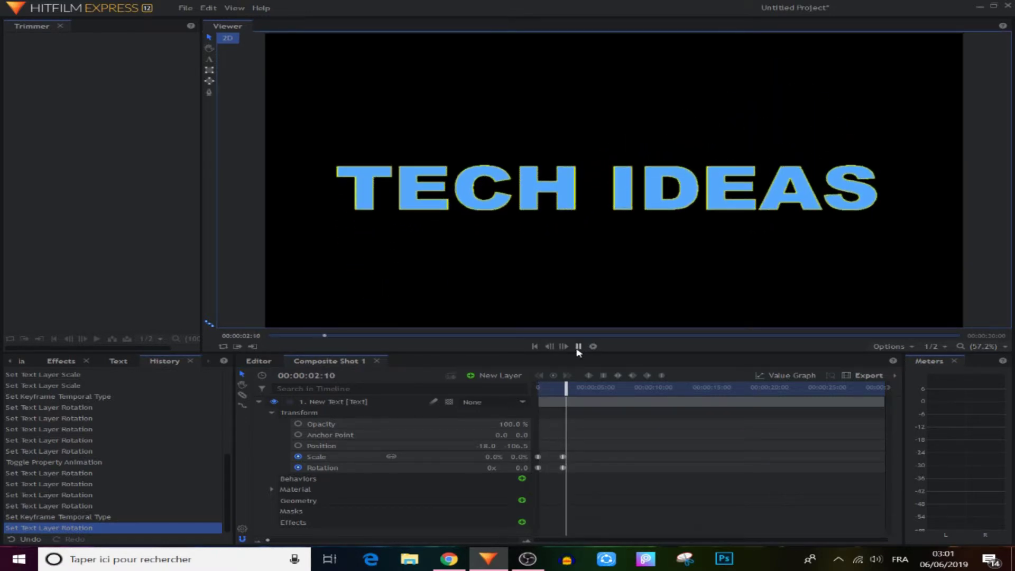
click(577, 348)
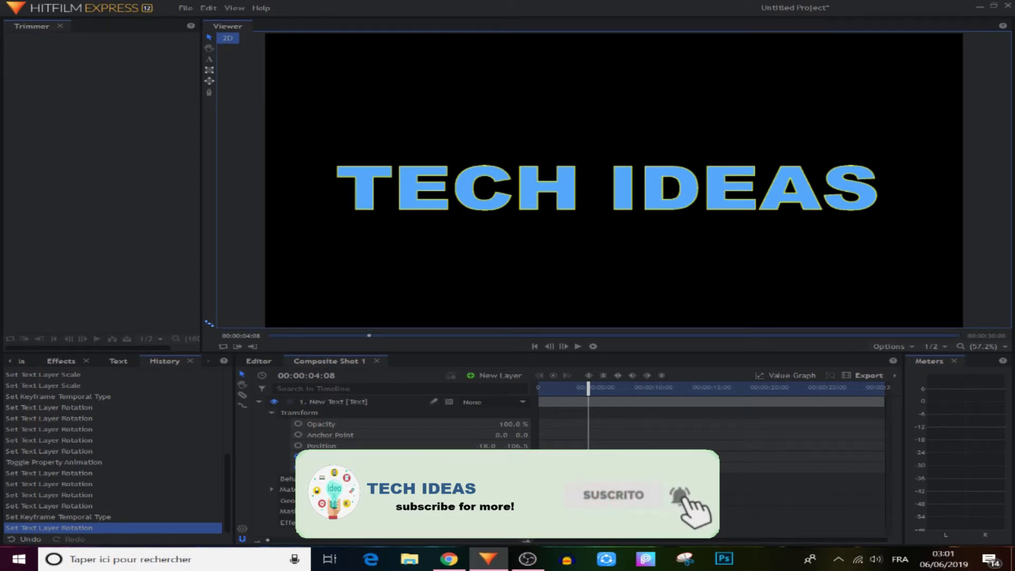
Show both Rotation keyframes in the Value Graph and reshape their curve to rise steeply at first and level off toward the second keyframe
drag(576, 463, 538, 477)
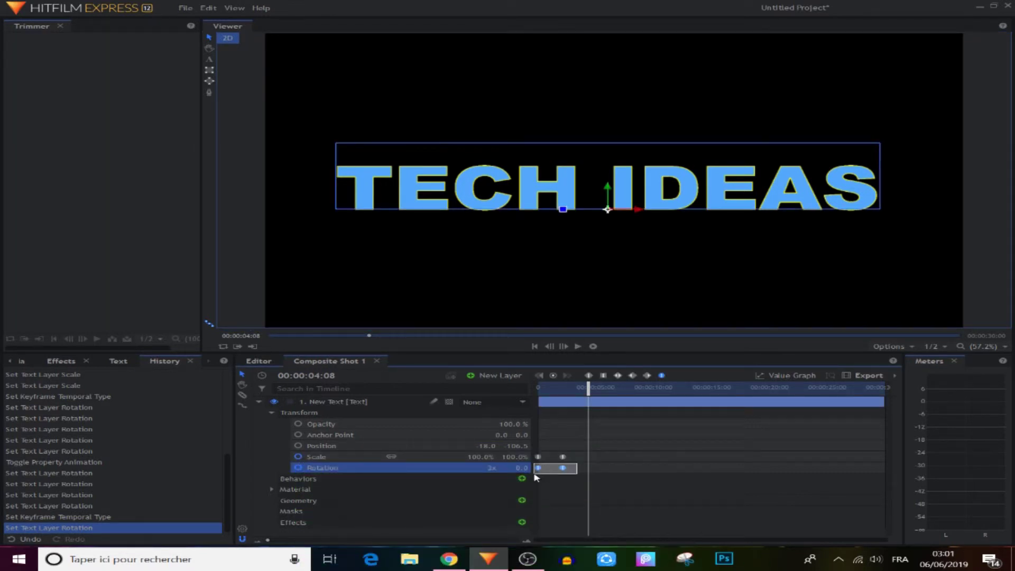
click(797, 377)
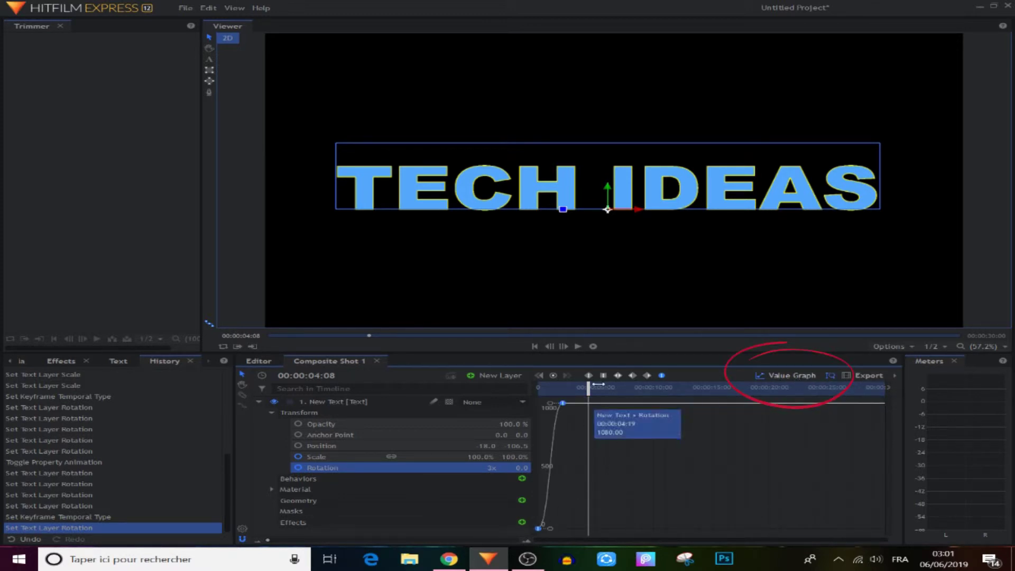
drag(588, 389, 567, 389)
scroll(532, 535, up, 3)
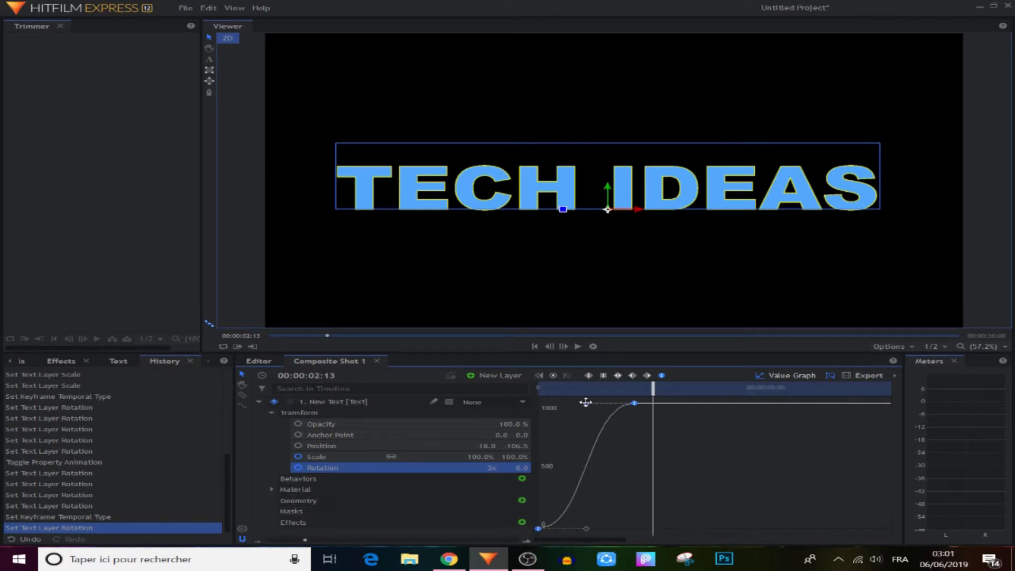
drag(585, 532, 531, 412)
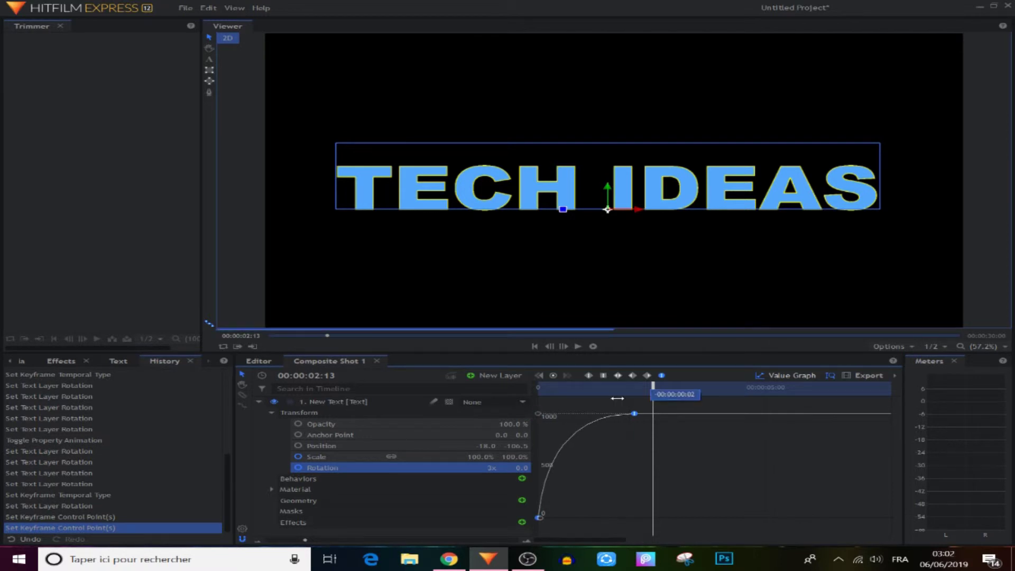
Close the Value Graph and play the scale and spin animation from the start with the reshaped Rotation curve
drag(654, 389, 538, 391)
click(782, 376)
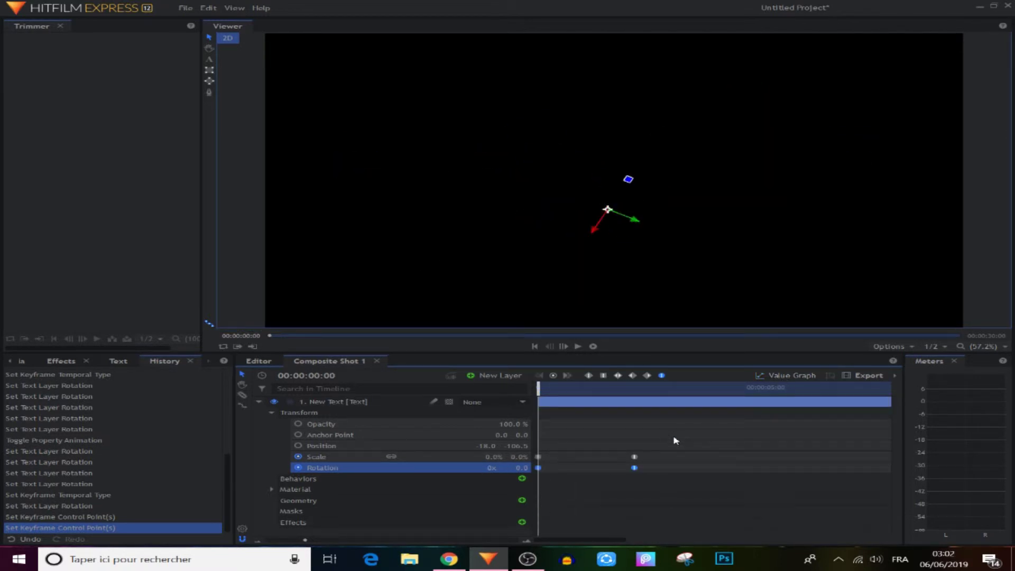
click(674, 440)
click(578, 347)
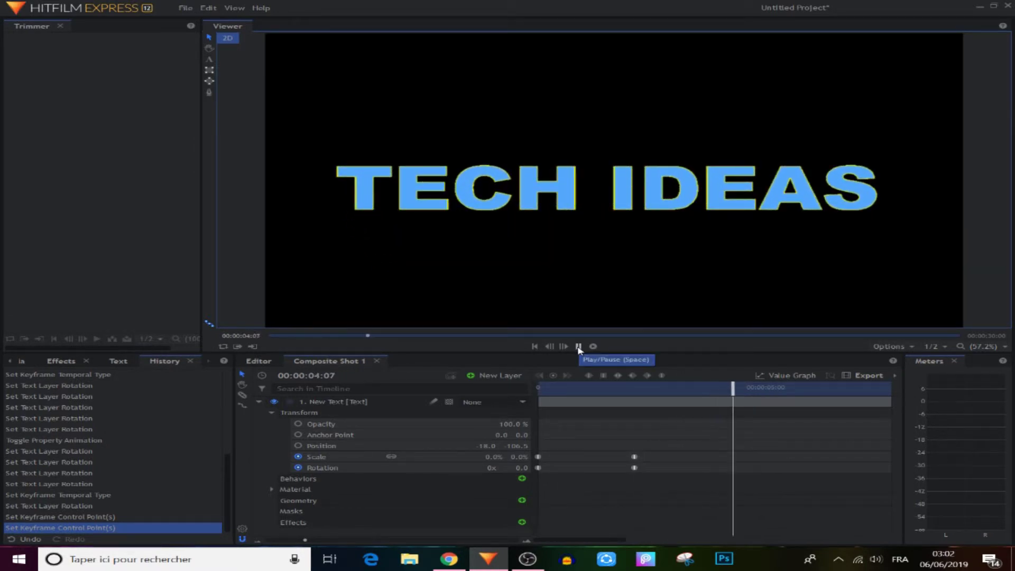
click(578, 348)
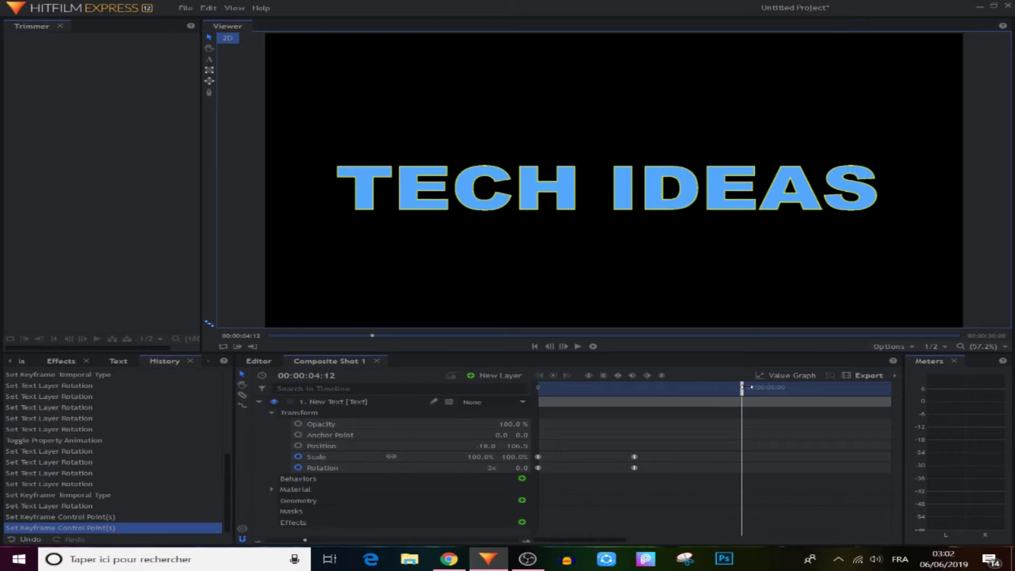
Animate the text layer's Opacity from 0% at the start to 100% at 00:00:03:09
drag(748, 387, 534, 433)
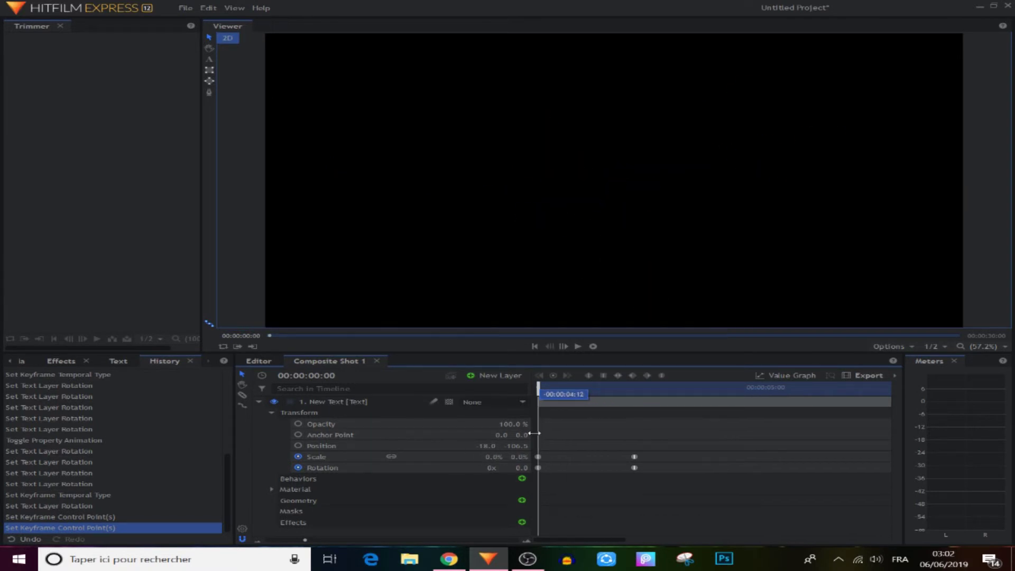
click(298, 424)
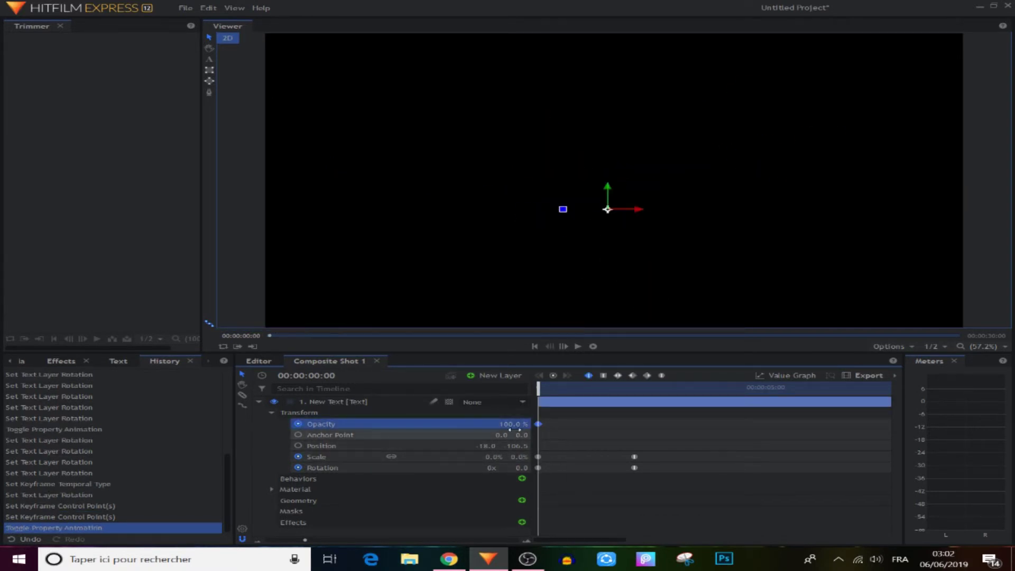
key(Return)
drag(536, 390, 693, 395)
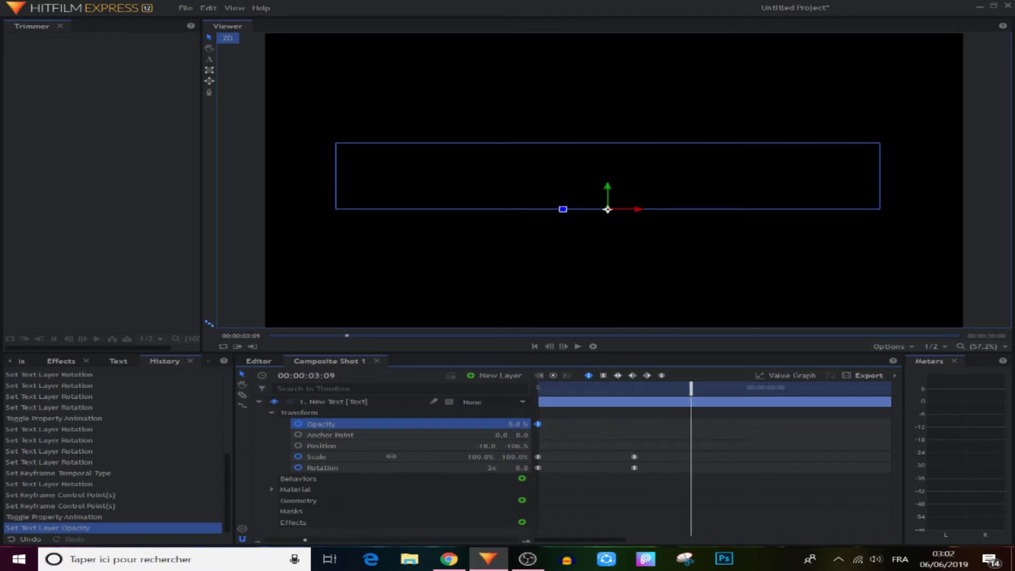
key(Return)
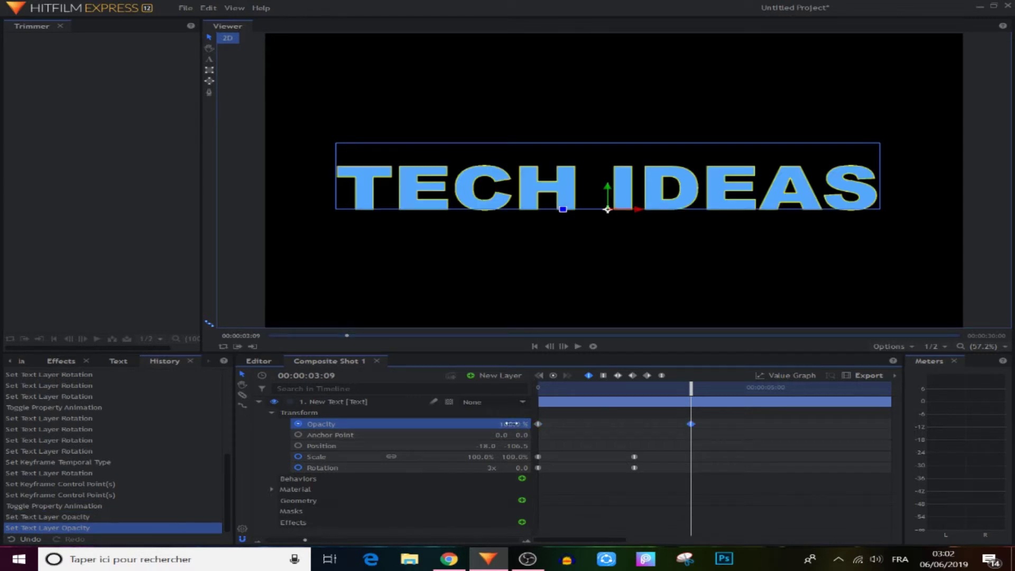
Change both Opacity keyframes to Bezier interpolation and play the fade-in from the start
drag(730, 420, 530, 445)
click(661, 375)
click(565, 424)
key(Home)
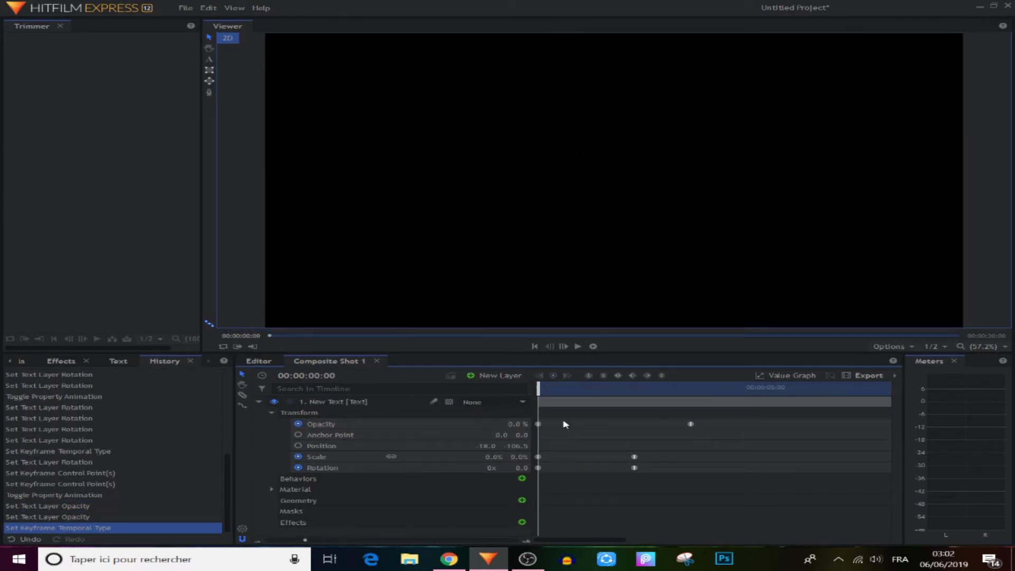
click(577, 346)
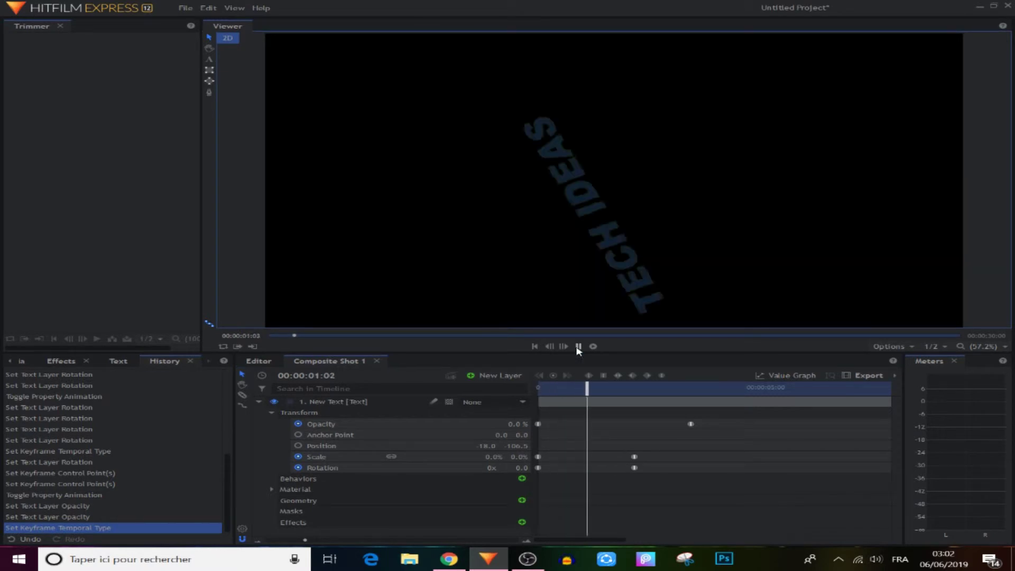
key(space)
Remove the Opacity, Scale and Rotation animation from the text layer and collapse its properties
click(298, 424)
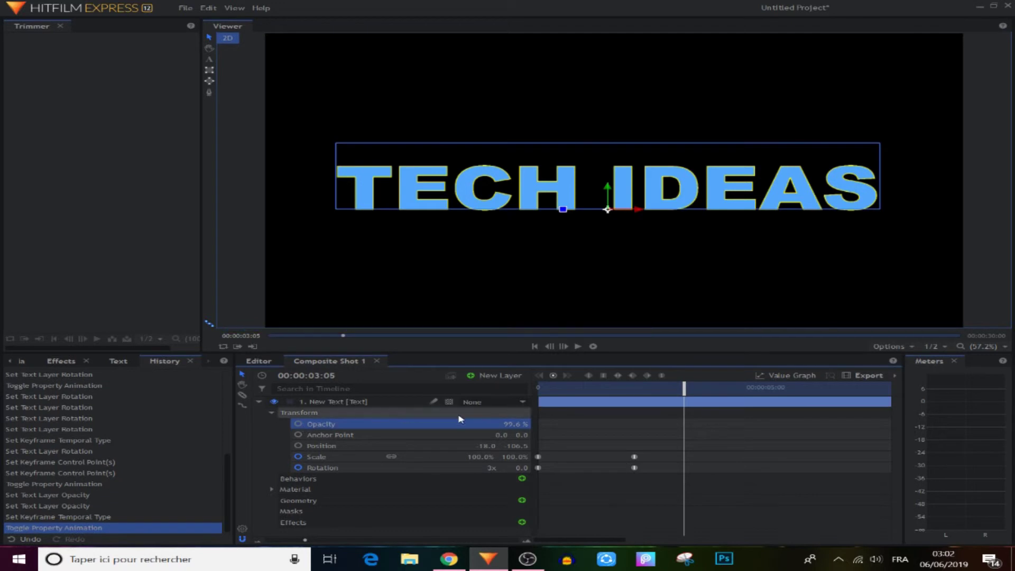
drag(668, 445, 533, 482)
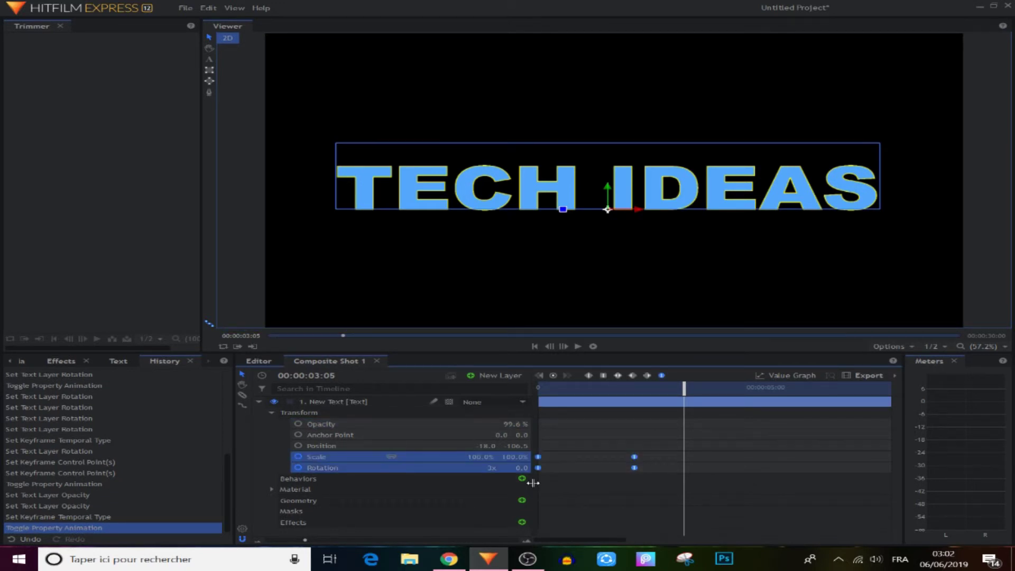
click(296, 458)
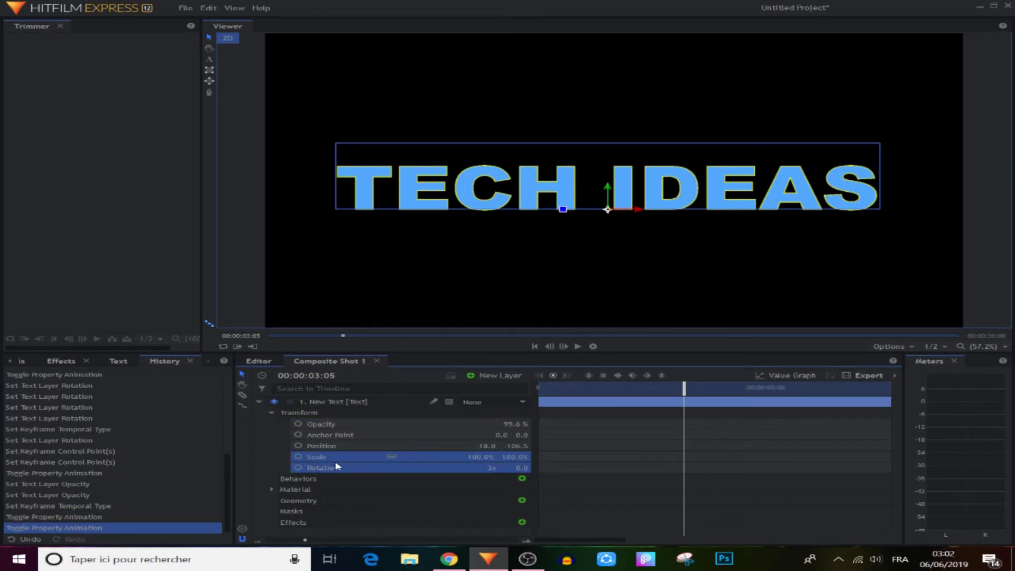
drag(669, 392, 538, 392)
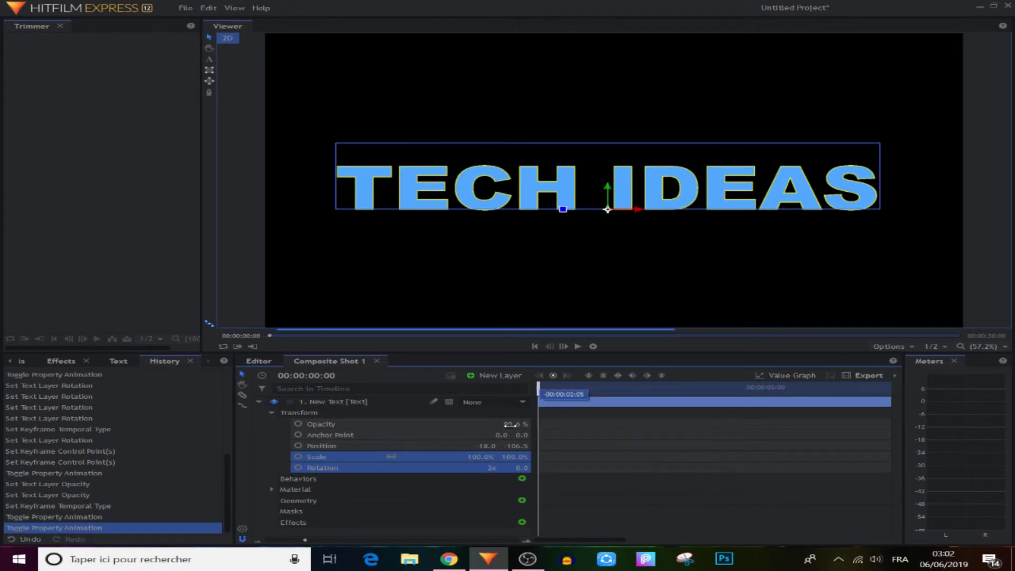
click(312, 434)
click(258, 403)
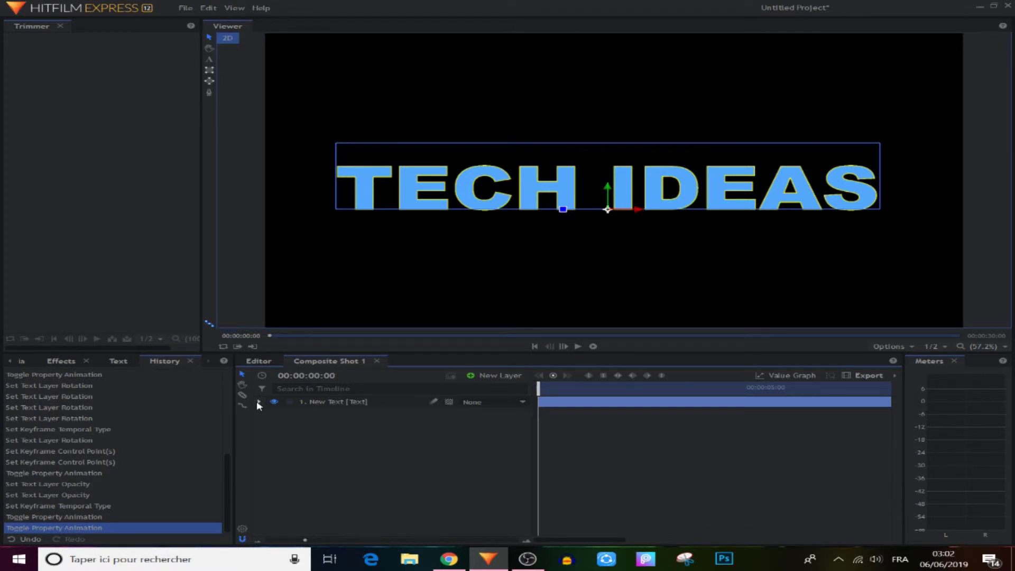
click(393, 449)
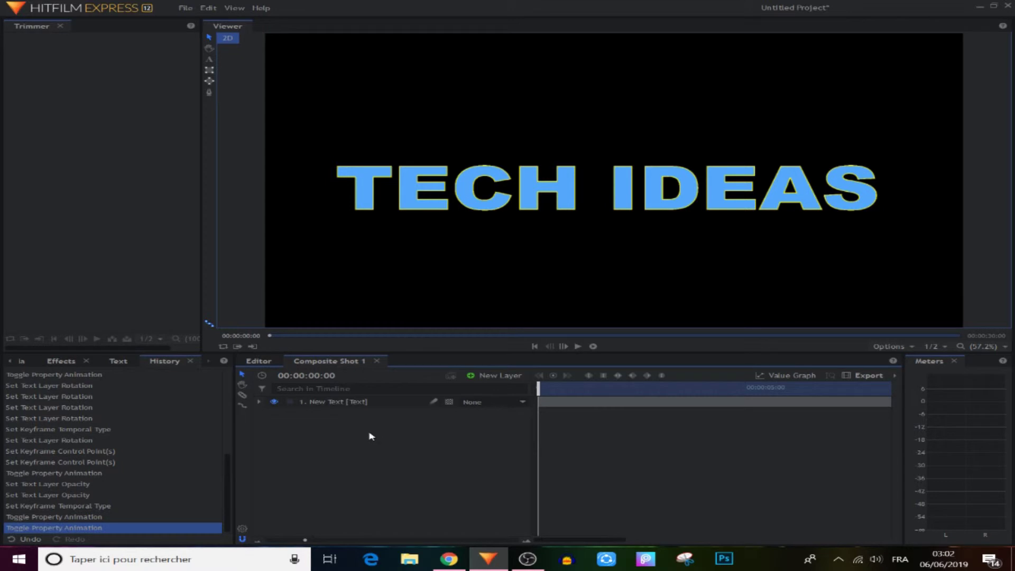
Draw a rectangular mask around the whole TECH IDEAS text and expand the mask's Transform properties
click(347, 405)
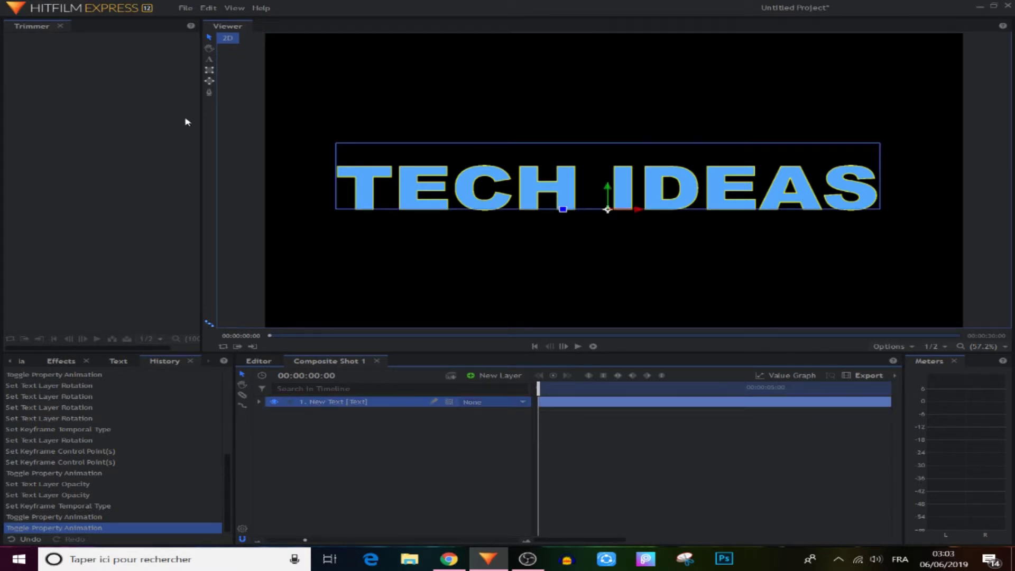
click(209, 71)
drag(320, 149, 892, 232)
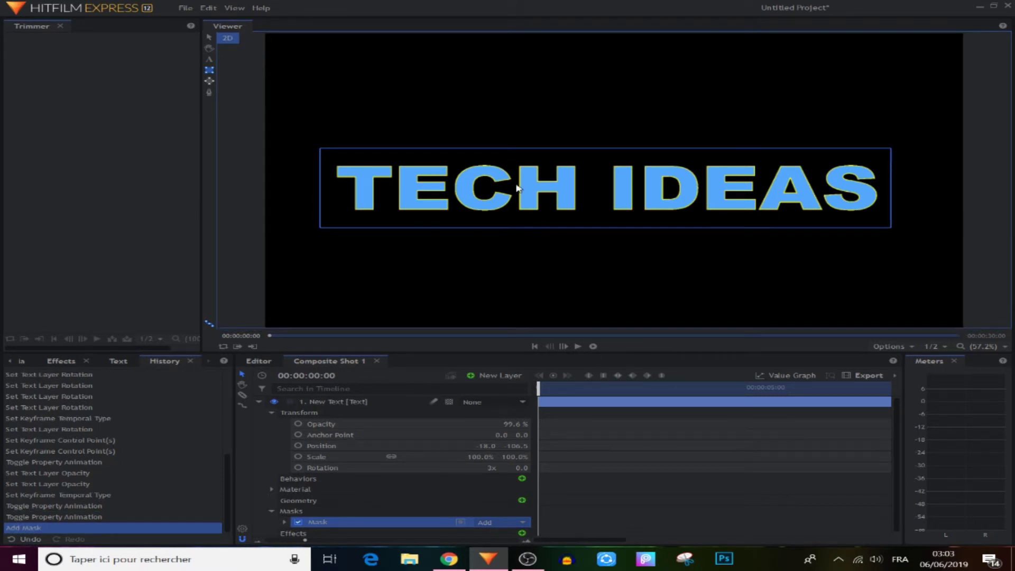
click(271, 412)
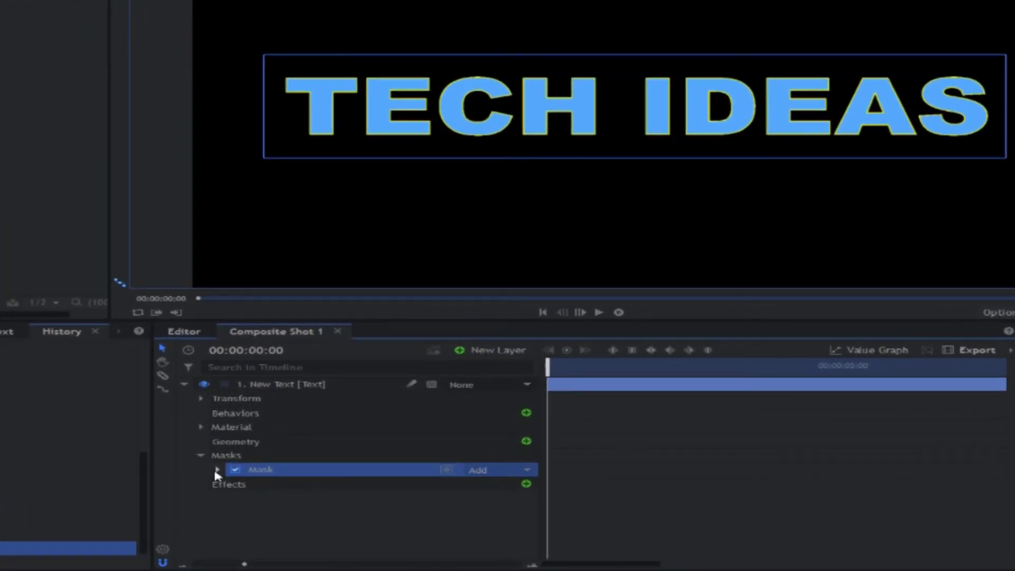
click(217, 470)
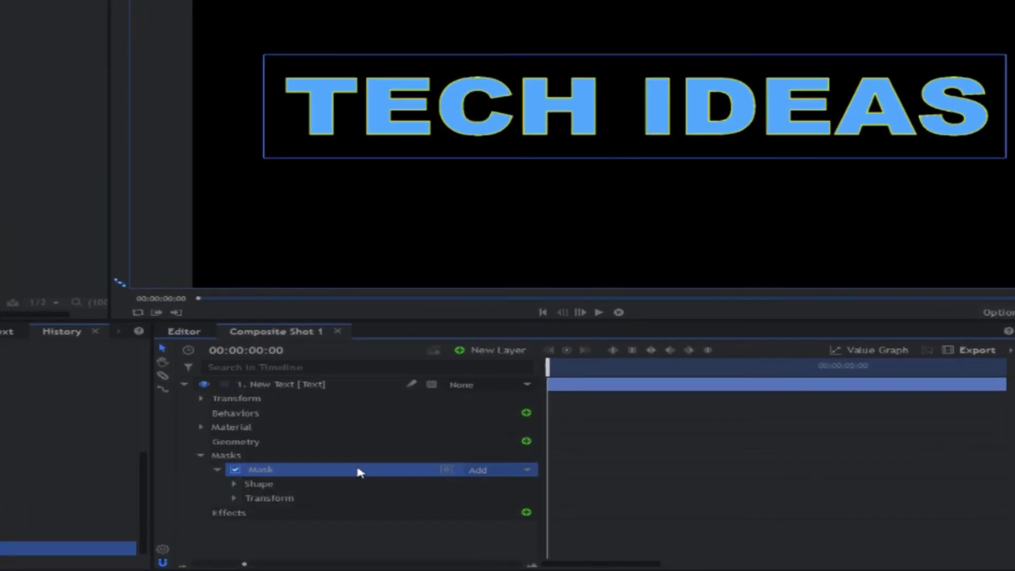
click(234, 497)
scroll(440, 426, down, 2)
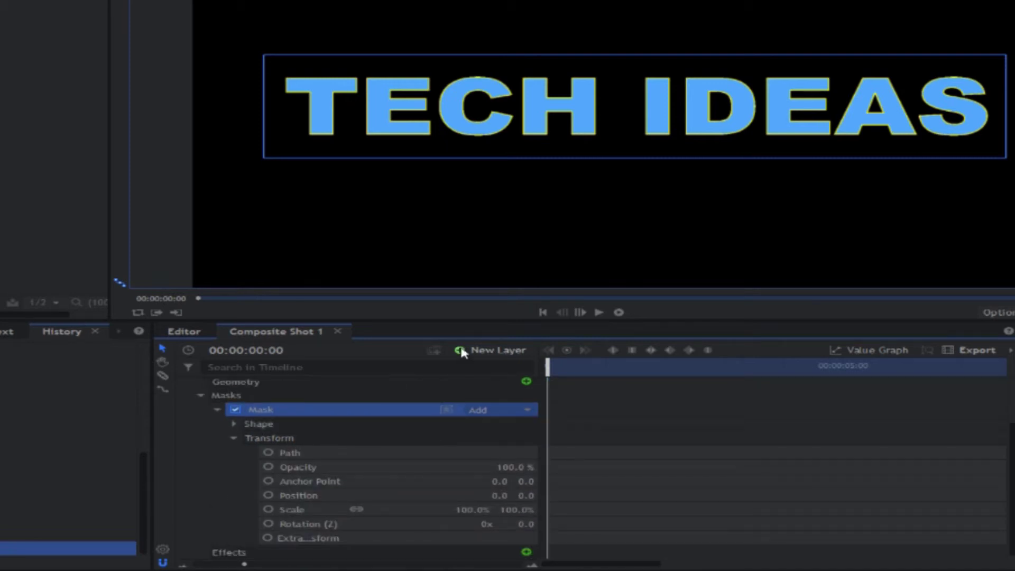
Try shifting the mask through its Position values and reset them to 0.0, 0.0
drag(513, 499, 481, 495)
click(517, 496)
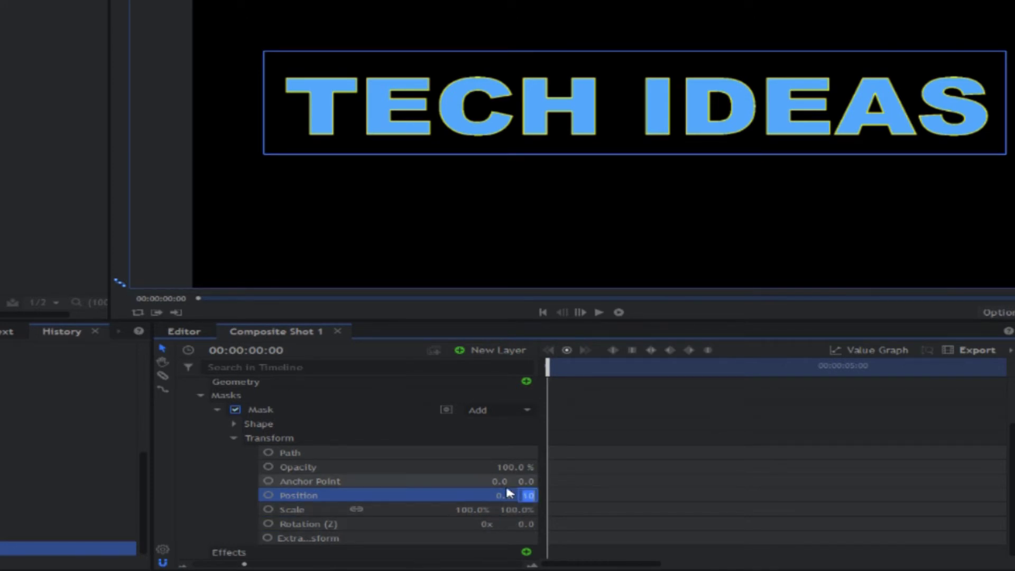
key(Return)
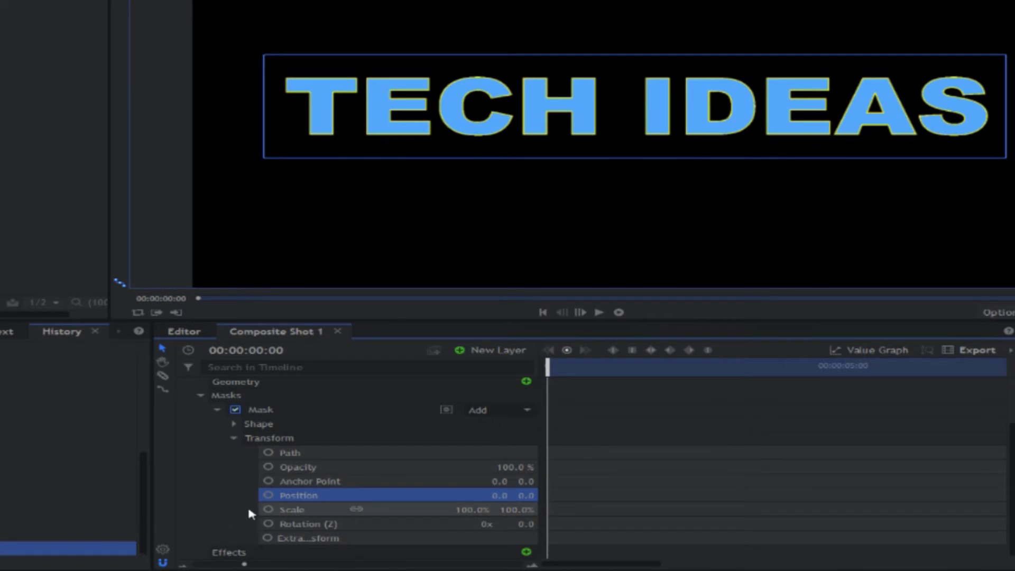
Animate the mask's horizontal Position from about -1573 at the start to about -2 at 00:00:02:01
click(269, 497)
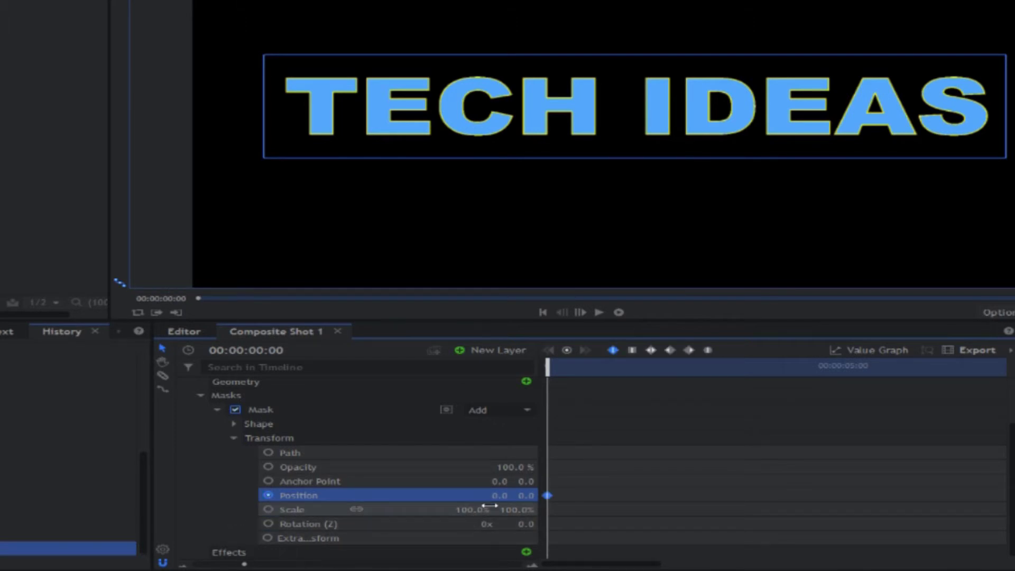
mouse_move(496, 496)
mouse_down()
mouse_move(360, 496)
mouse_move(493, 493)
mouse_up()
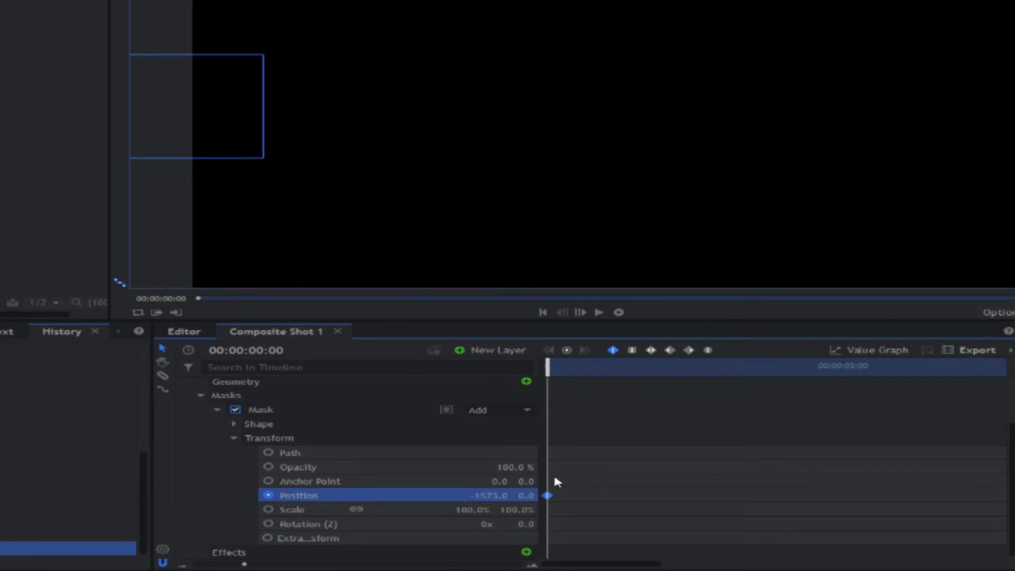
drag(554, 367, 681, 374)
click(489, 496)
text(-1350)
key(Return)
drag(493, 495, 810, 496)
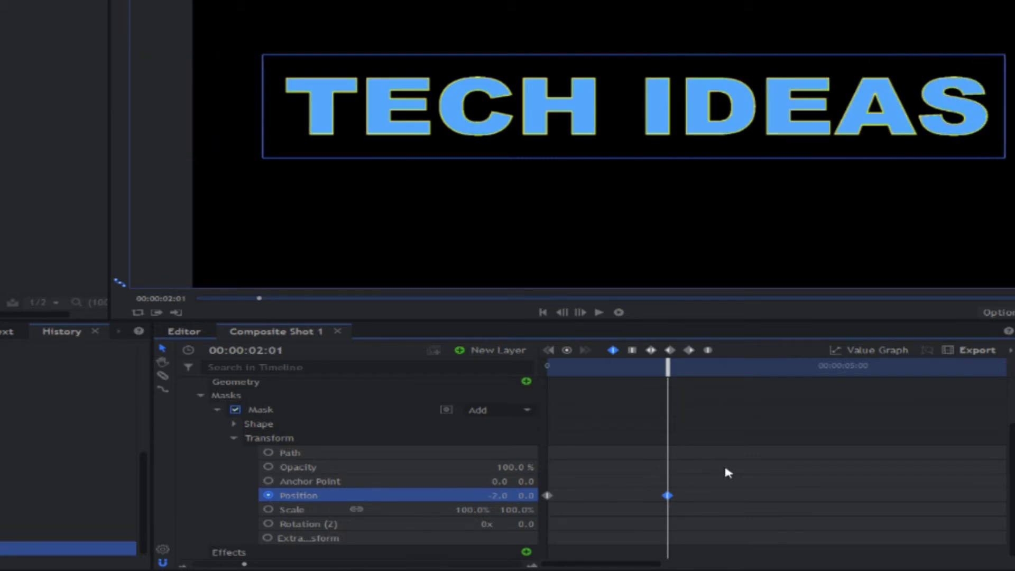
Play the sideways mask reveal of the title from the start
click(716, 443)
key(Home)
click(598, 312)
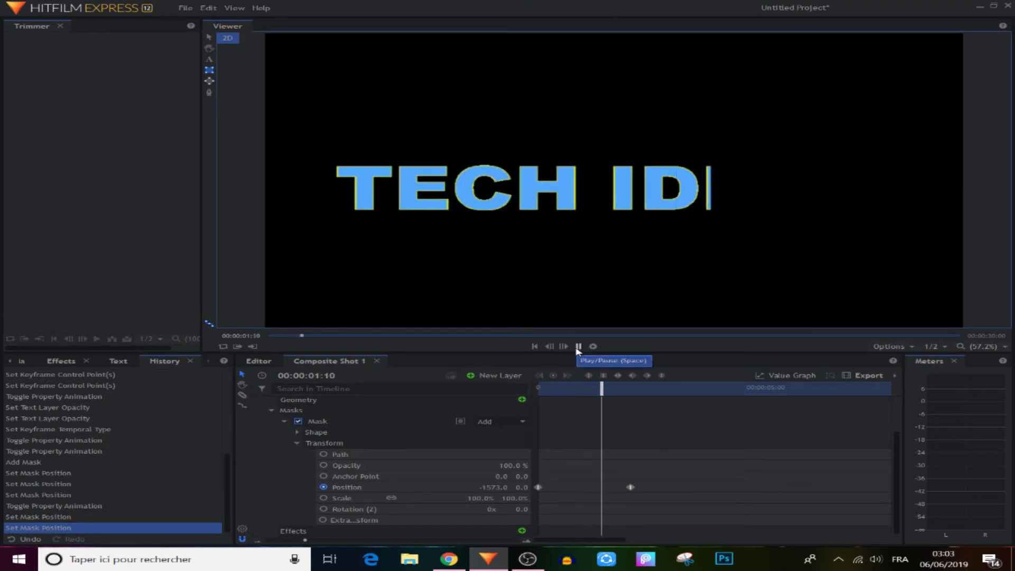
click(577, 346)
Change both mask Position keyframes to Bezier interpolation and play the sideways reveal from the start
drag(681, 478, 539, 503)
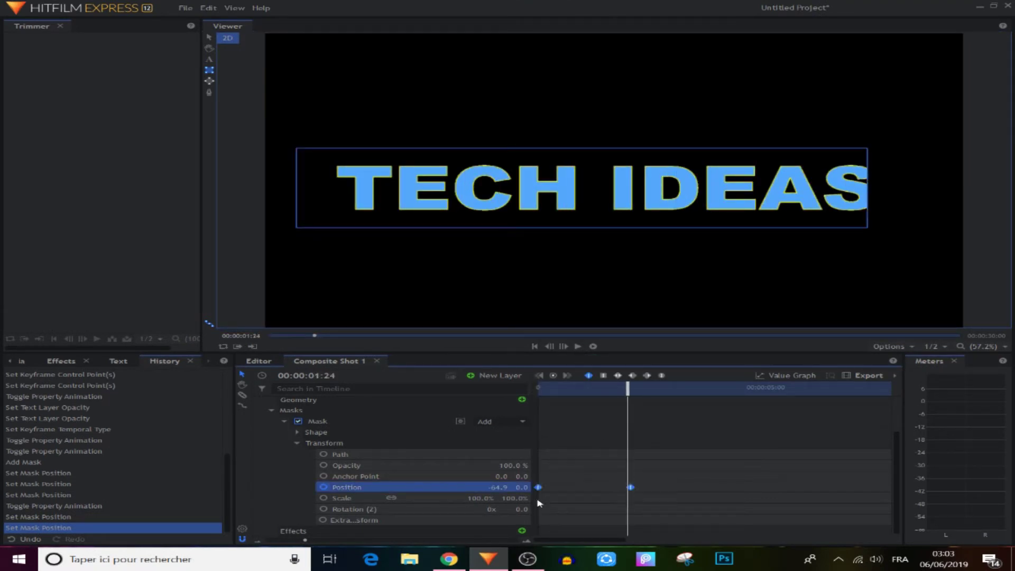
click(661, 375)
click(629, 414)
drag(628, 390, 521, 422)
click(578, 347)
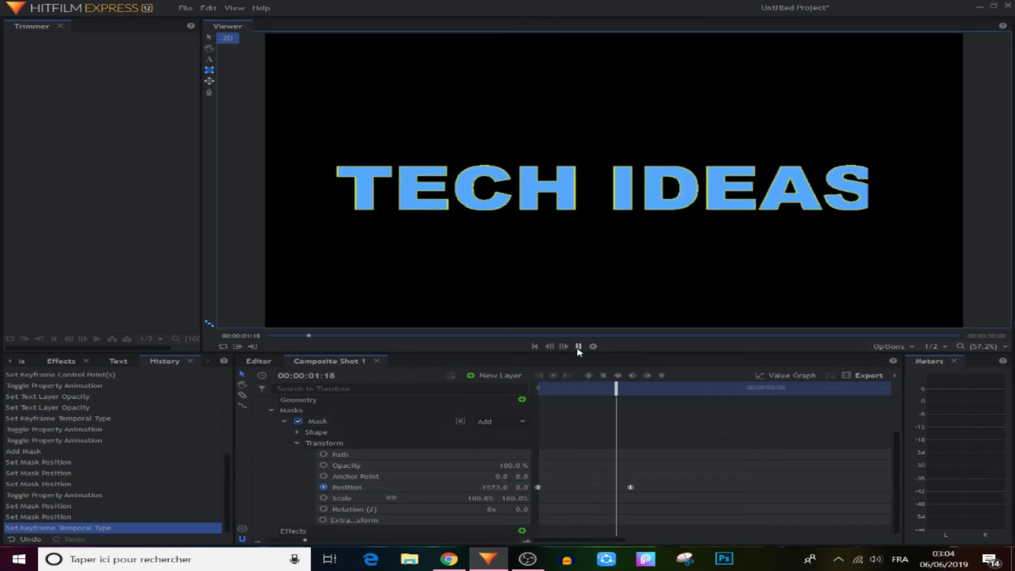
click(578, 346)
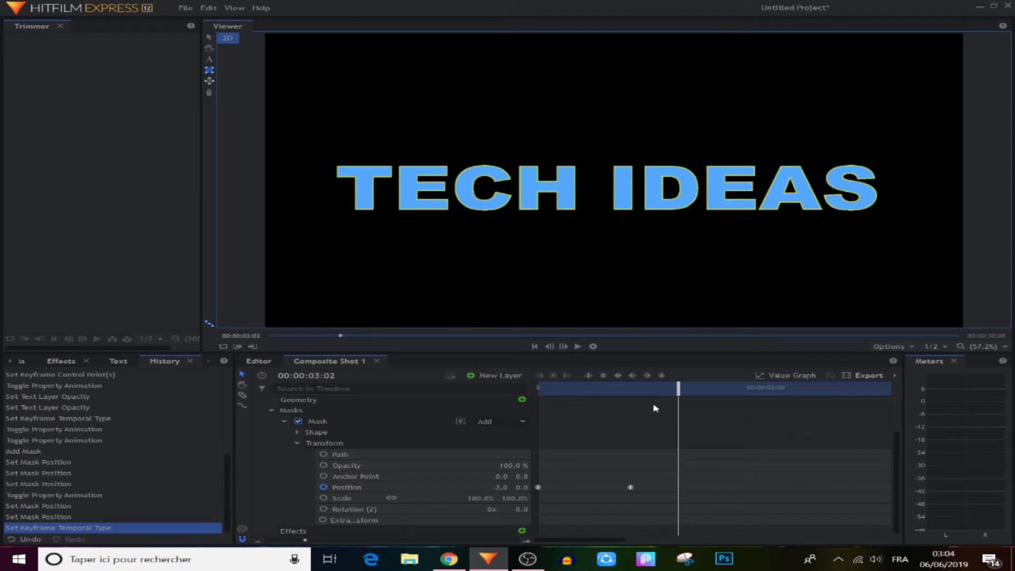
Remove the mask's Position animation and return to the start of the timeline
mouse_move(675, 389)
mouse_down()
mouse_move(629, 389)
mouse_move(664, 389)
mouse_up()
drag(695, 490, 535, 501)
click(323, 487)
drag(665, 387, 538, 388)
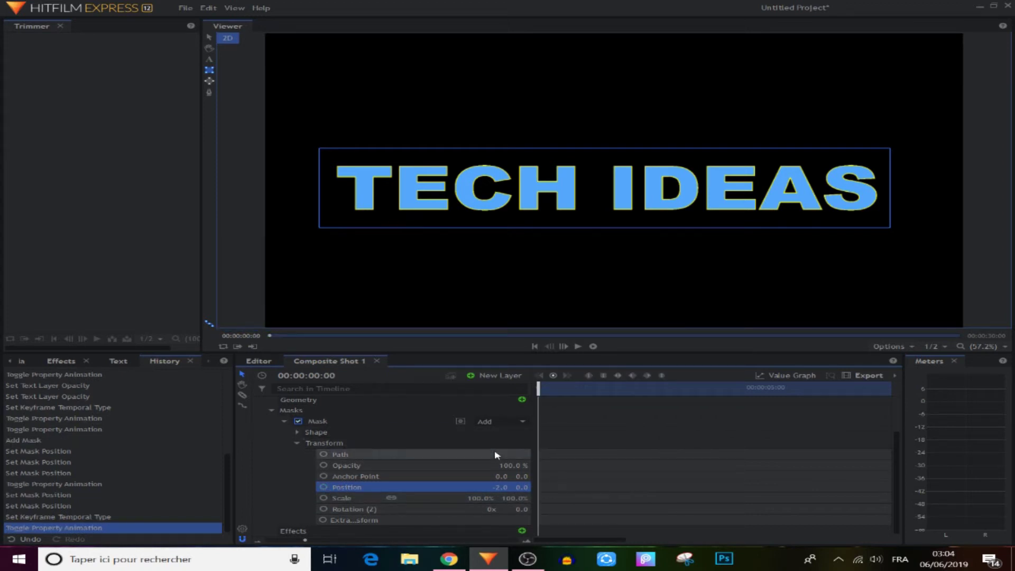
Animate the mask's Position from about 8, -257 at the start to about 8, -30 at 00:00:01:17
drag(499, 488, 379, 489)
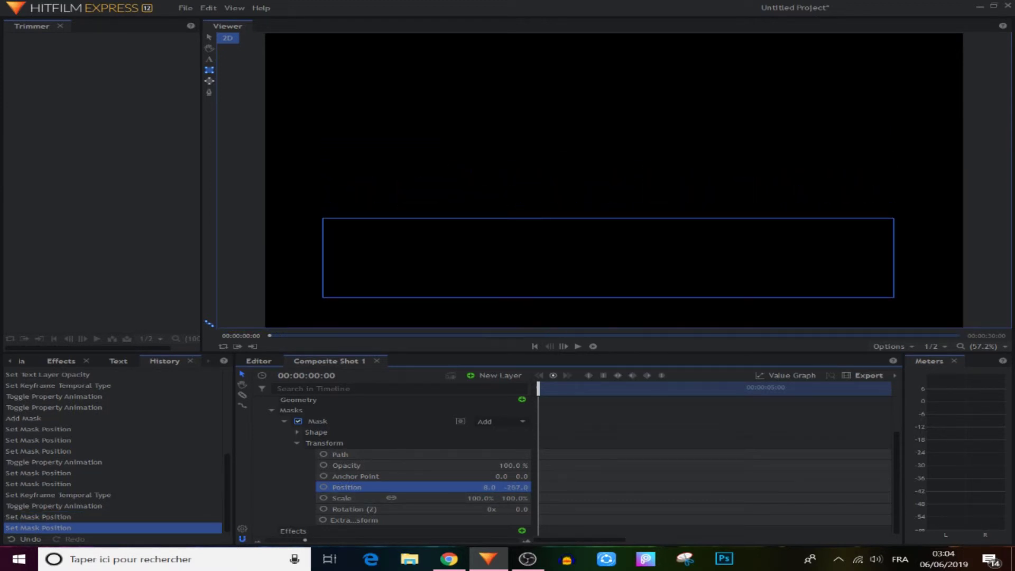
click(324, 487)
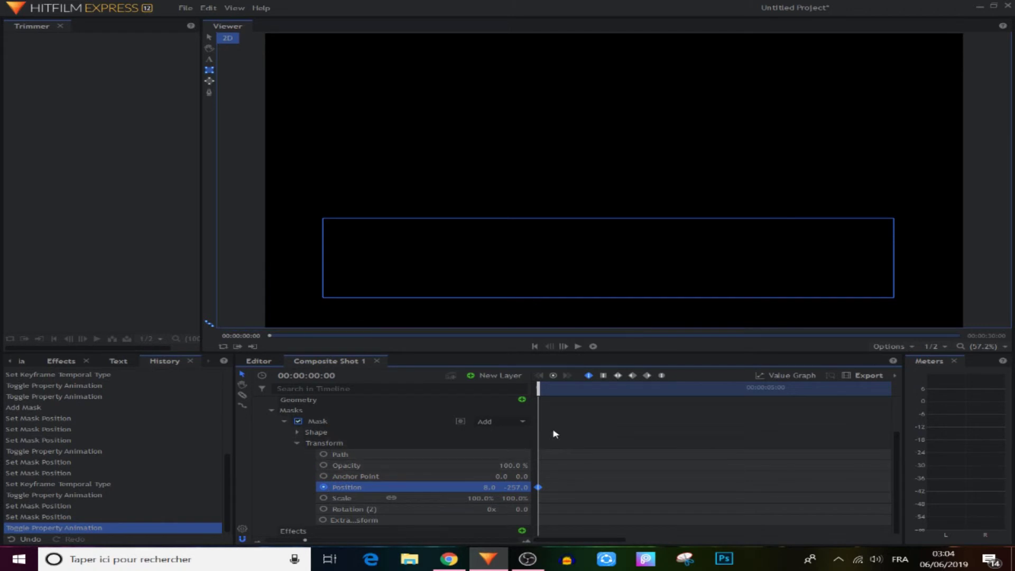
drag(538, 389, 615, 399)
drag(511, 487, 591, 500)
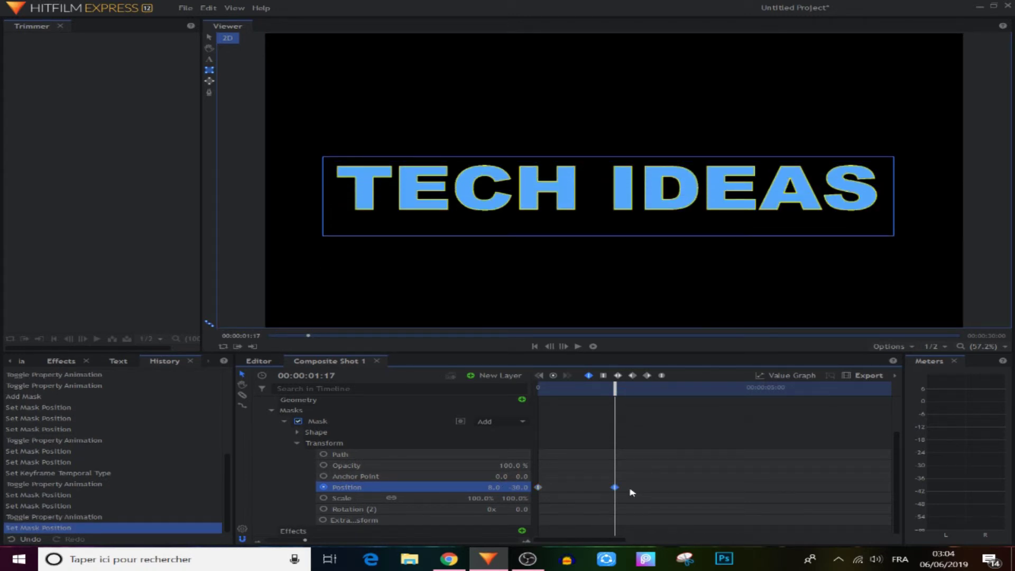
Set both keyframes of the vertical mask movement to Bezier interpolation and play the bottom-up reveal from the start
drag(649, 480, 534, 498)
click(661, 375)
click(651, 433)
drag(615, 391, 538, 391)
click(578, 348)
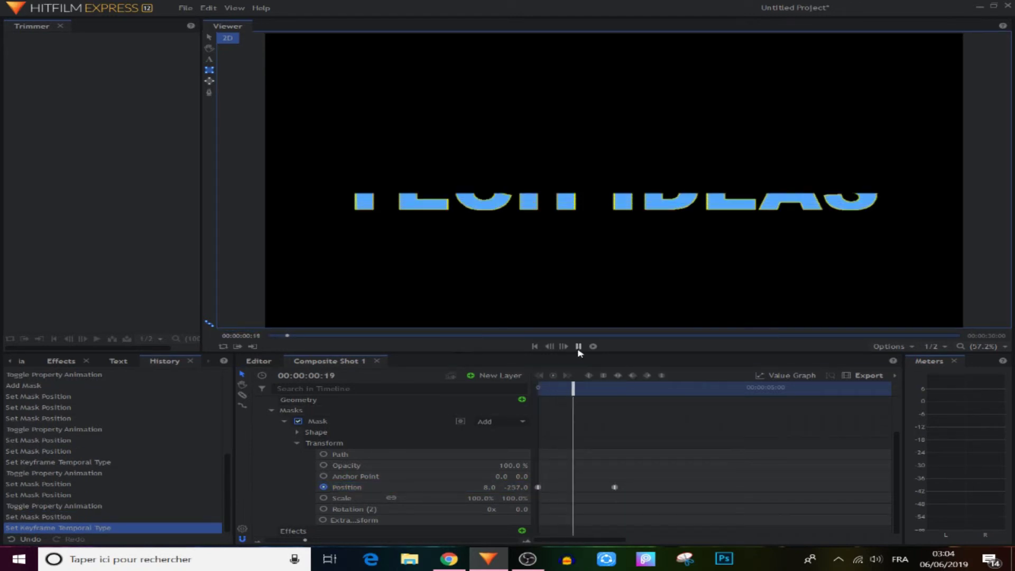
click(578, 347)
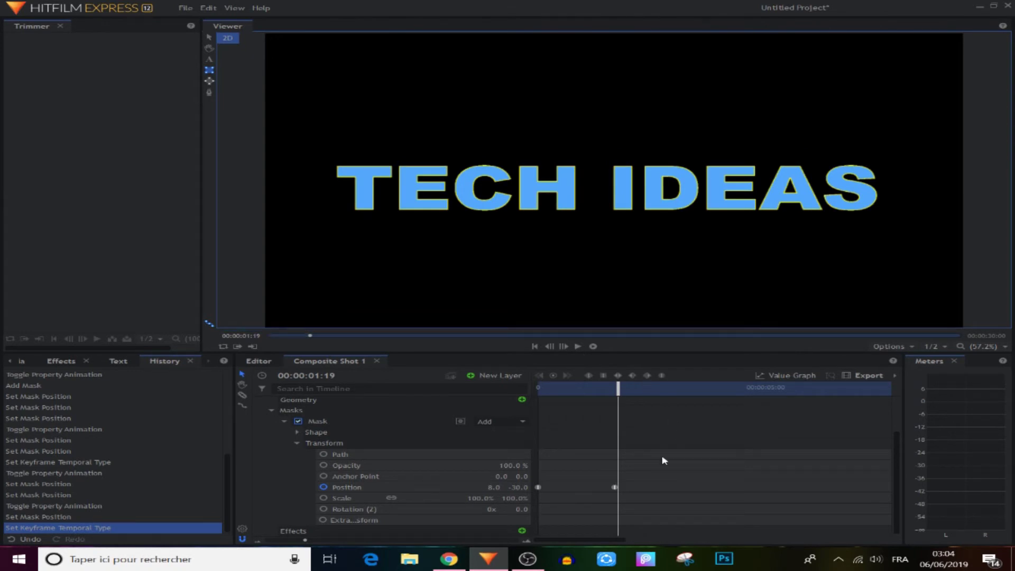
Clear both Position keyframes of the vertical mask movement and move the playhead back to the start
drag(651, 482, 531, 500)
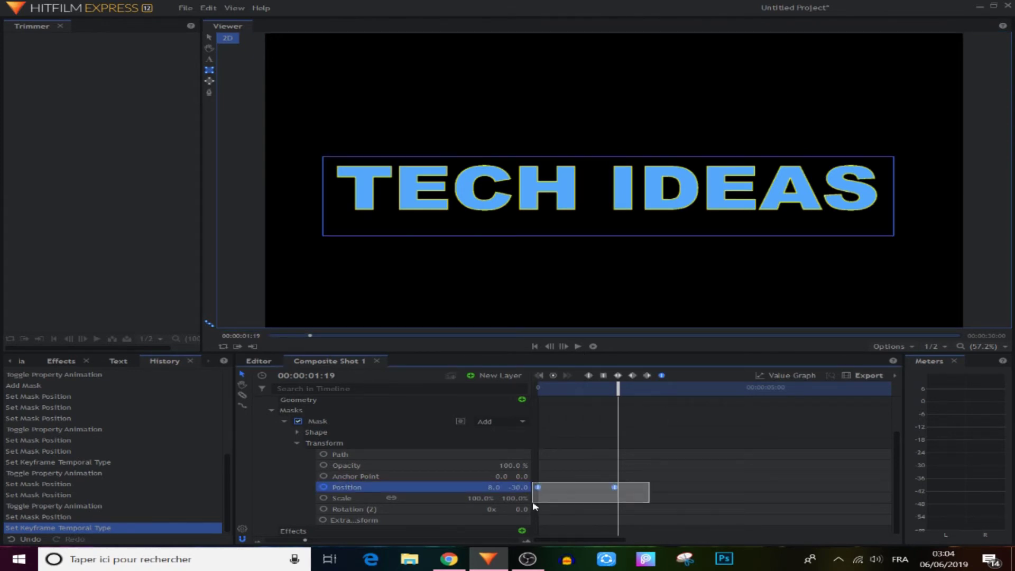
click(326, 488)
drag(635, 394, 538, 391)
Shift the mask upward so its rectangle sits evenly around the TECH IDEAS title
key(Left)
key(Left)
key(Left)
key(Left)
key(Left)
key(Left)
key(Left)
key(Left)
key(Left)
key(Left)
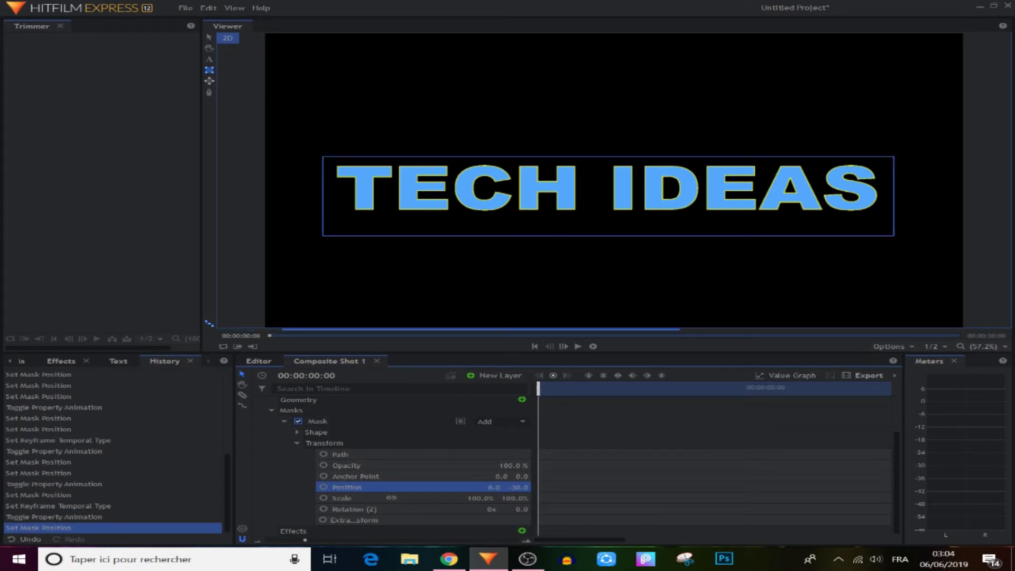
key(Up)
key(Up)
key(Up)
key(Up)
key(Up)
key(Up)
key(Up)
key(Up)
key(Up)
key(Up)
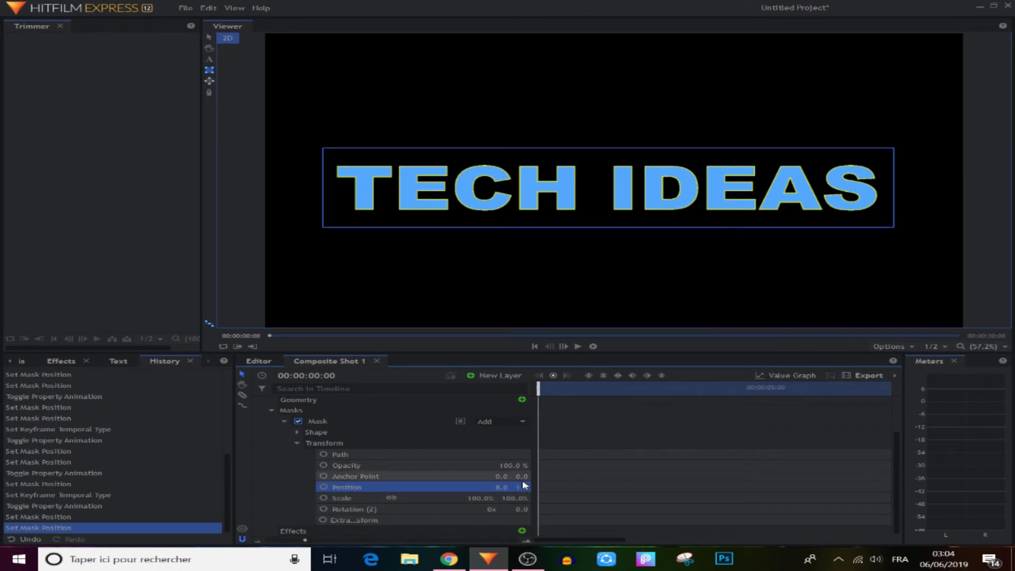
Remove the mask from the text layer and collapse the layer's properties
scroll(541, 465, up, 2)
click(310, 467)
right_click(310, 467)
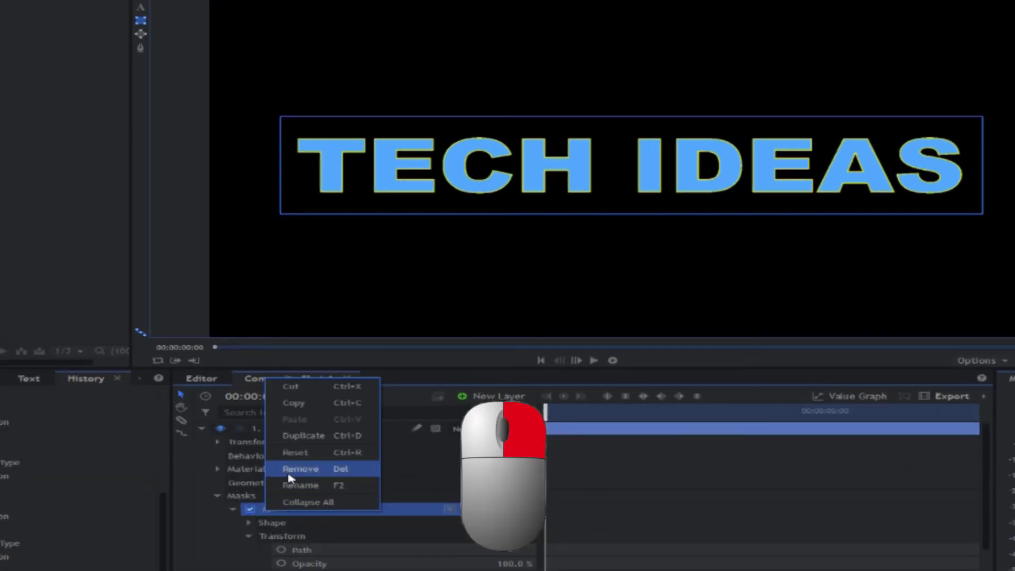
click(291, 471)
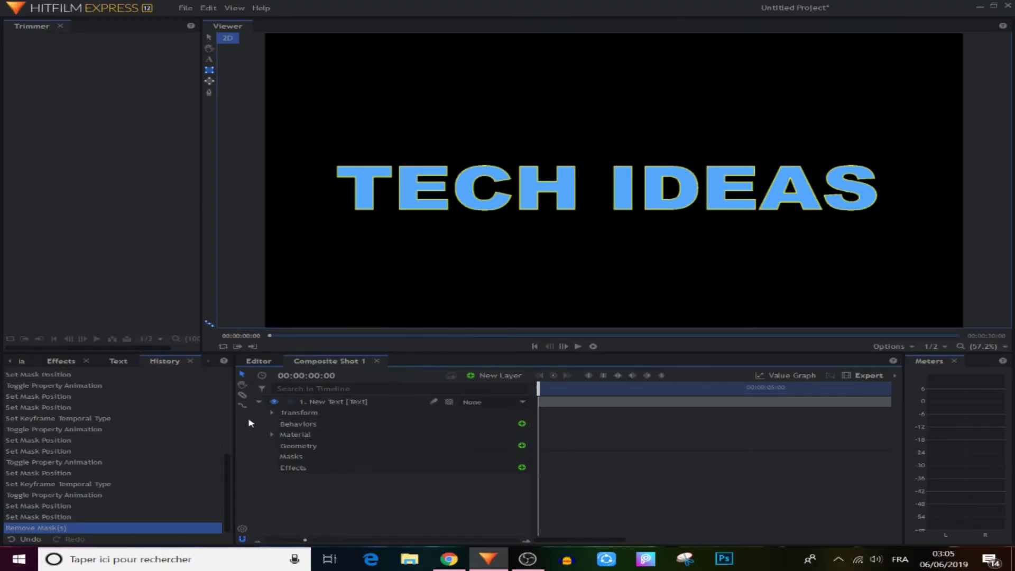
click(258, 402)
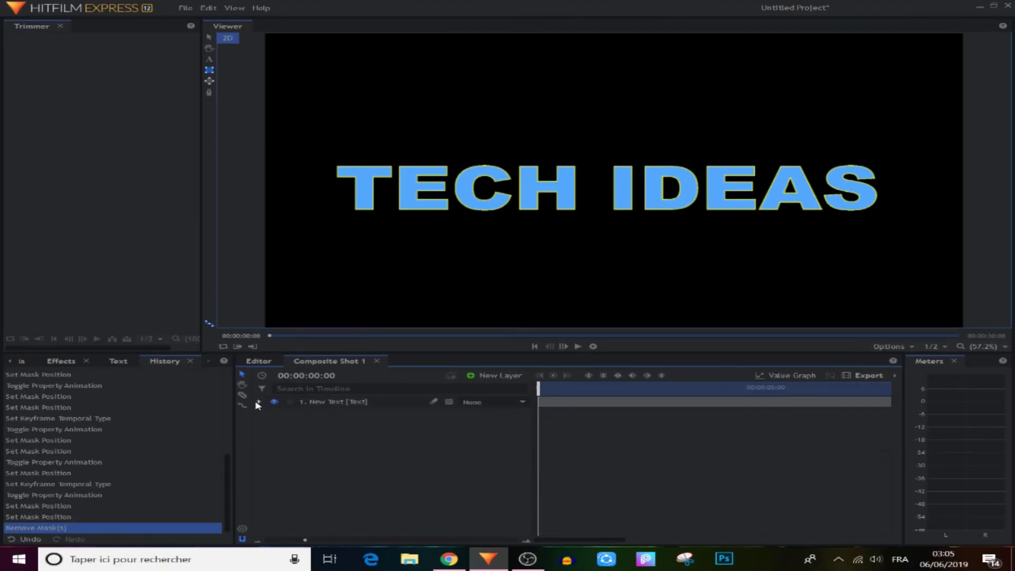
Draw a rectangular mask around the word TECH on the text layer and duplicate it
click(324, 403)
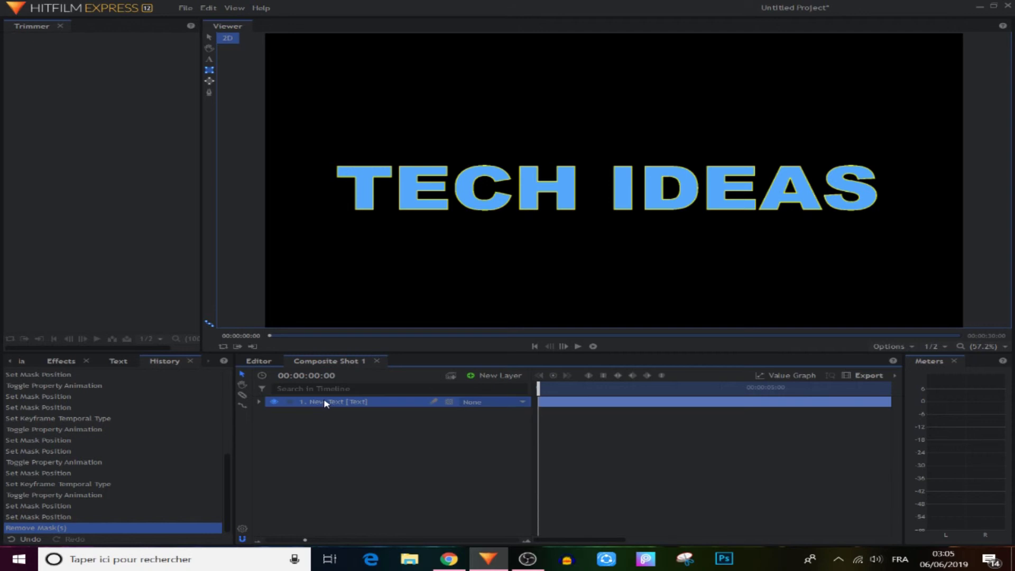
drag(313, 151, 598, 231)
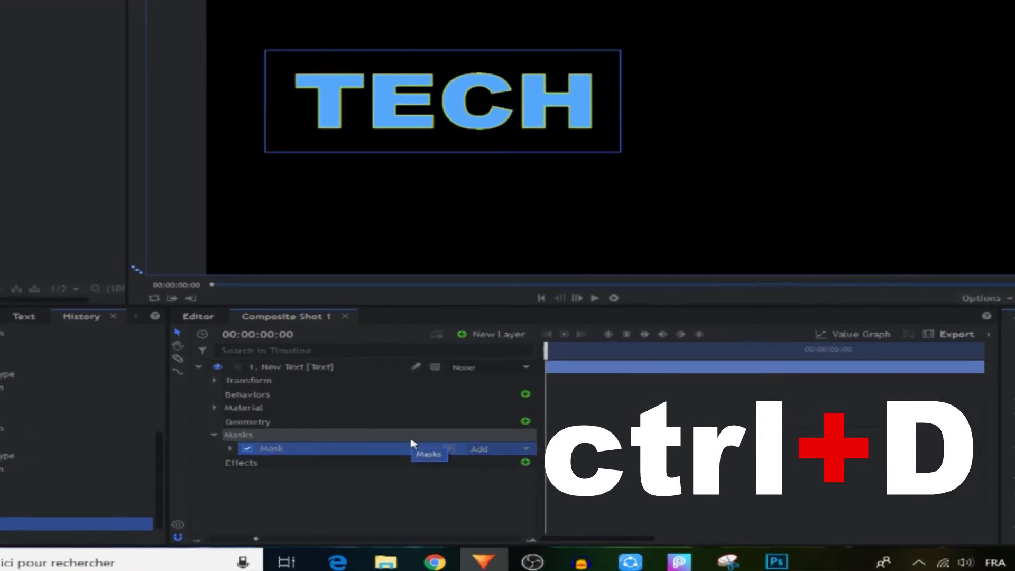
key(ctrl+d)
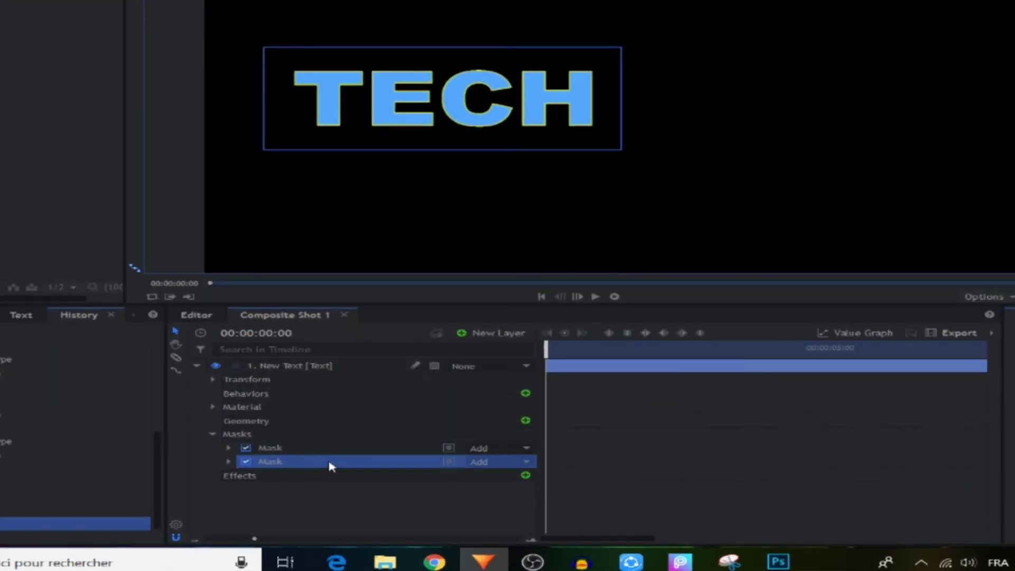
Set the duplicate mask's Position to about 798, 0 to cover the word IDEAS, and collapse its properties
click(228, 462)
click(244, 488)
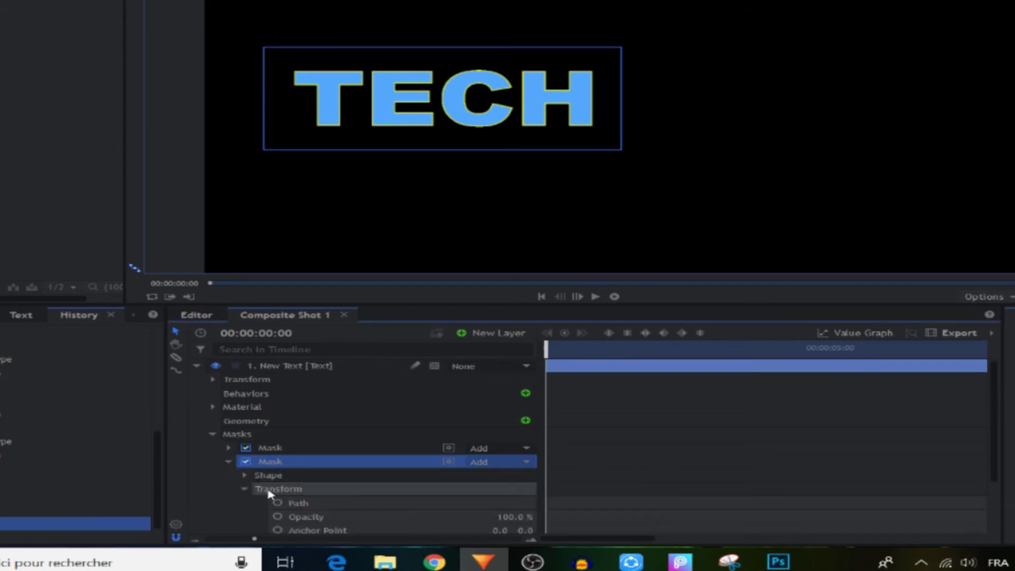
scroll(360, 490, down, 3)
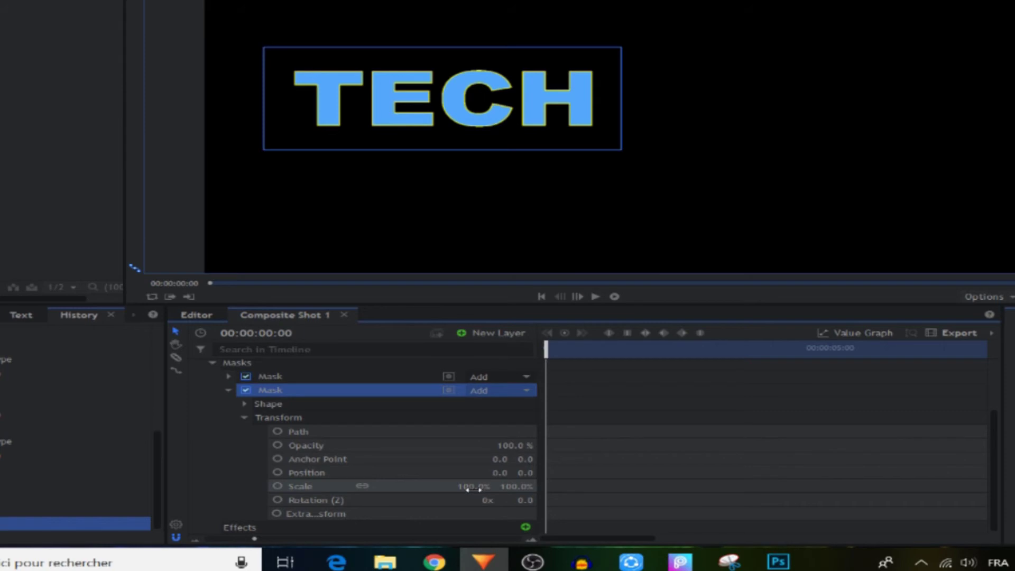
drag(499, 472, 542, 472)
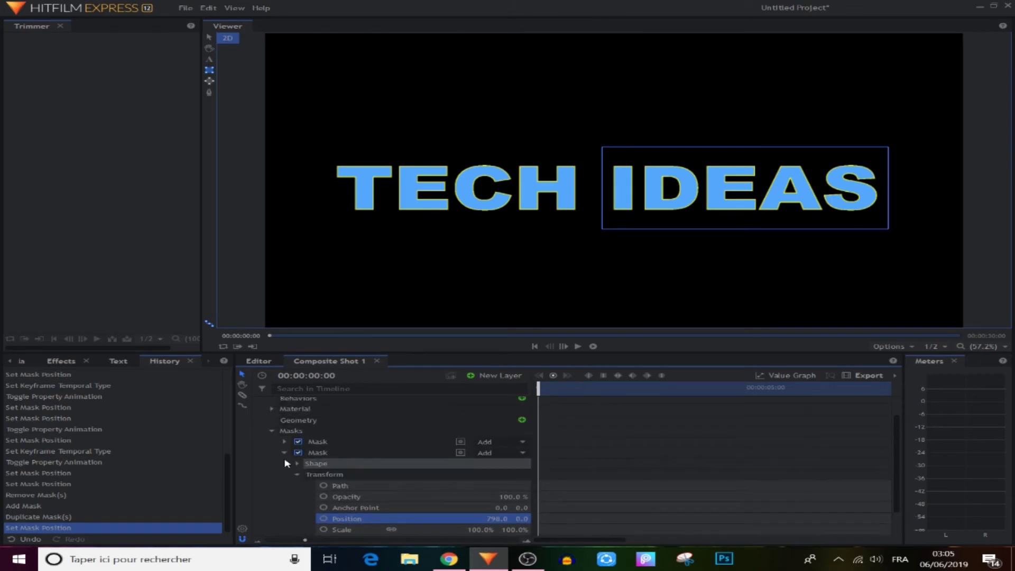
click(285, 453)
Animate the TECH mask's Position from about 0, -239 at the start to about 0, -1 at 00:00:01:20
click(322, 468)
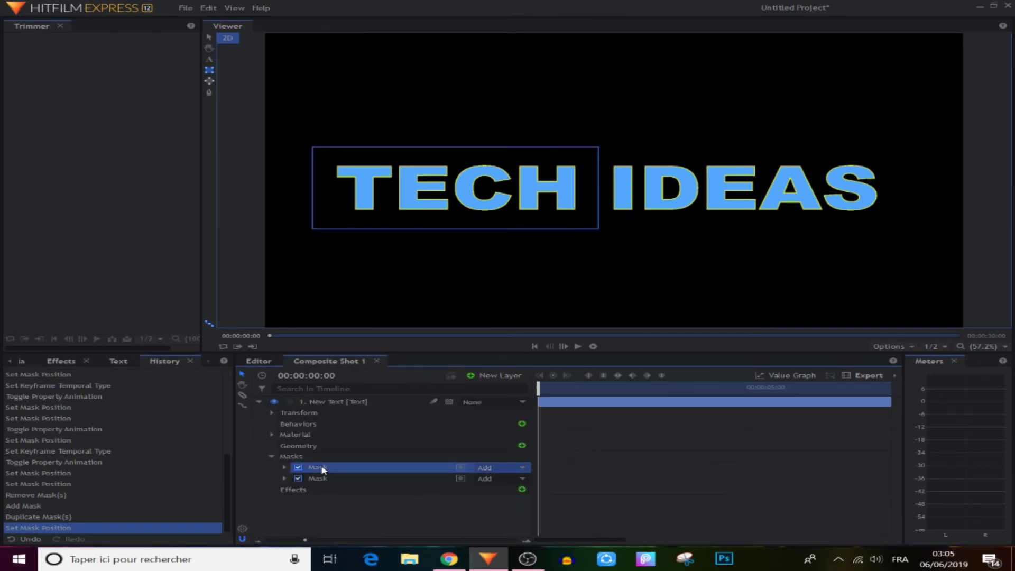
click(323, 478)
click(326, 468)
click(325, 479)
click(324, 469)
click(297, 488)
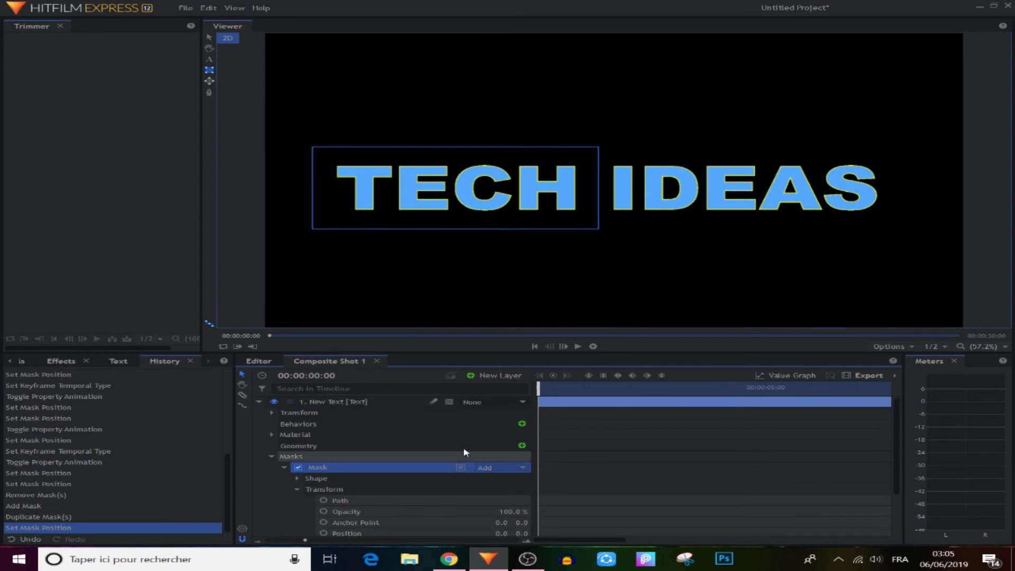
scroll(472, 444, down, 2)
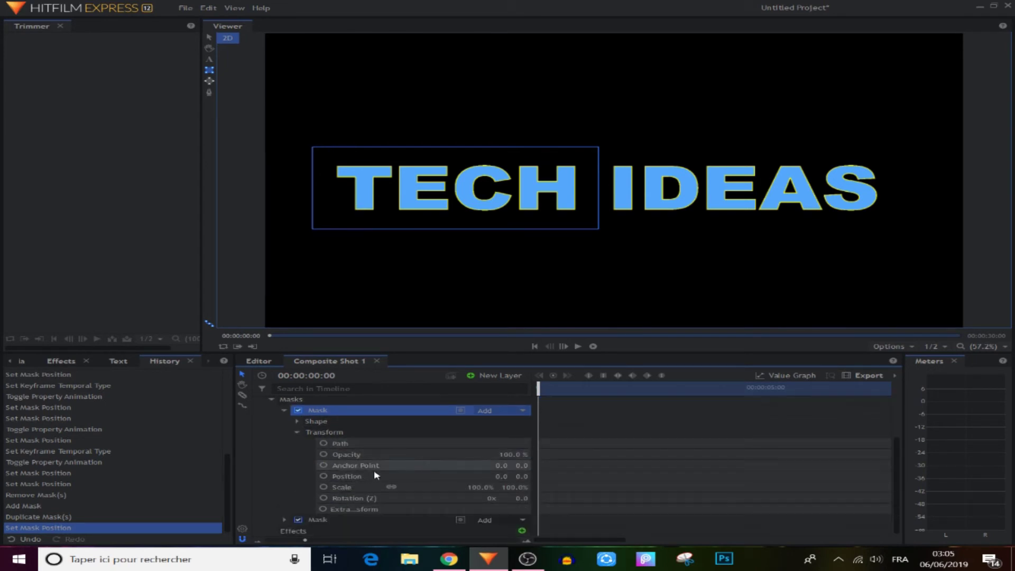
click(323, 476)
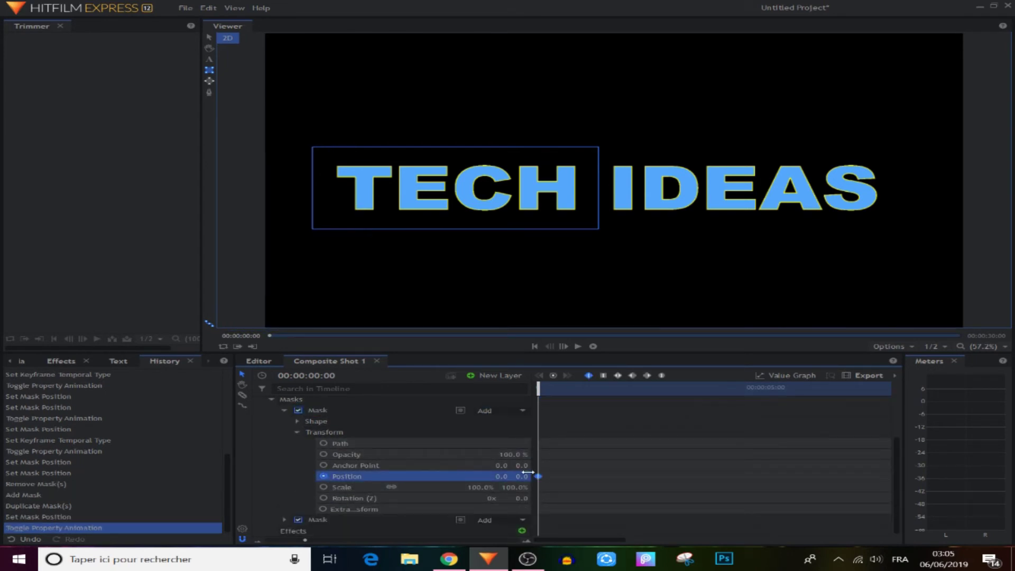
drag(520, 476, 473, 477)
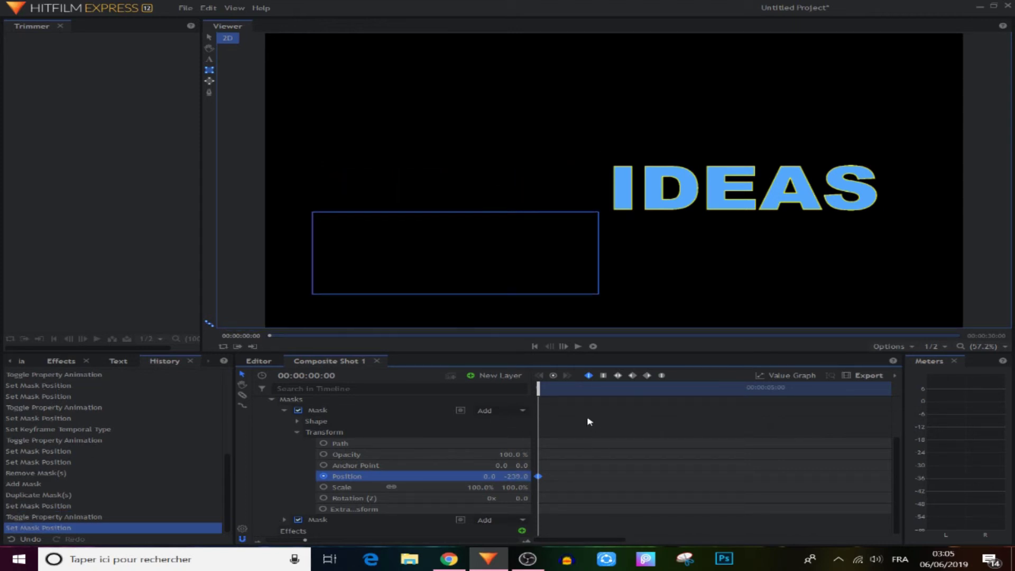
drag(542, 392, 618, 395)
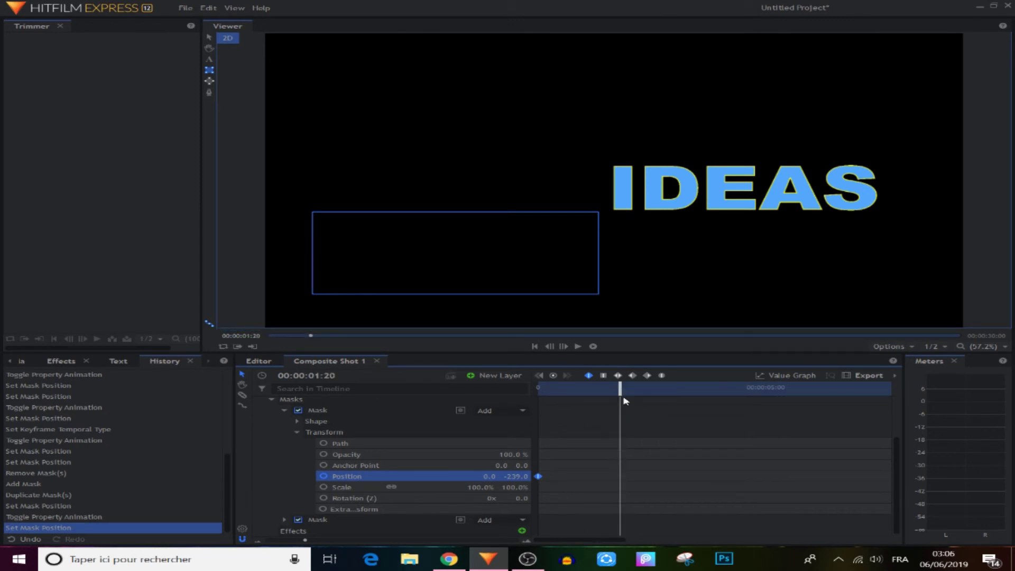
drag(509, 476, 628, 476)
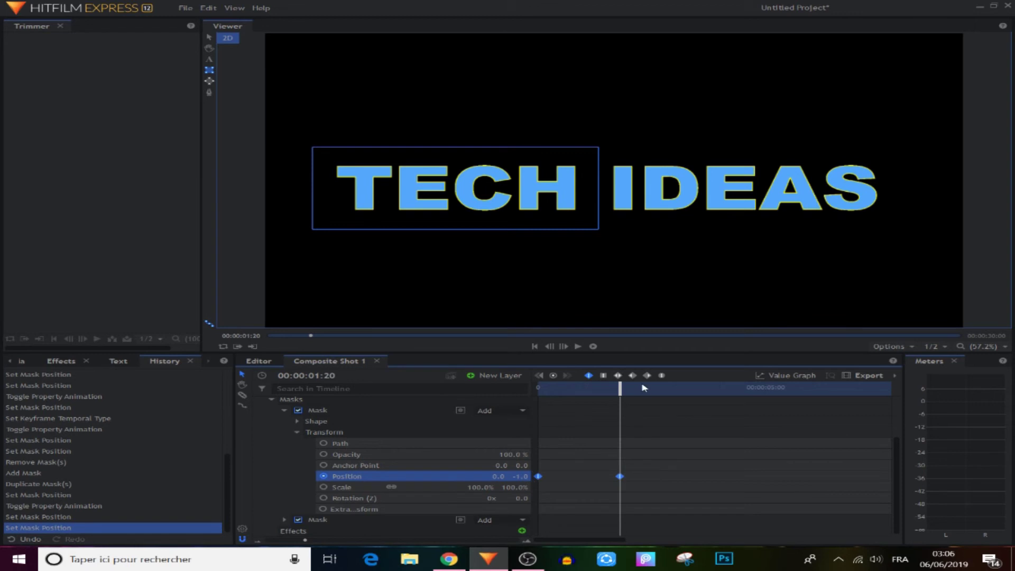
Set both TECH mask keyframes to Bezier interpolation, return to the start of the timeline and collapse the mask
click(662, 376)
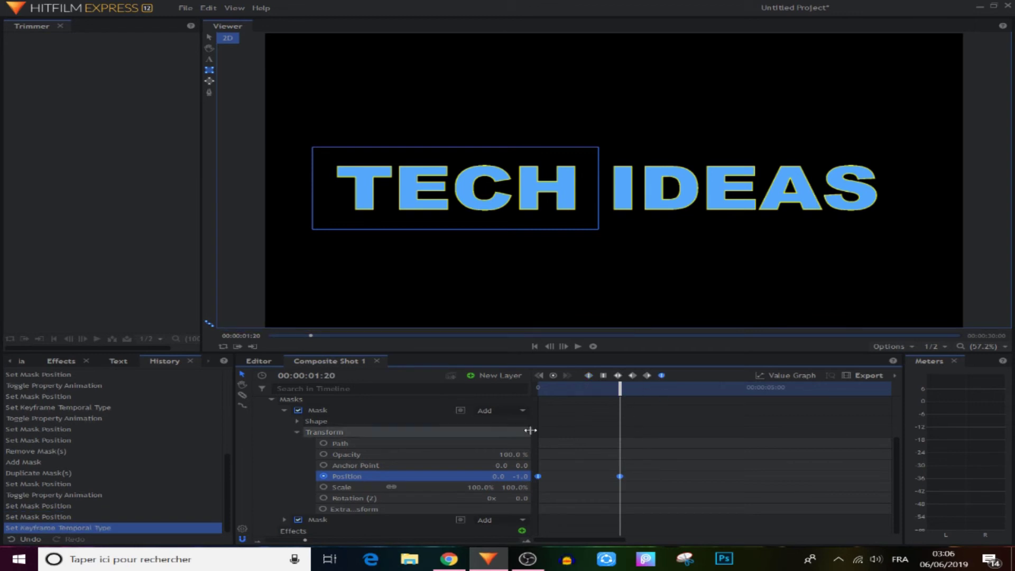
drag(620, 391, 539, 392)
click(297, 432)
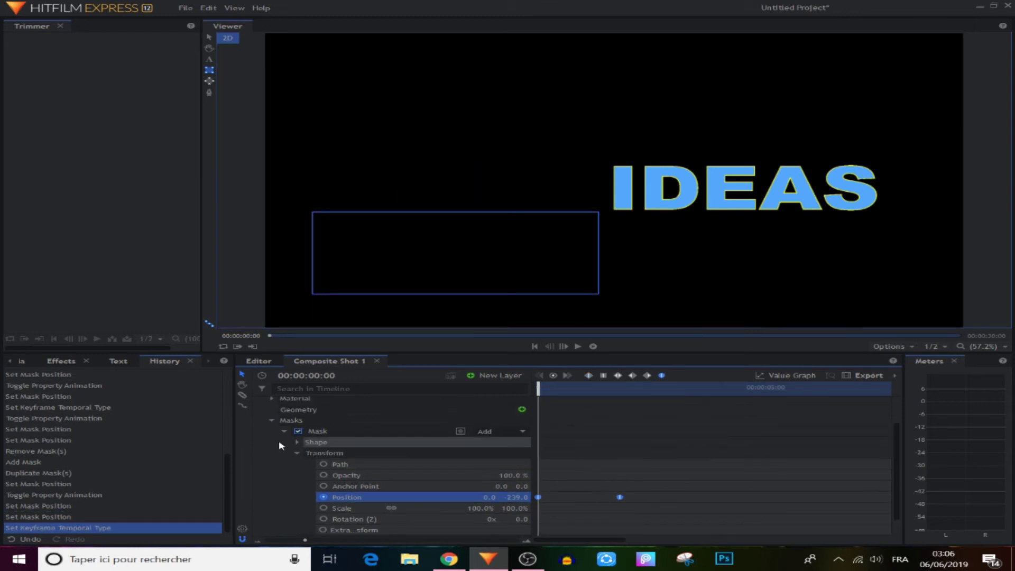
click(284, 433)
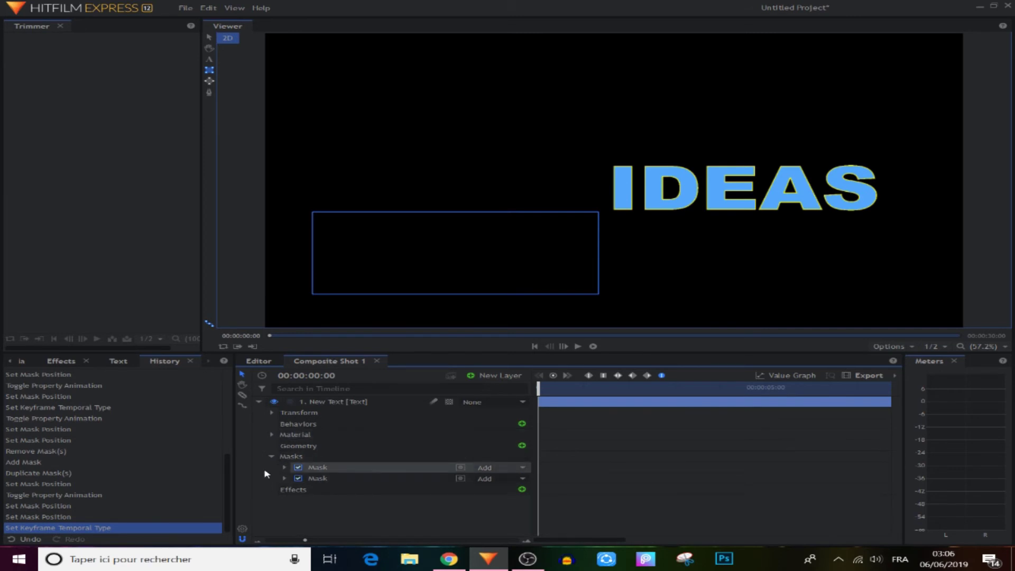
Animate the IDEAS mask's Position from about 798, 244 at the start back down over the word at about 00:00:01:20
click(284, 478)
scroll(354, 502, down, 3)
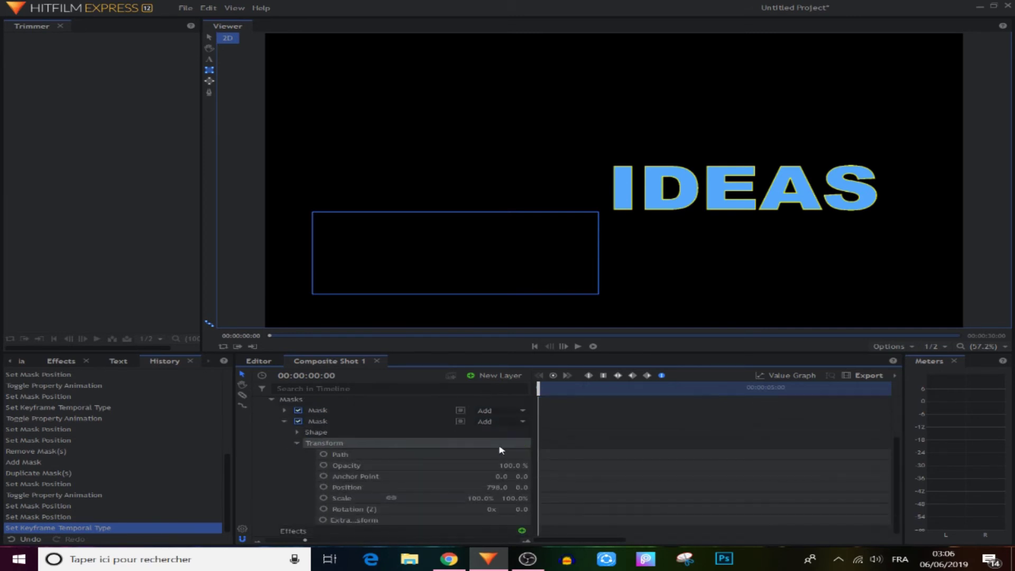
click(324, 487)
mouse_move(520, 487)
mouse_down()
mouse_move(436, 486)
mouse_move(515, 486)
mouse_up()
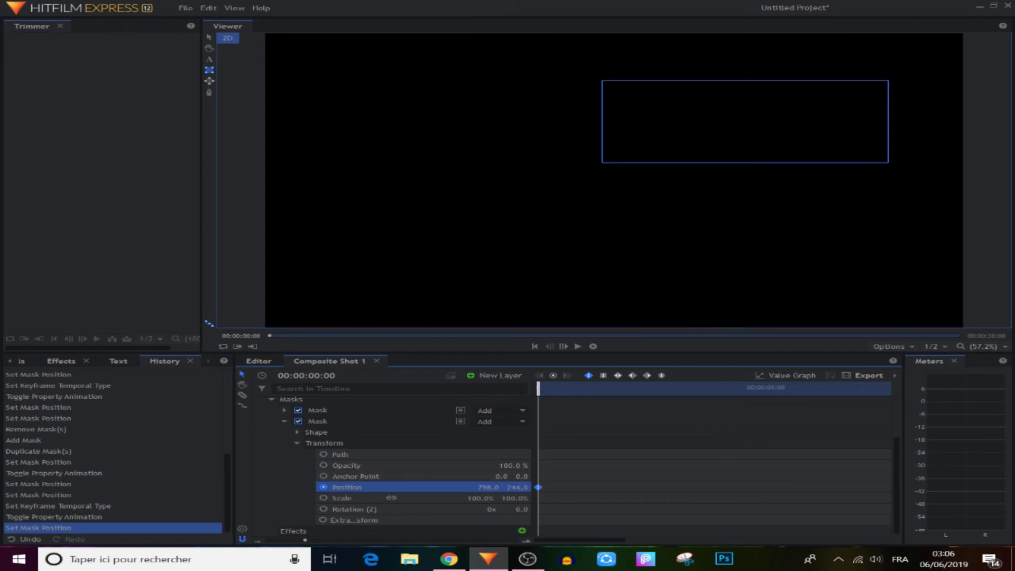
drag(538, 389, 620, 397)
drag(521, 487, 362, 487)
Set both IDEAS mask Position keyframes to Bezier interpolation and return to the start of the timeline
drag(660, 479, 531, 495)
click(665, 377)
drag(621, 391, 539, 390)
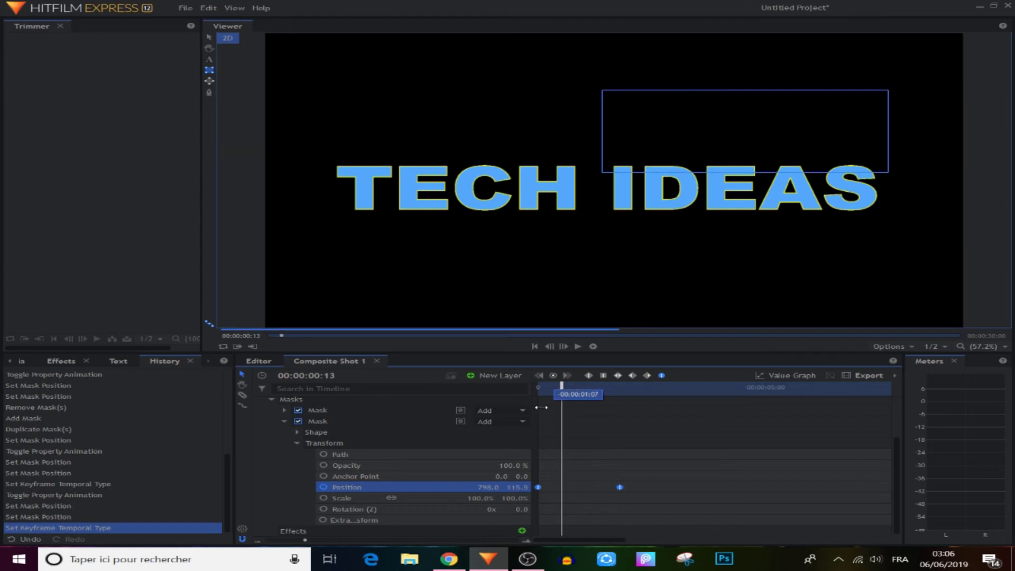
click(601, 435)
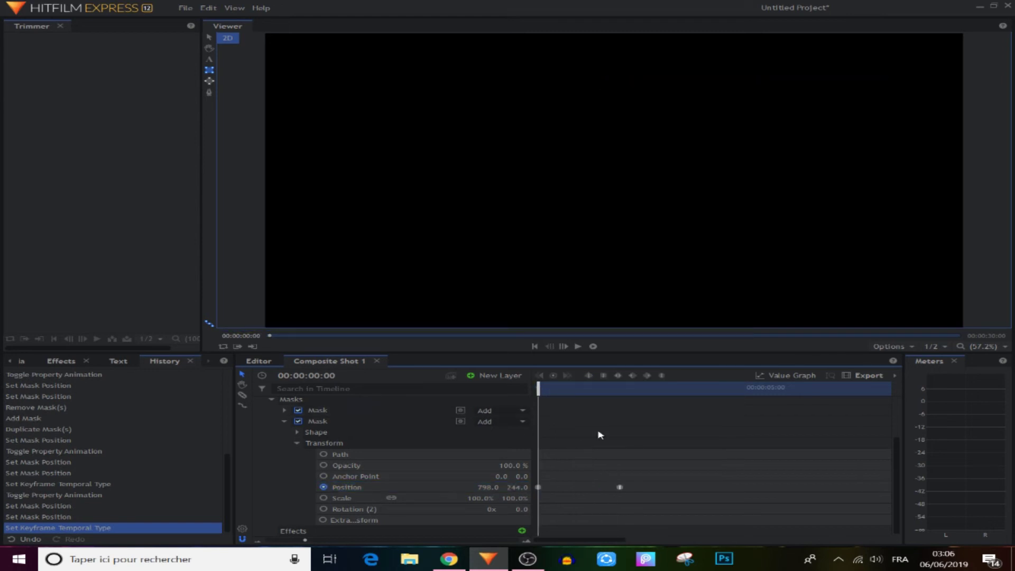
Collapse the text layer and play the opposing TECH and IDEAS reveals from the start
scroll(274, 431, up, 1)
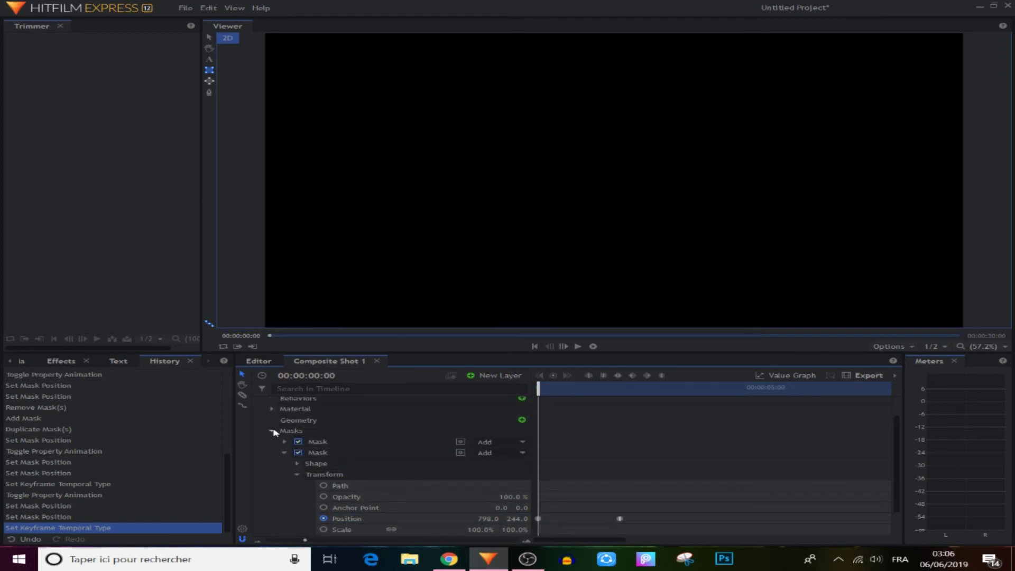
click(272, 430)
click(259, 402)
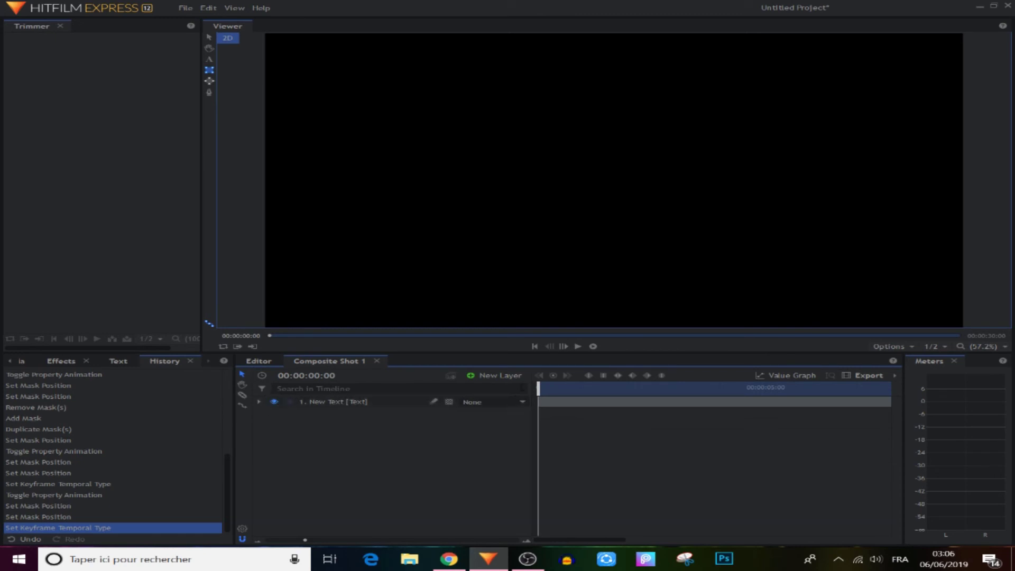
click(579, 347)
drag(796, 387, 507, 402)
click(579, 346)
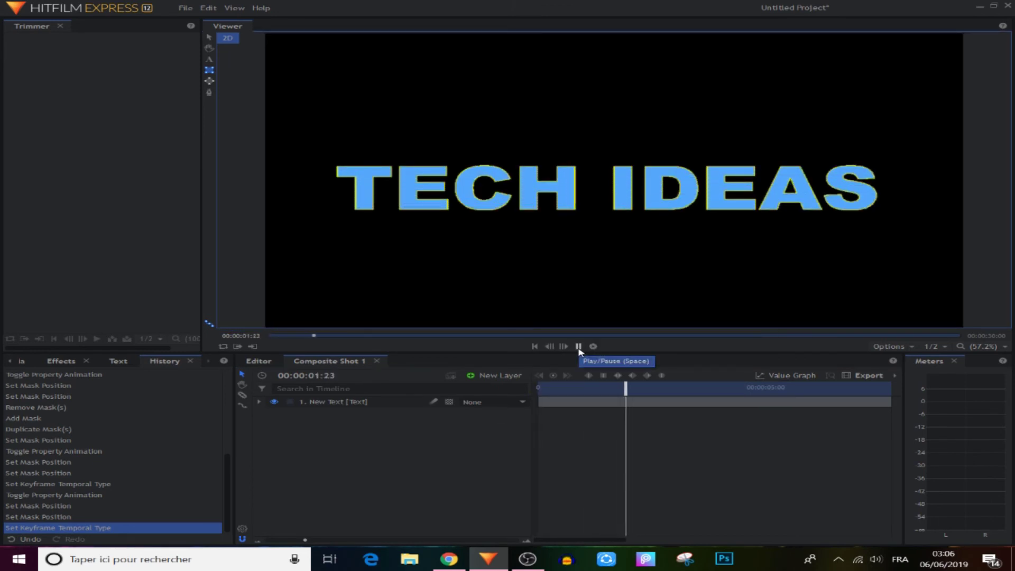
click(578, 347)
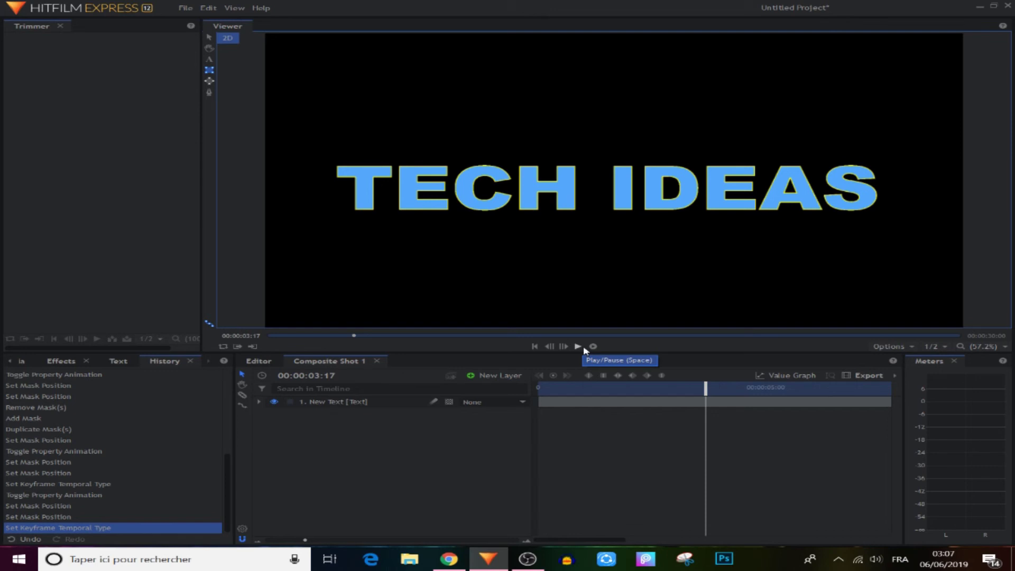
Import the Editor[8] video into the project media and place it at the start of Video 1 in the Editor timeline
click(344, 407)
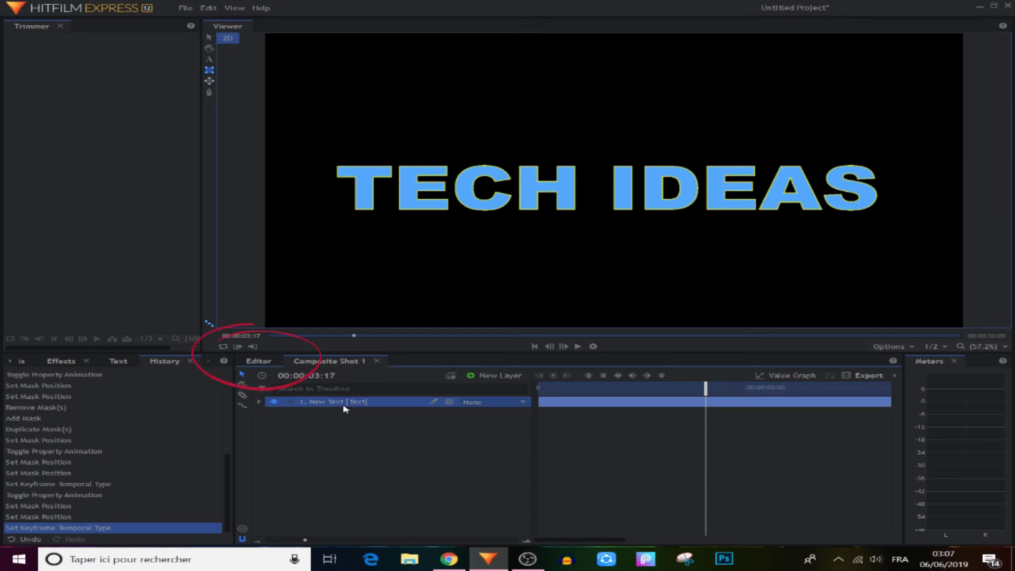
click(260, 364)
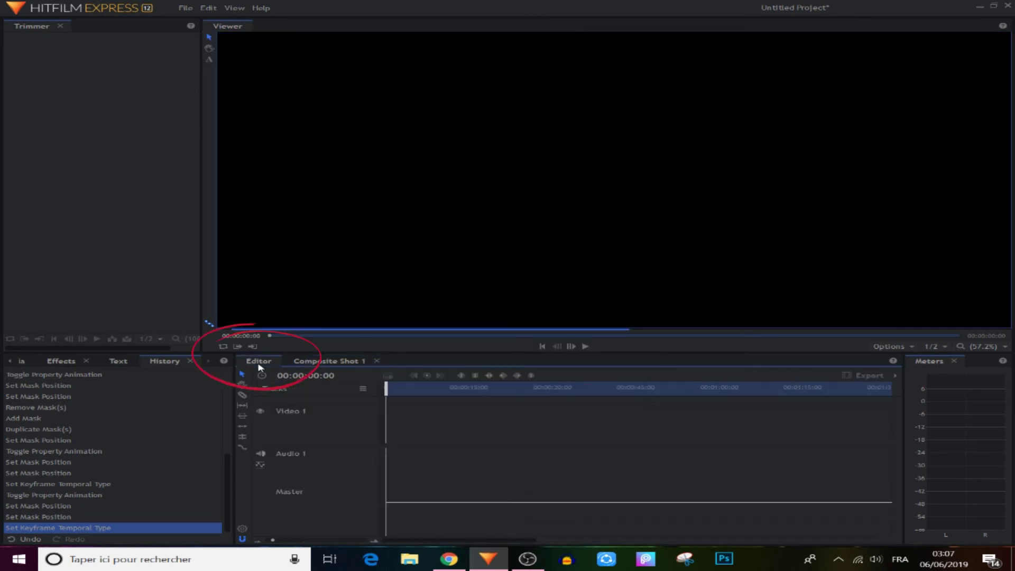
click(6, 361)
click(108, 361)
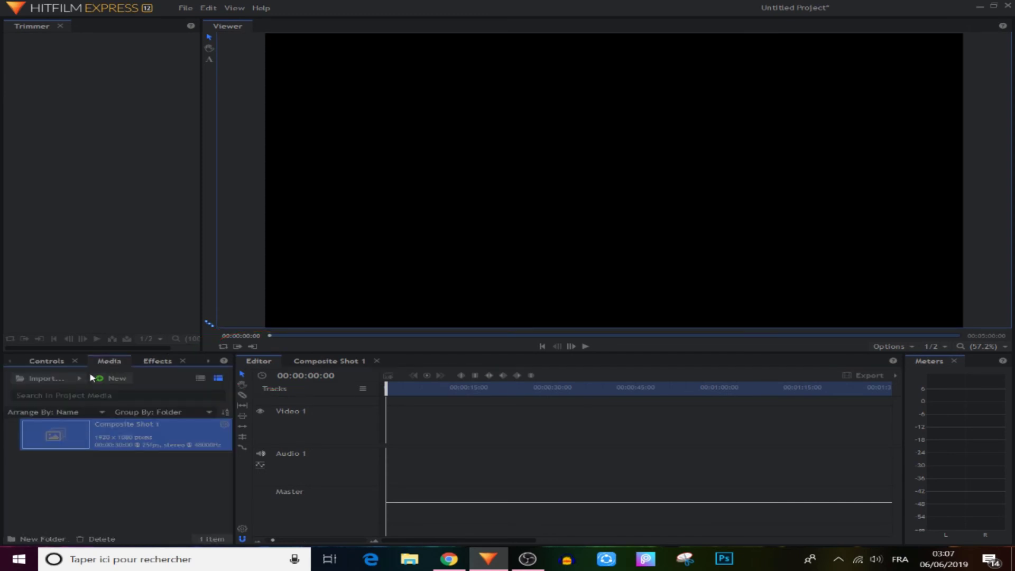
key(ctrl+i)
double_click(374, 105)
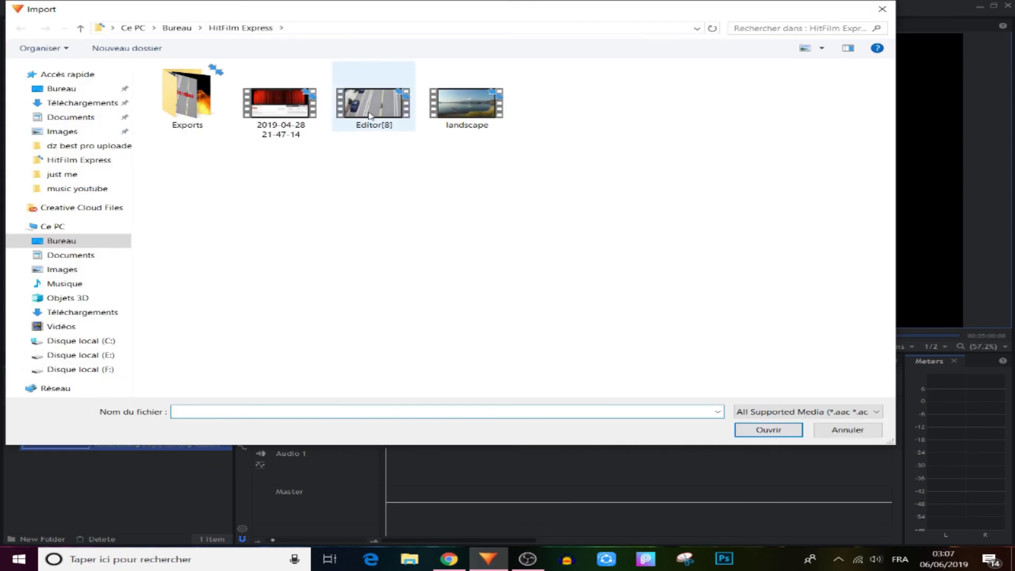
drag(363, 454, 388, 465)
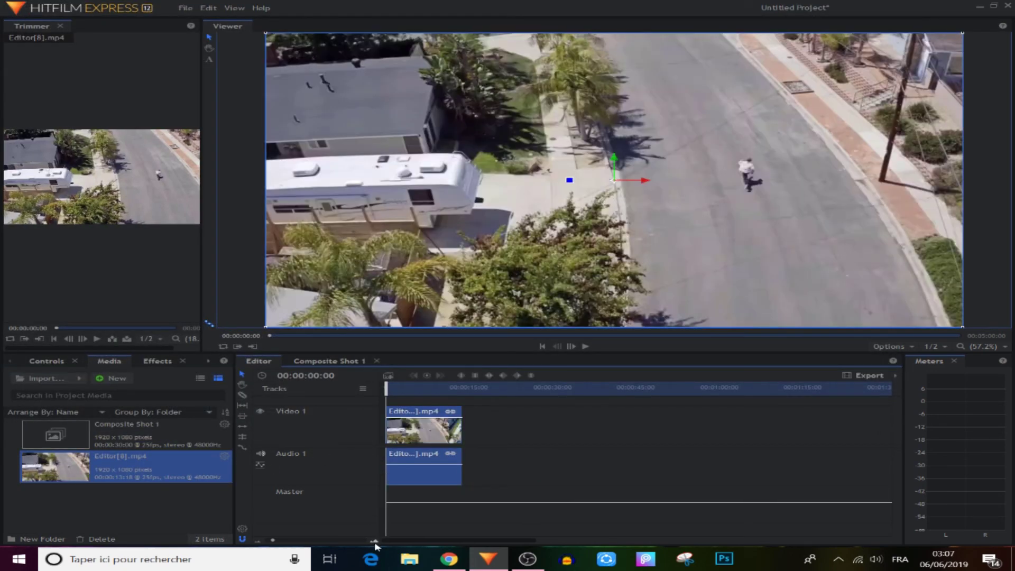
Insert a second video track above Video 1 in the Editor timeline
scroll(375, 545, up, 3)
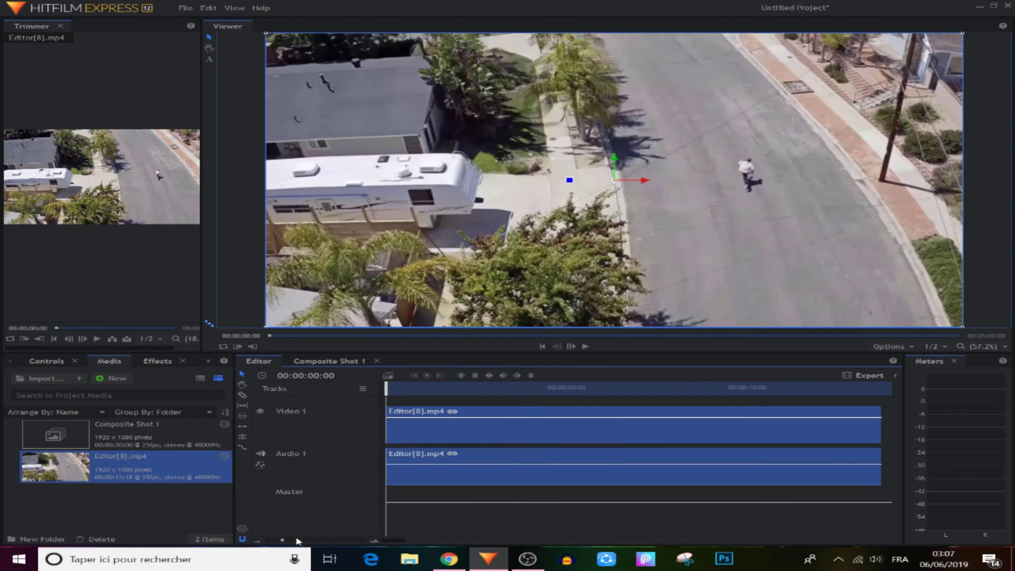
click(256, 543)
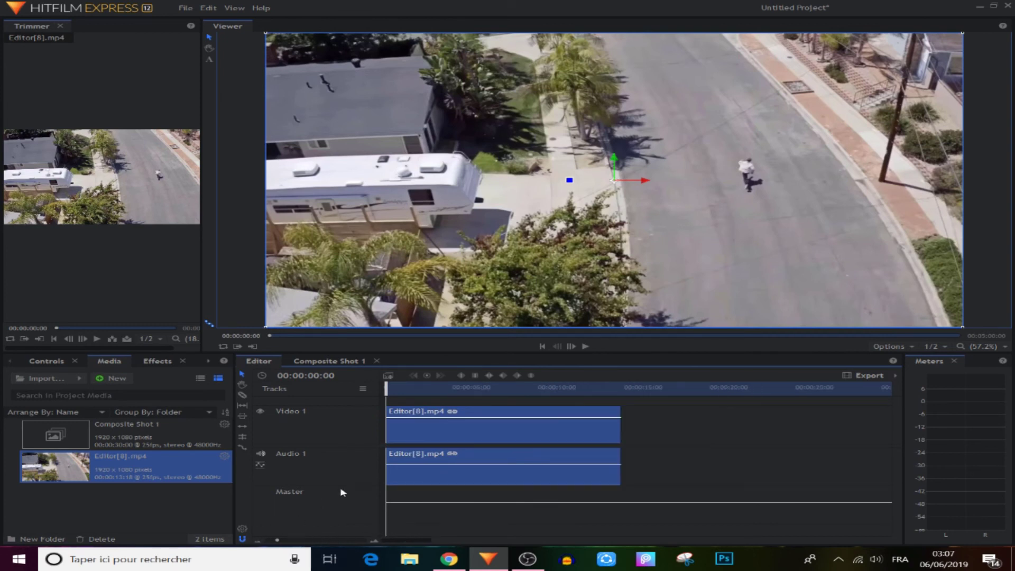
drag(450, 446, 443, 492)
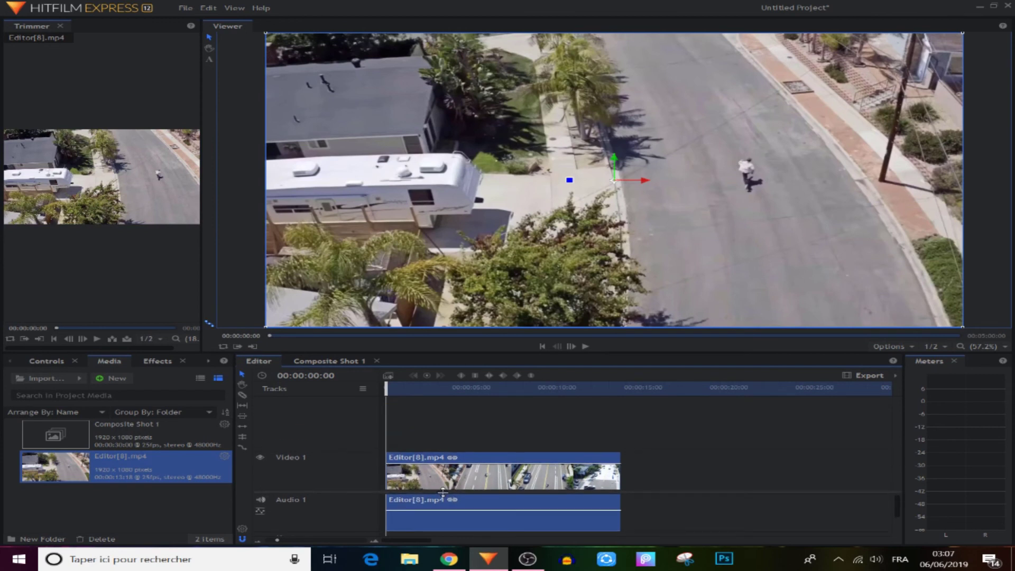
right_click(319, 460)
click(350, 463)
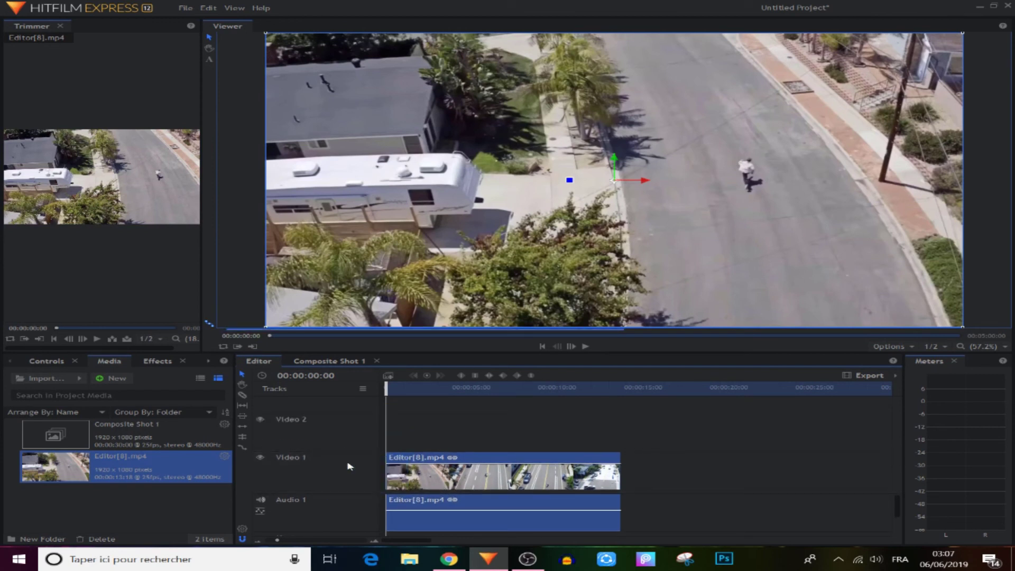
Place Composite Shot 1 on Video 2 about three and a half seconds in and trim its end to match the Editor[8] clip
click(60, 438)
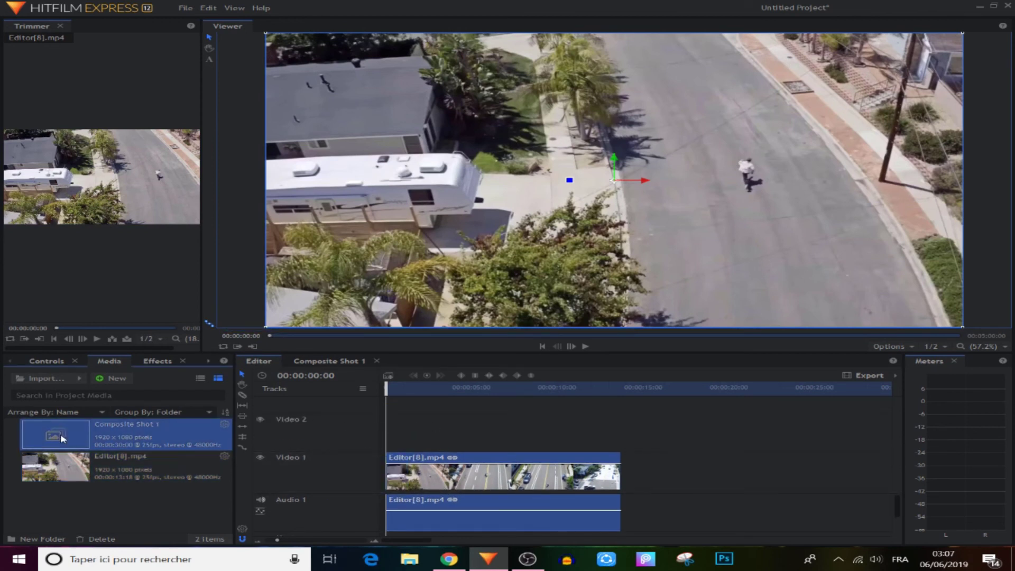
drag(369, 443, 450, 445)
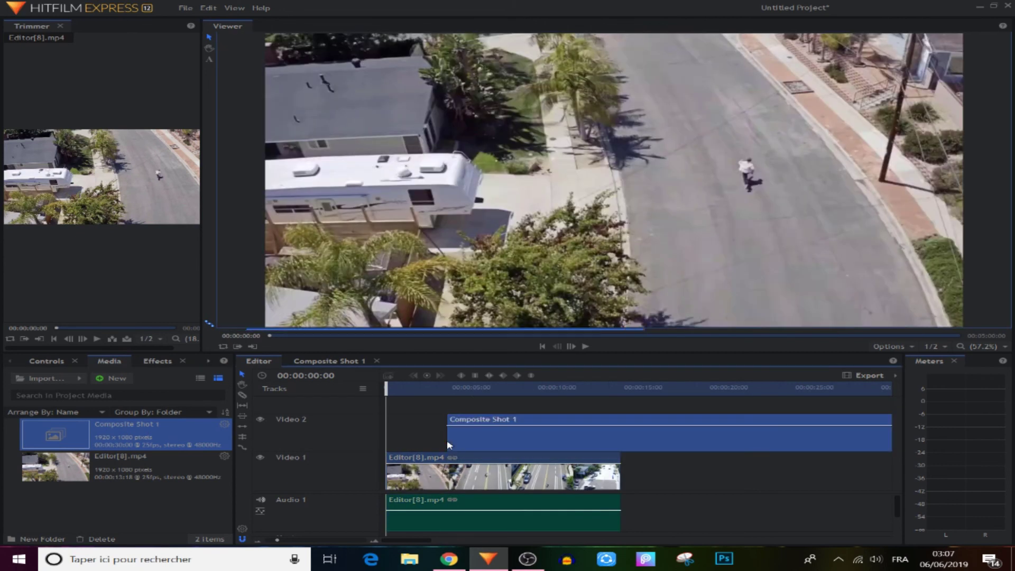
click(258, 541)
drag(577, 442, 462, 441)
click(476, 433)
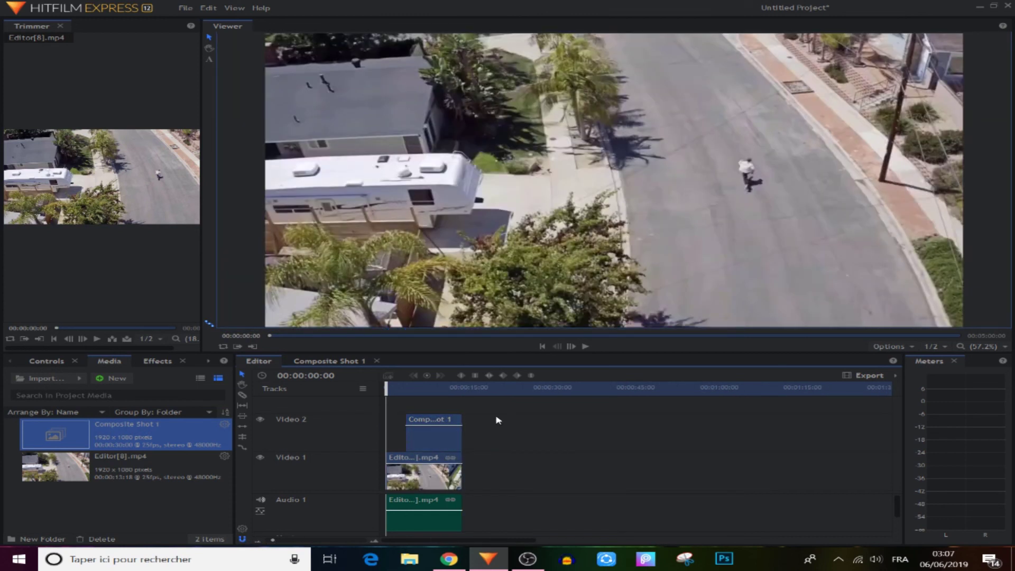
Preview the title over the footage, then scale Composite Shot 1 down in the frame at 00:00:07:00 and move it slightly upward
click(584, 347)
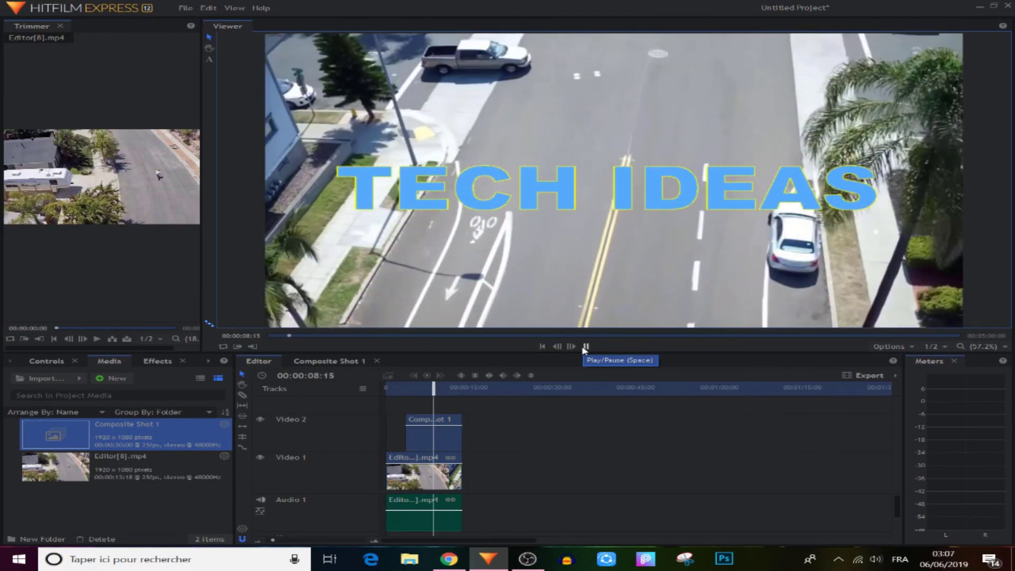
click(585, 346)
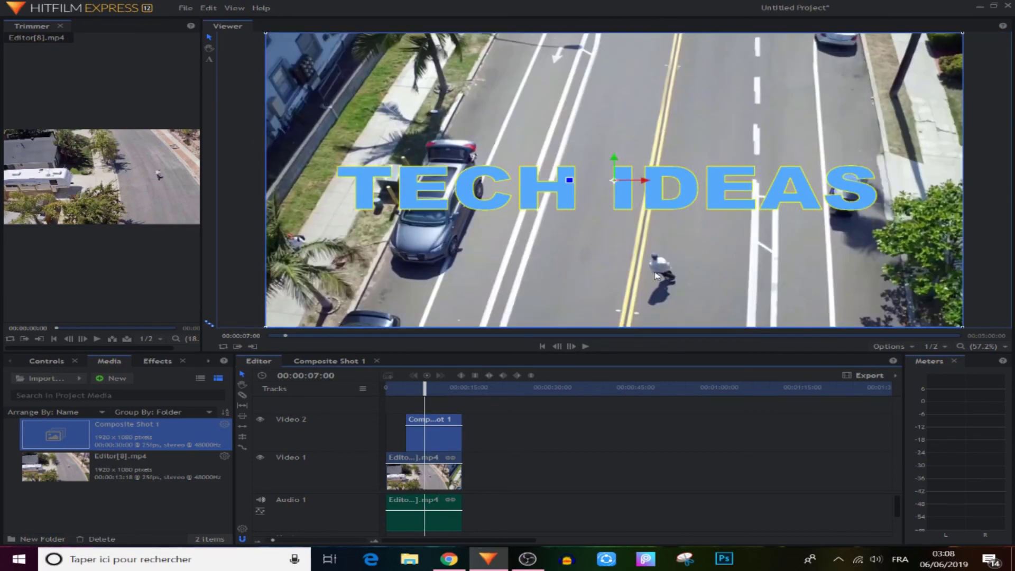
drag(266, 36, 369, 76)
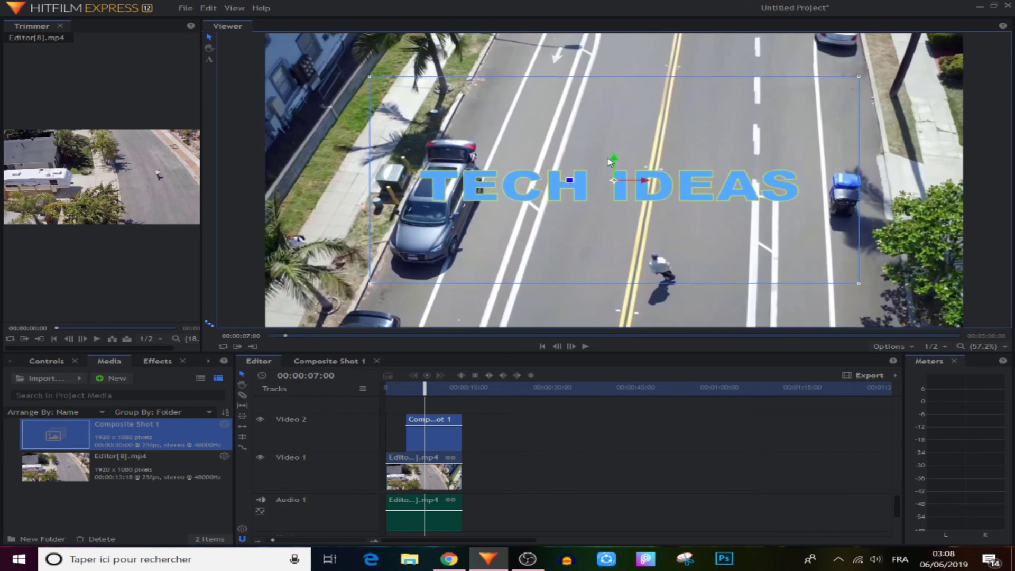
drag(614, 164, 610, 137)
Play the resized title's reveal from about 00:00:03:06 and return the playhead to 00:00:02:14, before the title clip starts
click(403, 387)
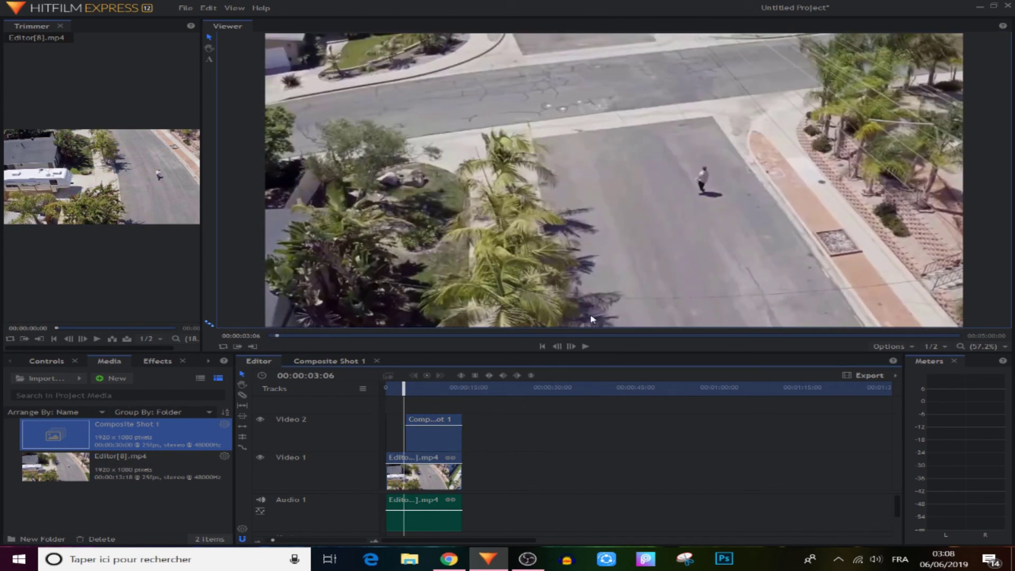
click(587, 348)
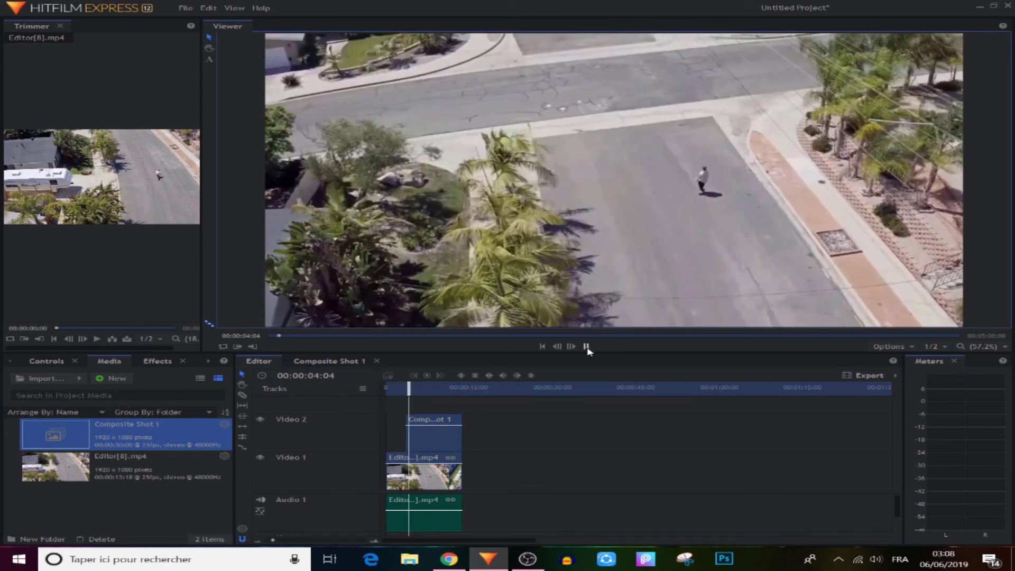
click(587, 348)
click(403, 391)
click(401, 392)
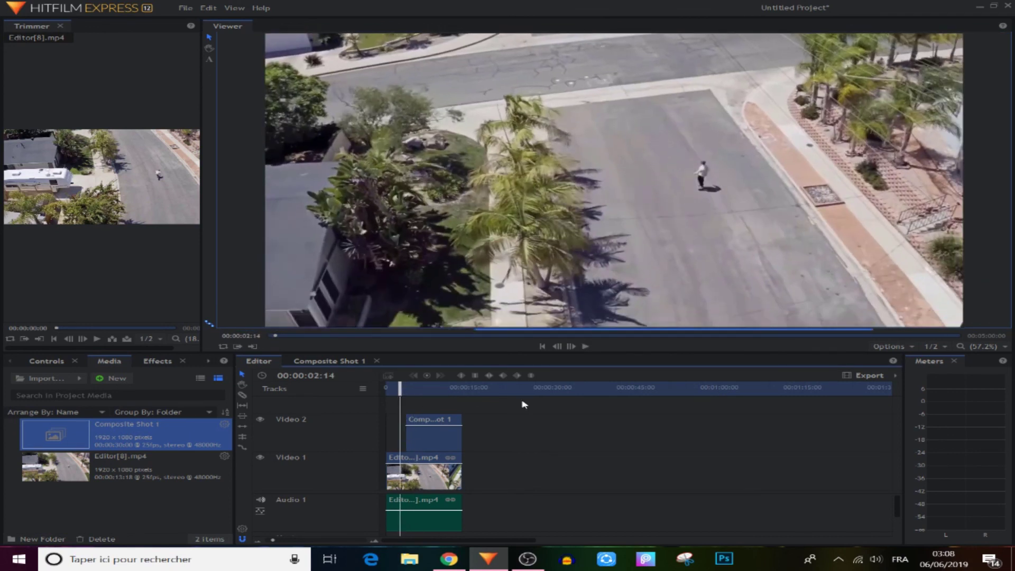